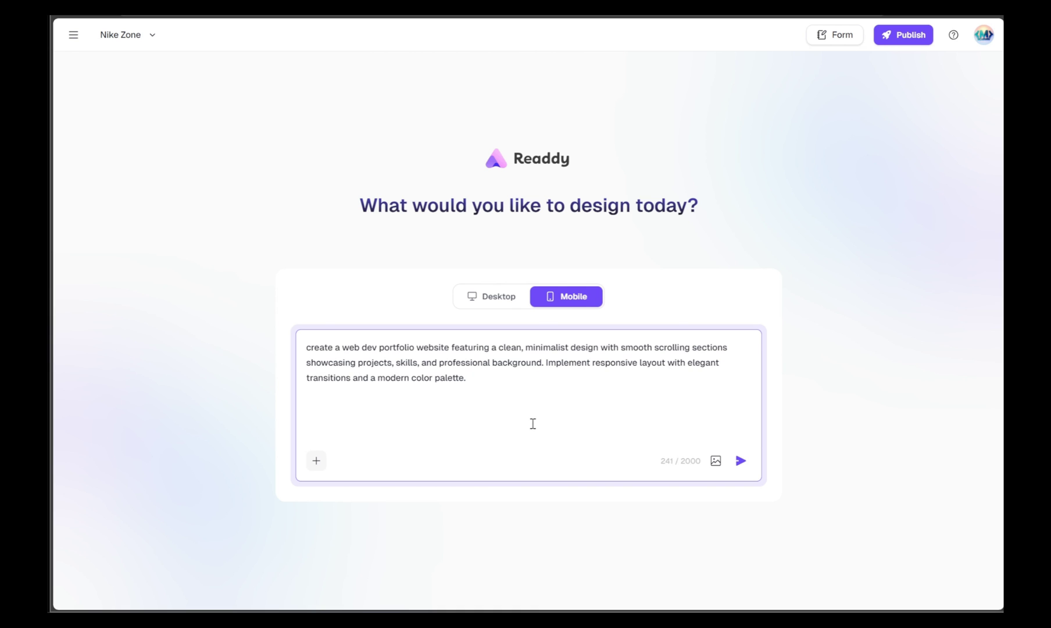
Paste and send the web dev portfolio prompt for a mobile design, then scroll the Nike site preview
key(ctrl+v)
click(741, 461)
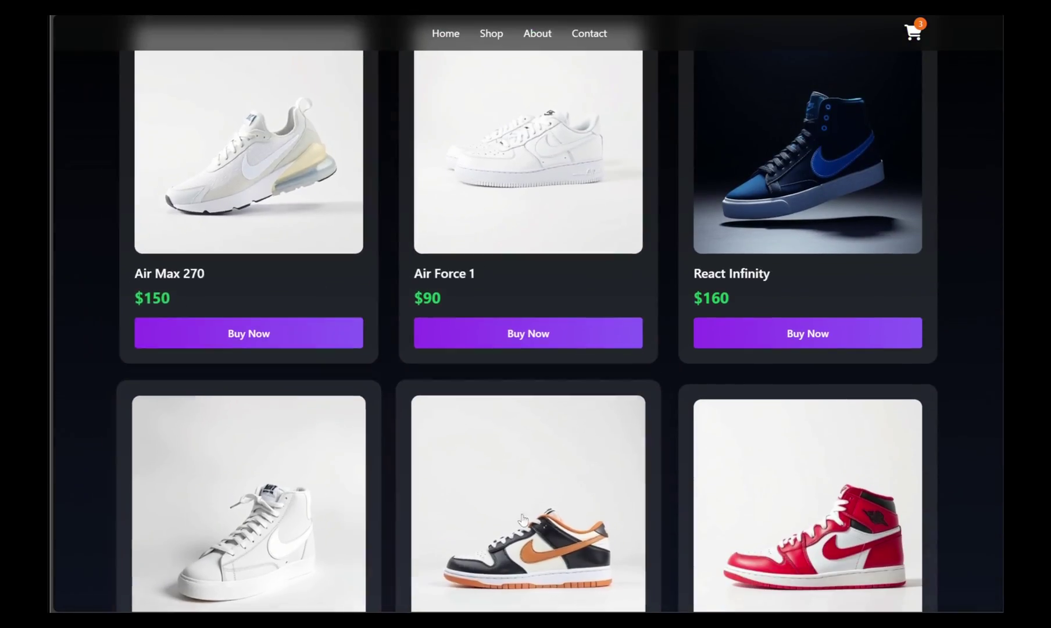
scroll(604, 495, down, 9)
scroll(605, 495, down, 9)
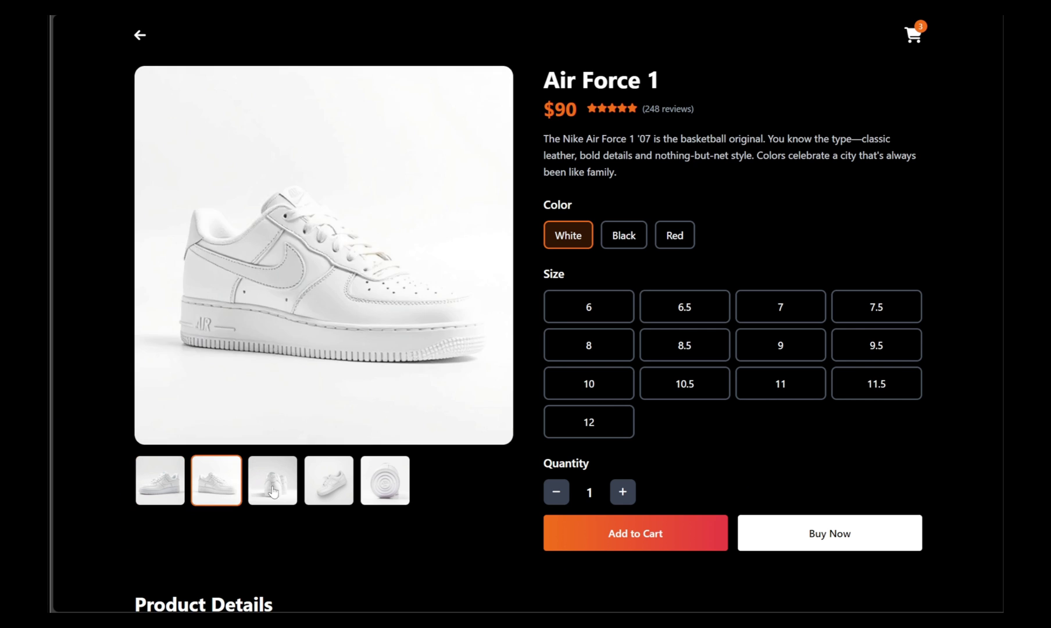
scroll(579, 444, down, 15)
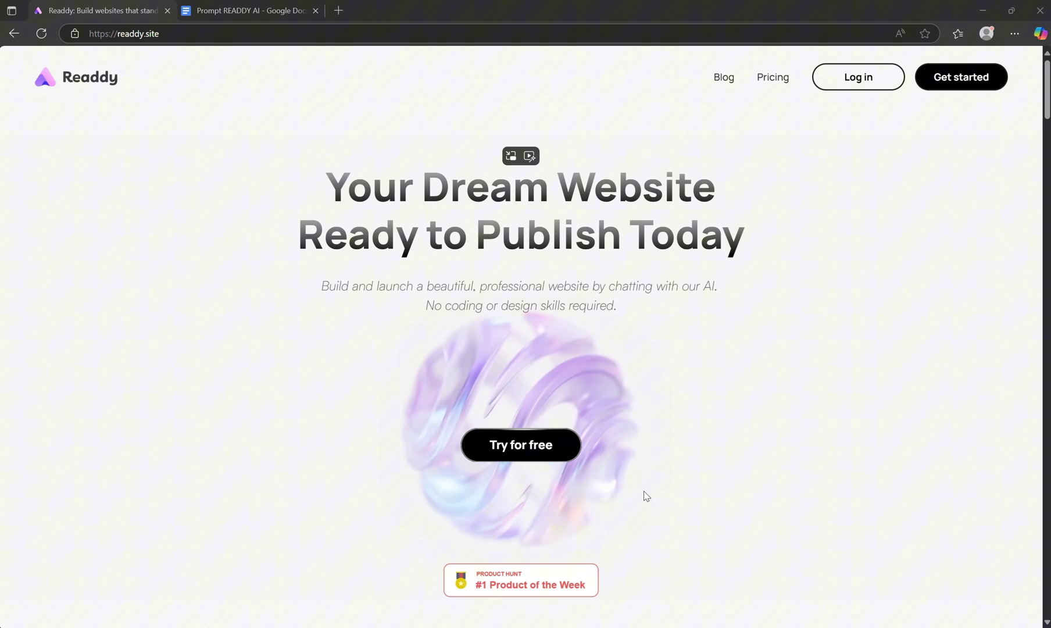
Browse readdy.site's feature and template sections, then return to the top of the page
scroll(646, 495, down, 1)
scroll(646, 495, up, 1)
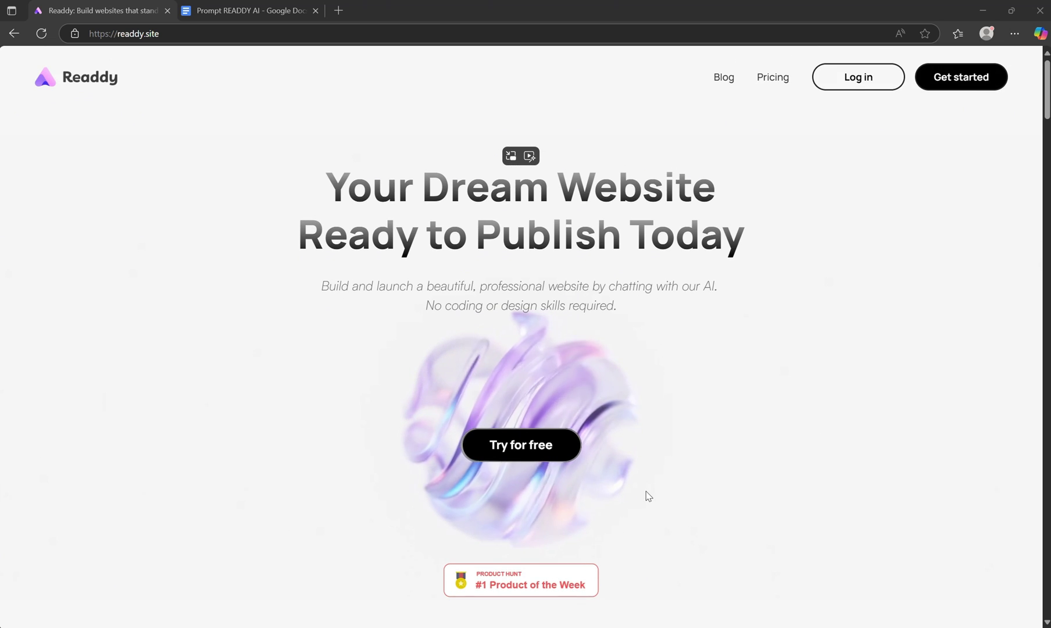
scroll(649, 496, down, 7)
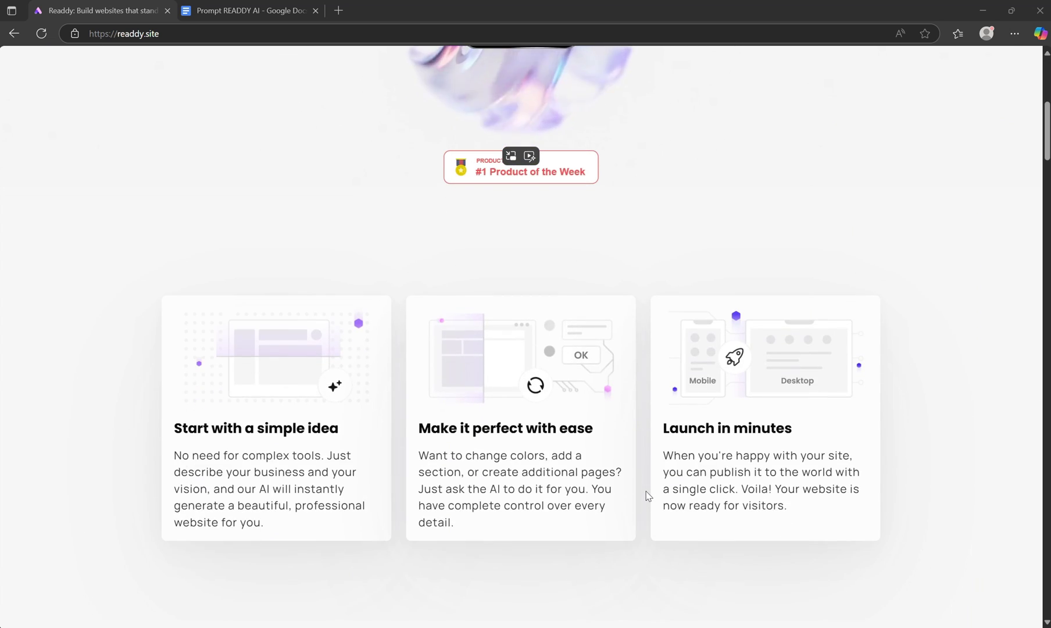
scroll(561, 499, down, 6)
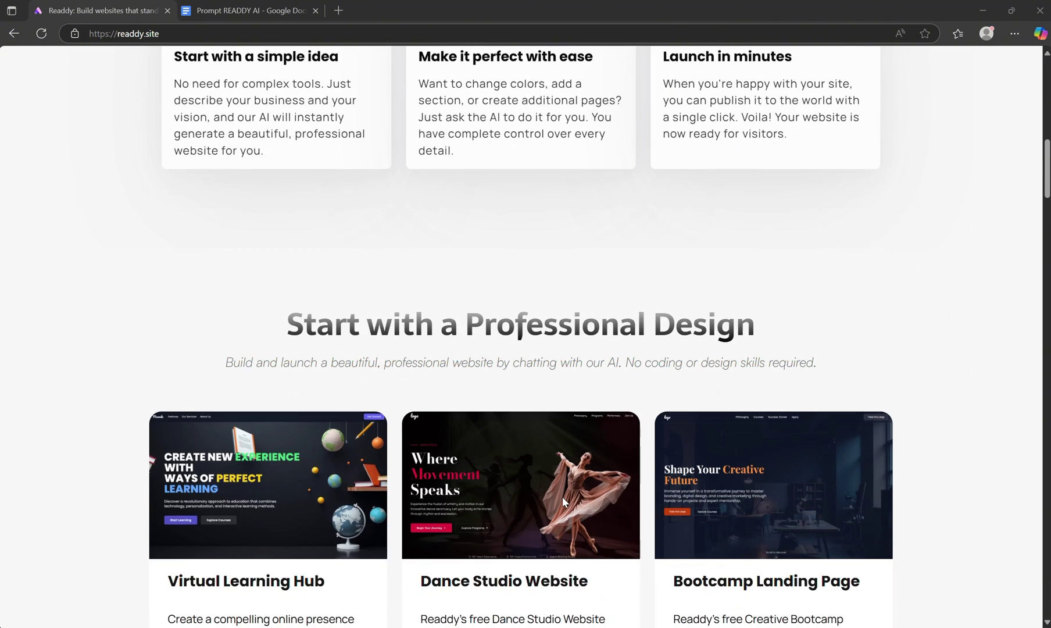
scroll(562, 497, down, 7)
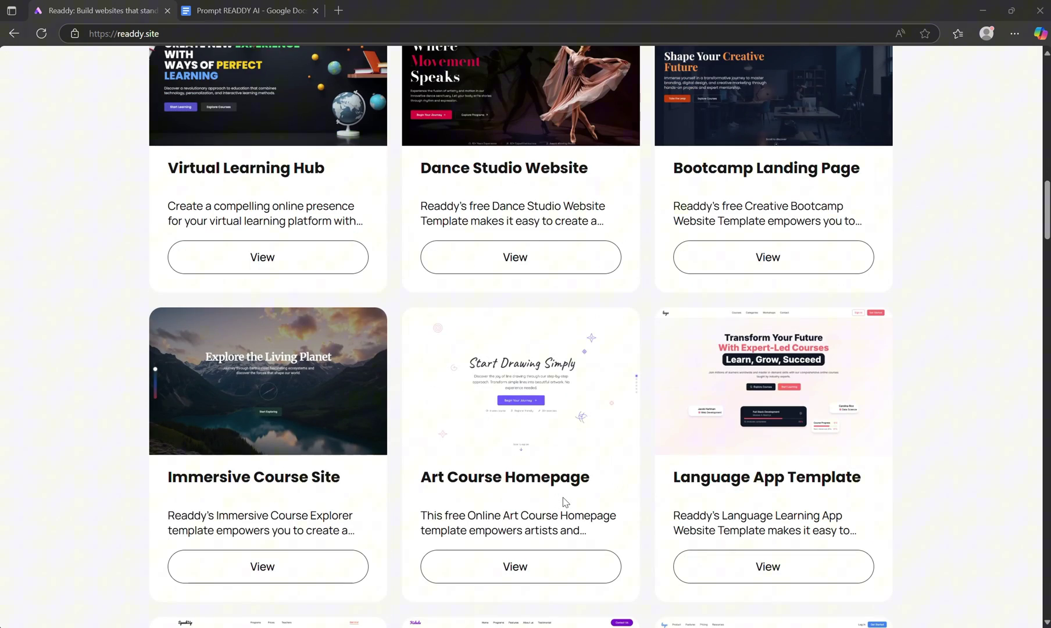
scroll(563, 497, down, 13)
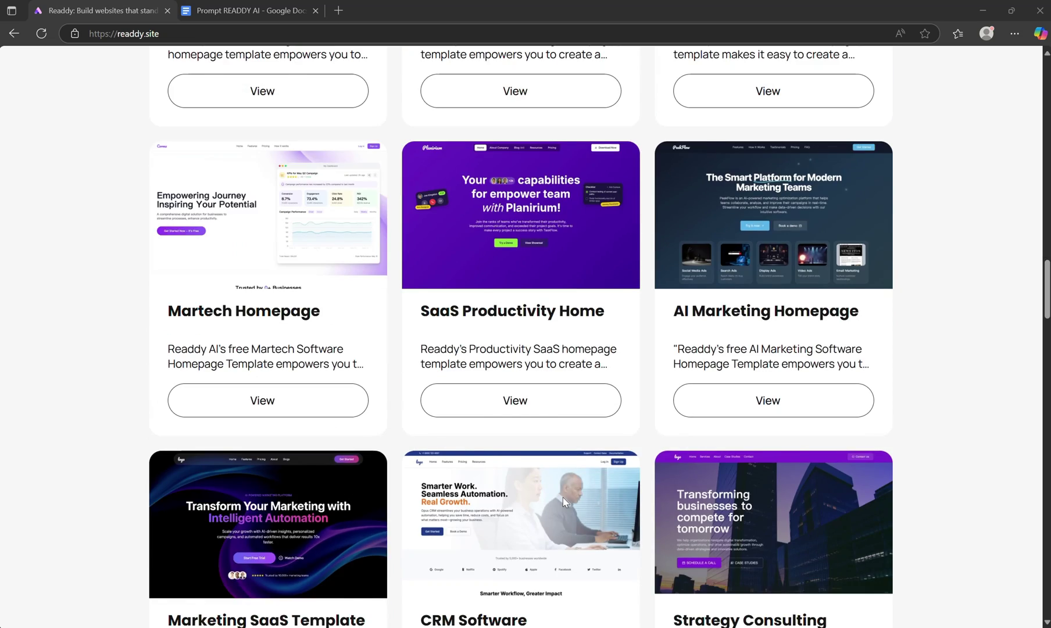
scroll(562, 497, down, 3)
scroll(562, 497, up, 10)
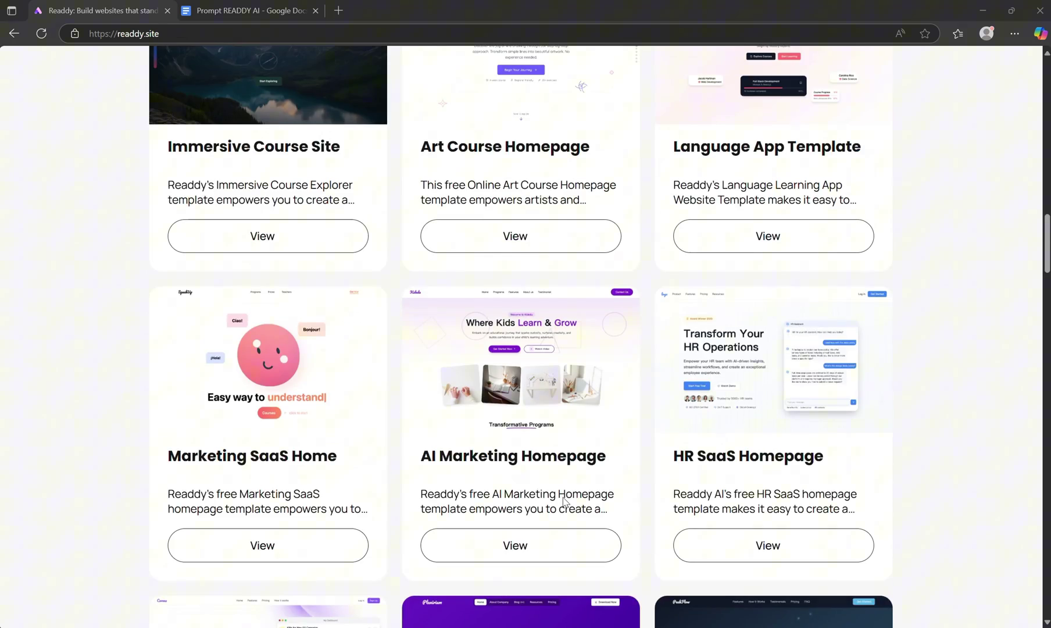
scroll(563, 501, up, 16)
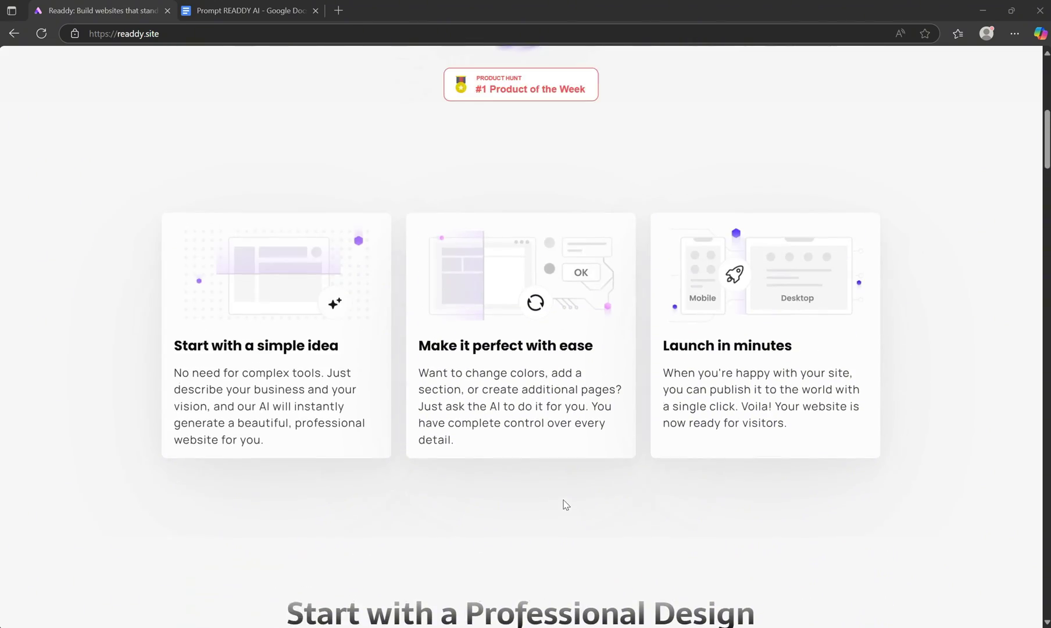
scroll(565, 504, up, 8)
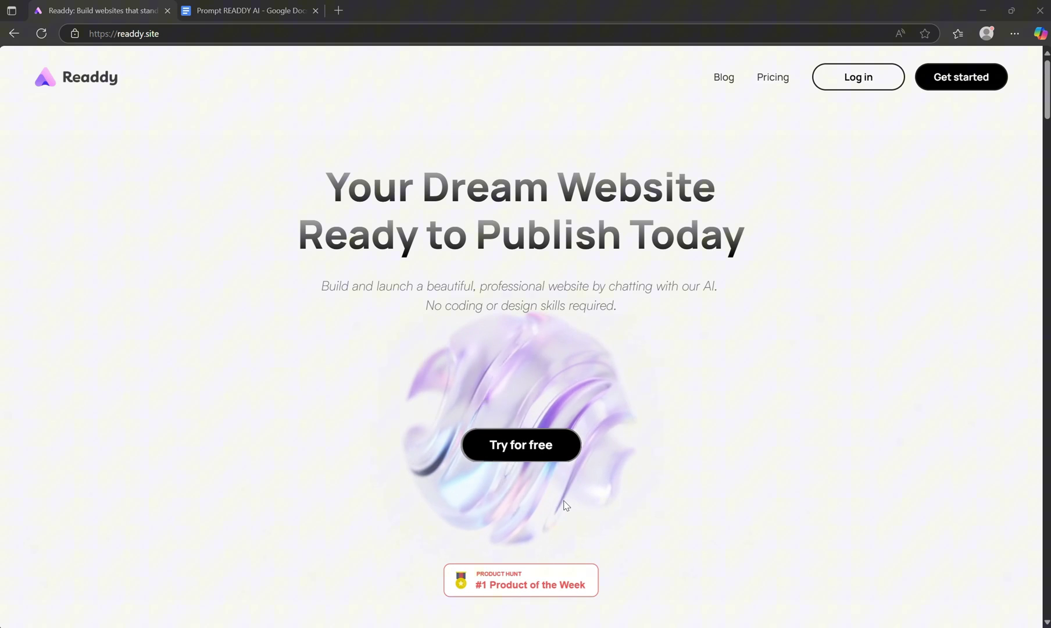
mouse_move(564, 503)
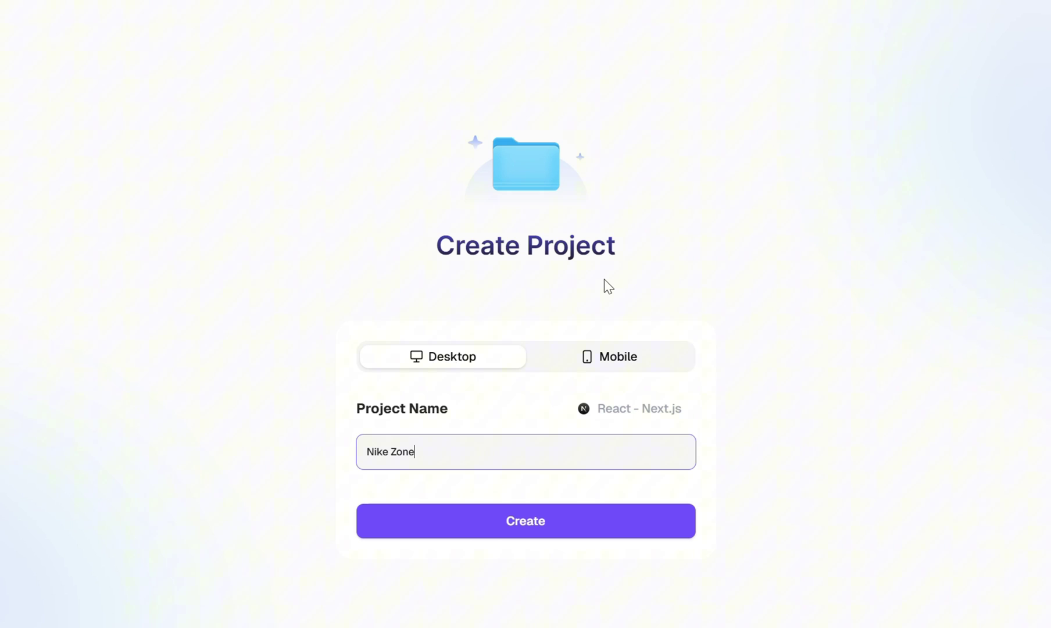
Create the Desktop project 'Nike Zone' using React as its framework
click(606, 369)
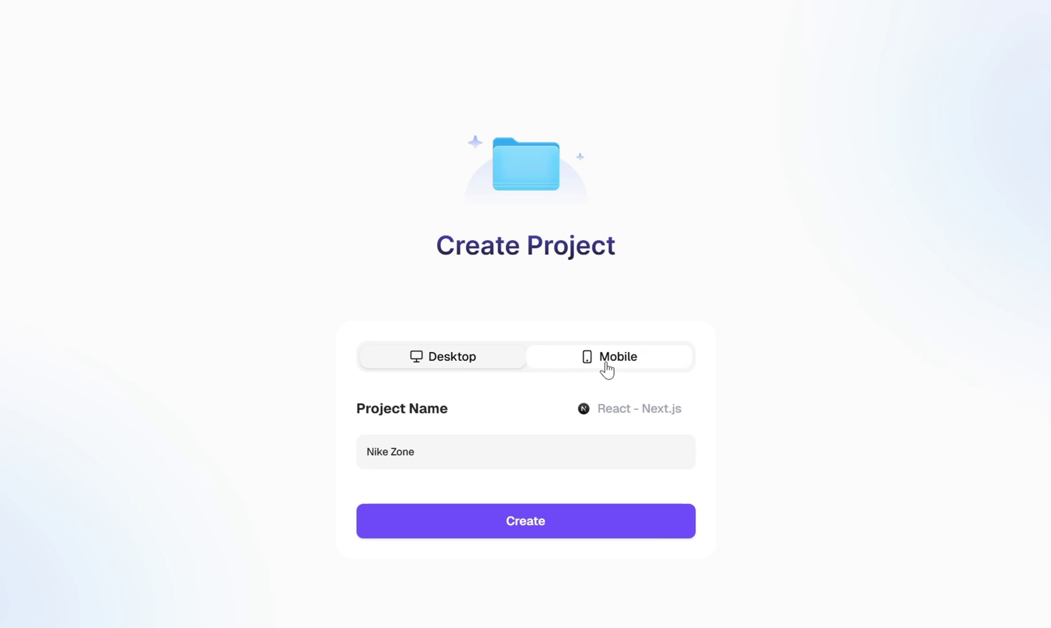
click(469, 366)
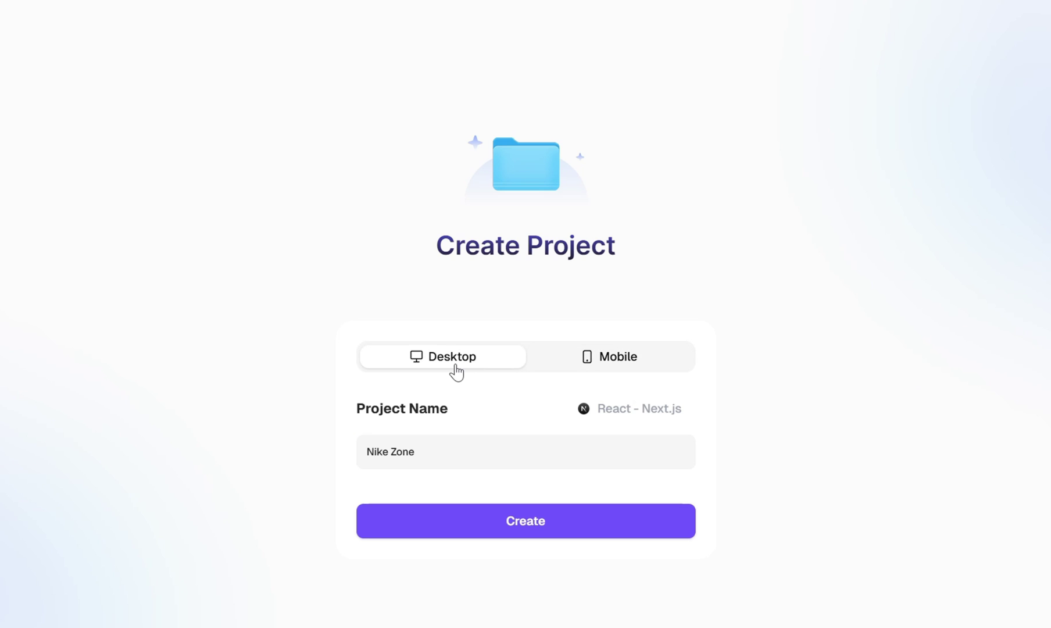
click(652, 410)
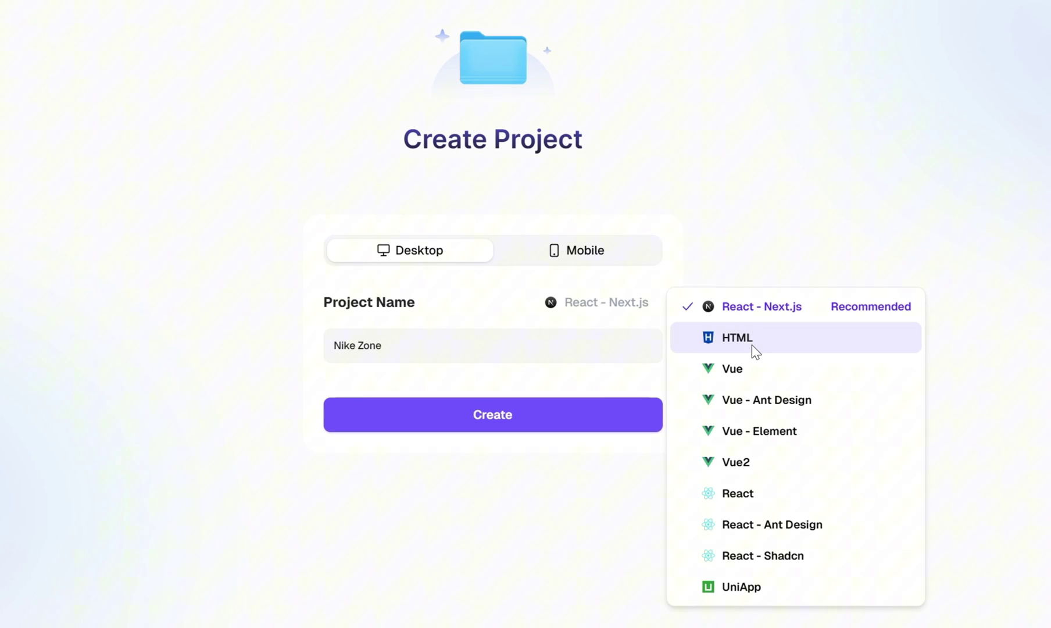
click(753, 502)
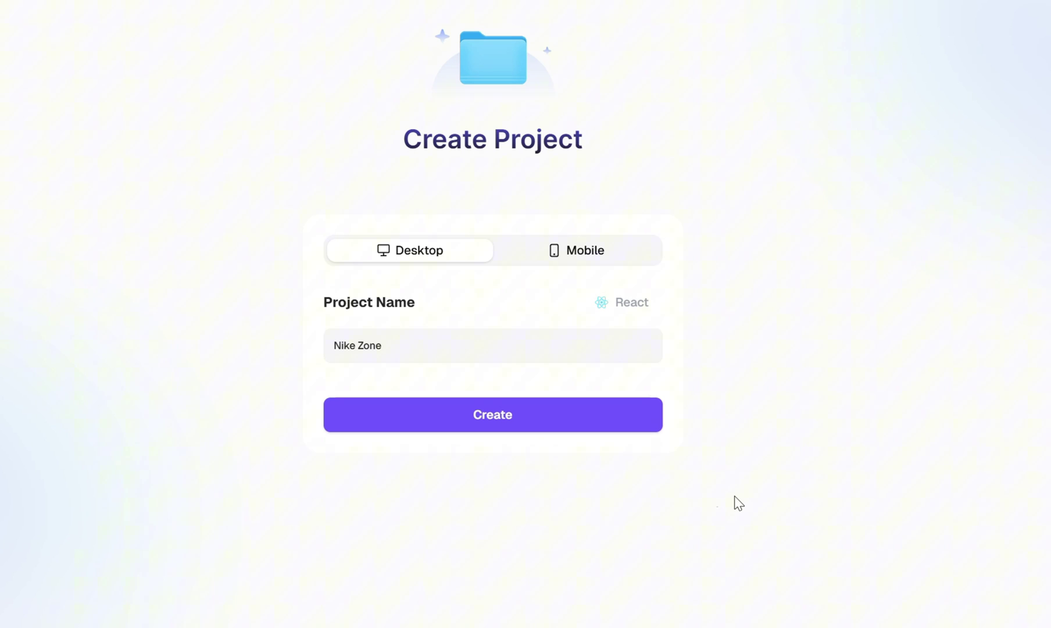
click(467, 427)
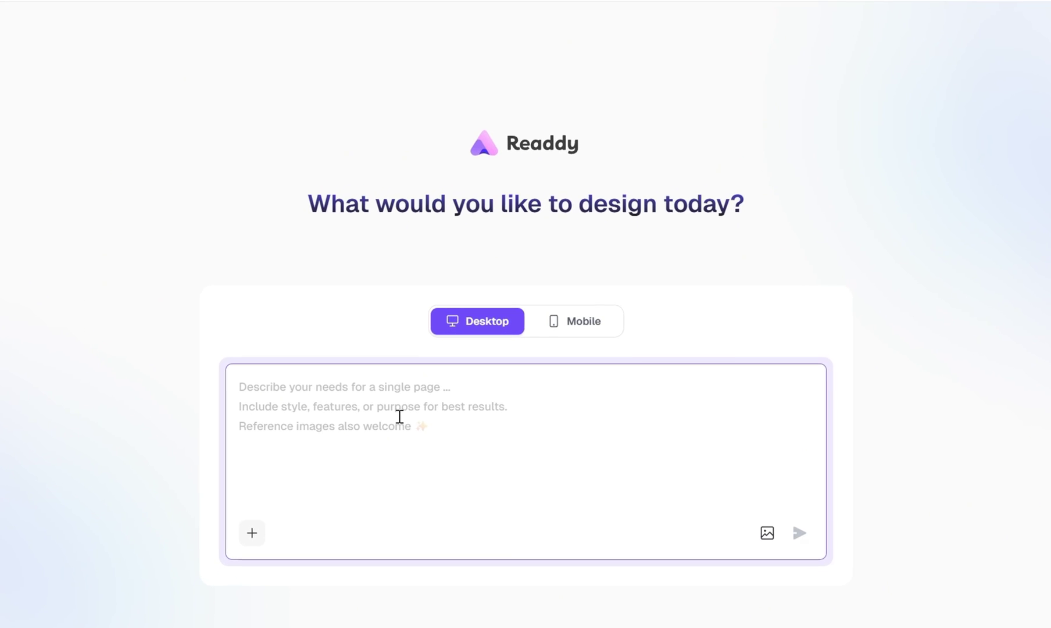
text(Bu)
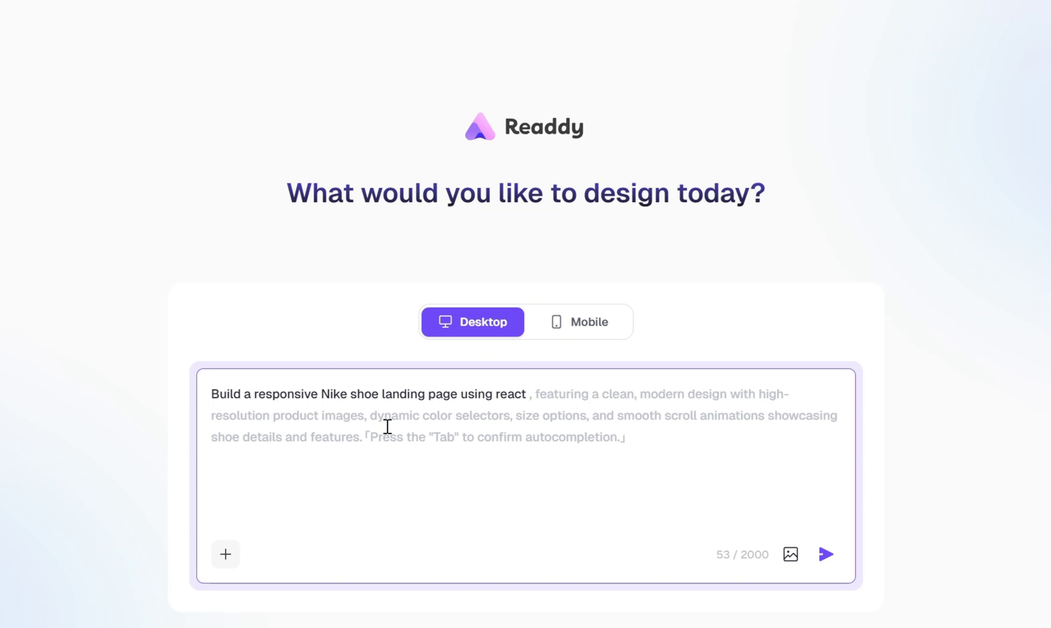
key(Tab)
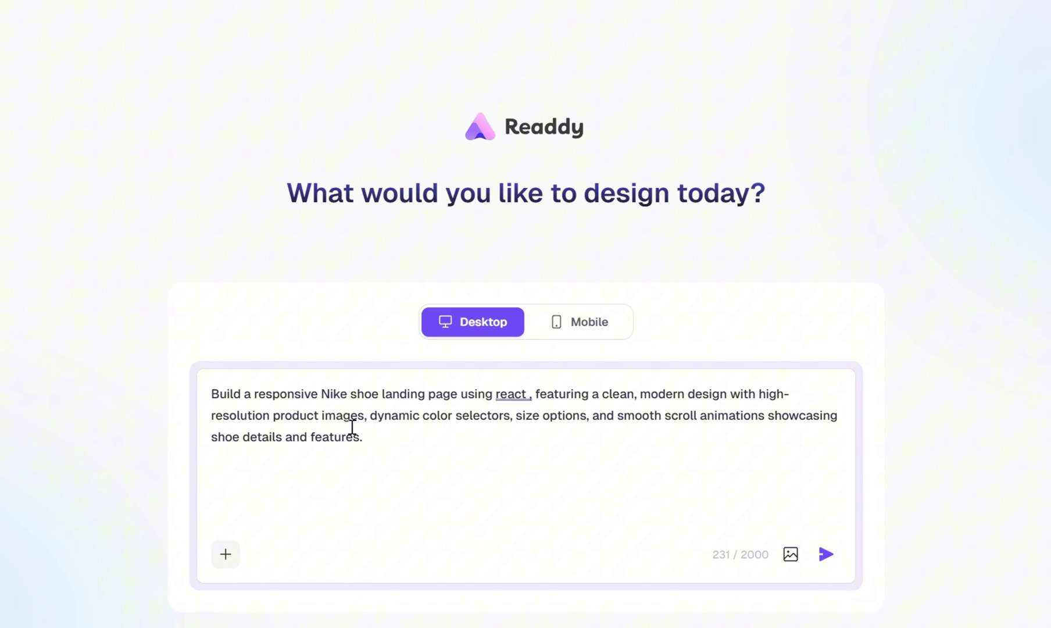
drag(392, 436, 243, 397)
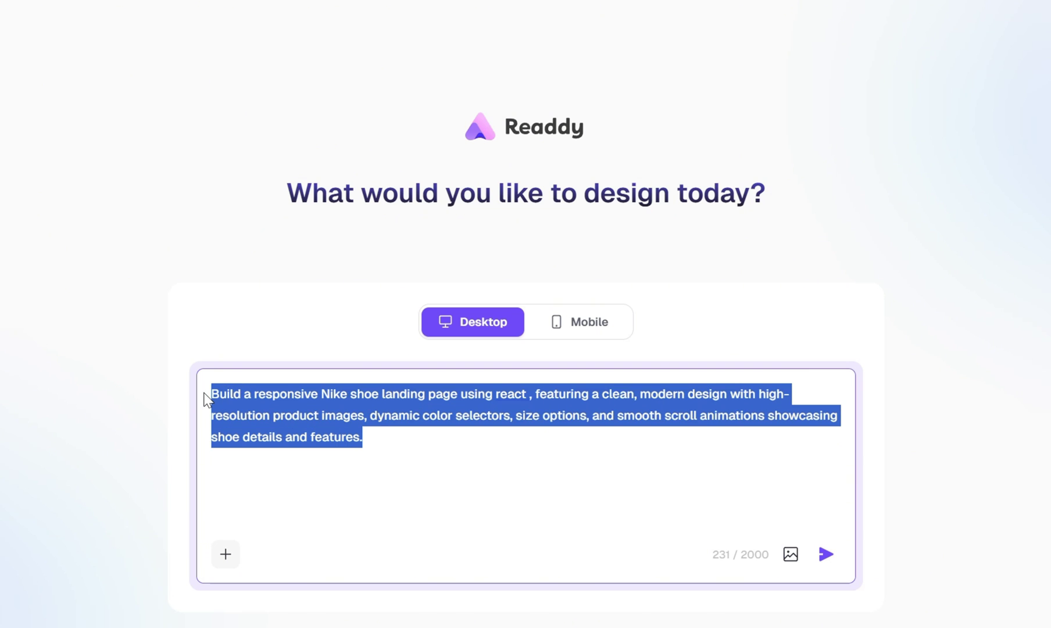
key(BackSpace)
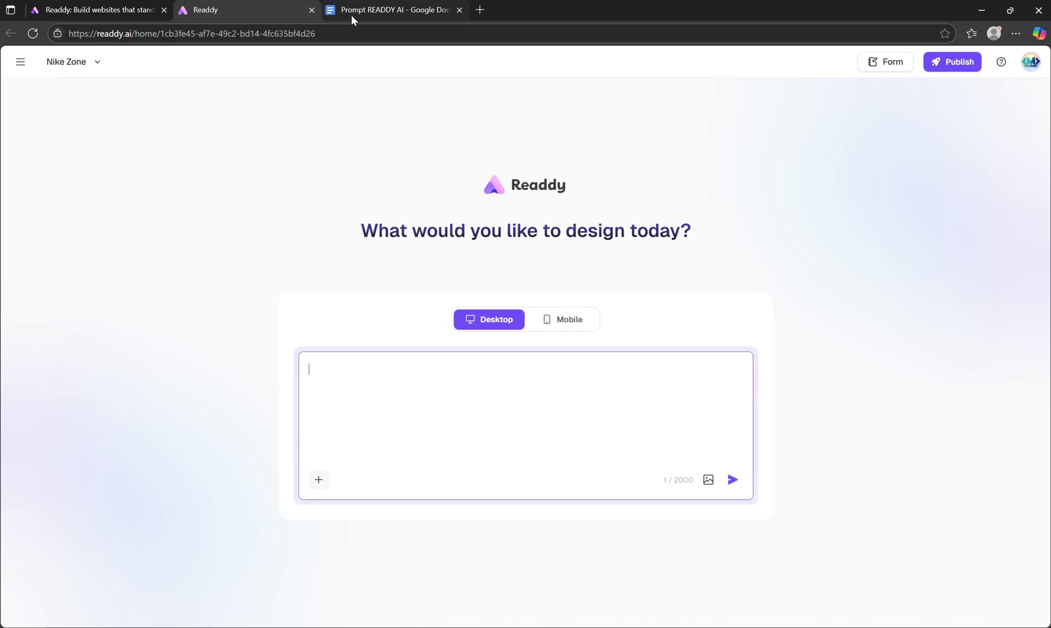
Open the Prompt READDY AI document and highlight its title line
click(352, 15)
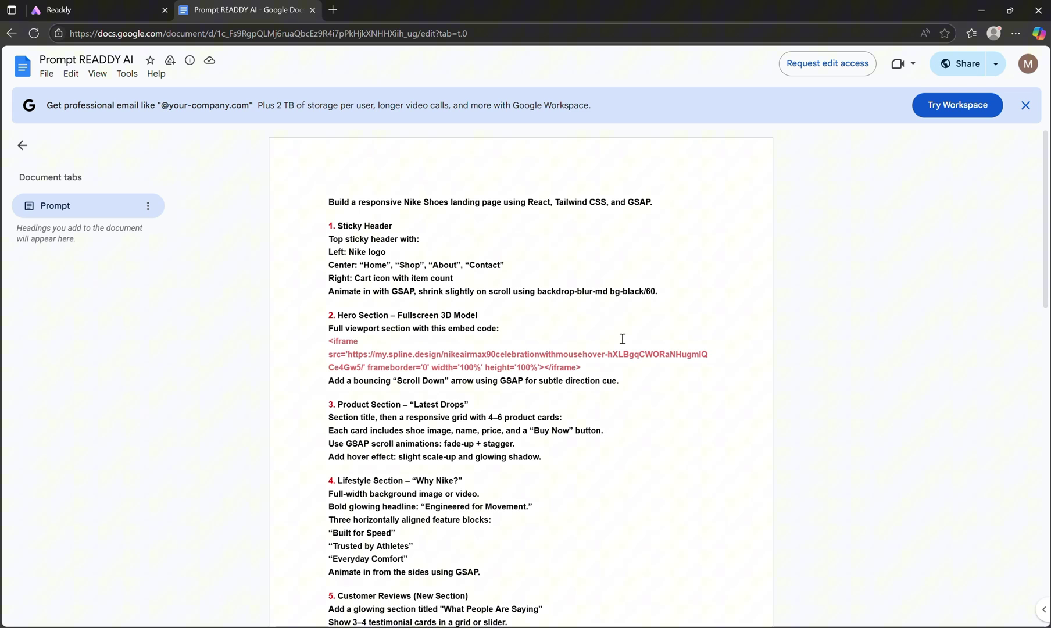
scroll(623, 338, down, 1)
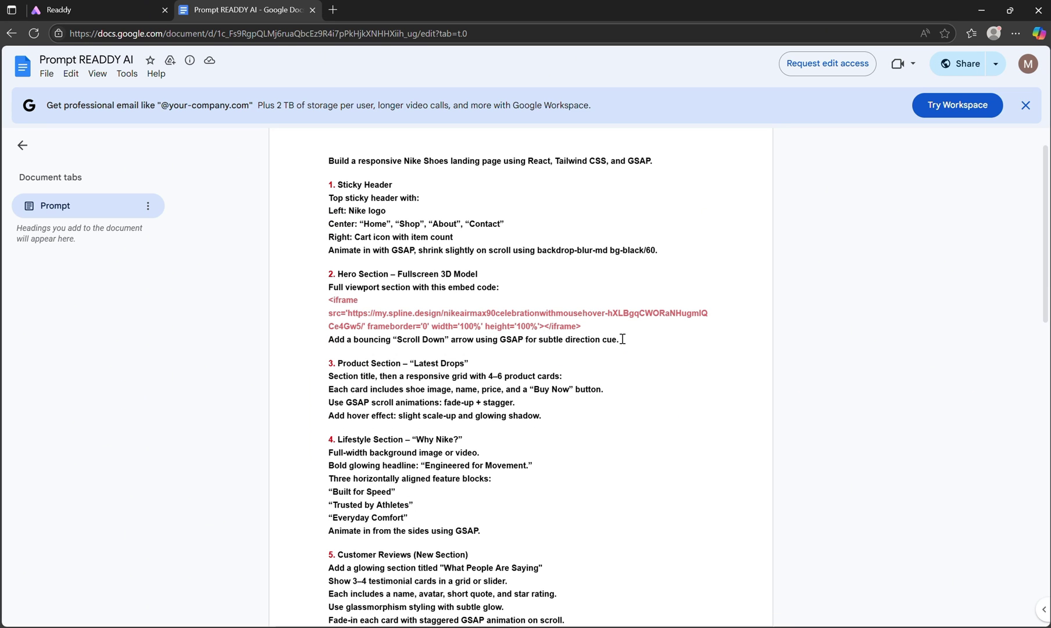
scroll(622, 338, down, 1)
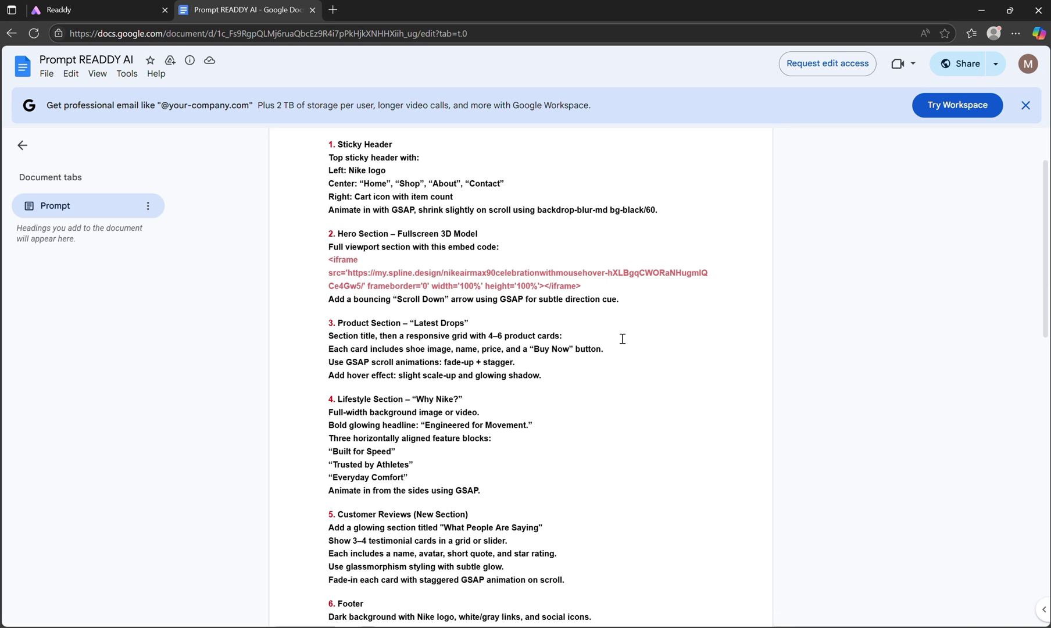
scroll(622, 339, up, 1)
drag(328, 169, 380, 170)
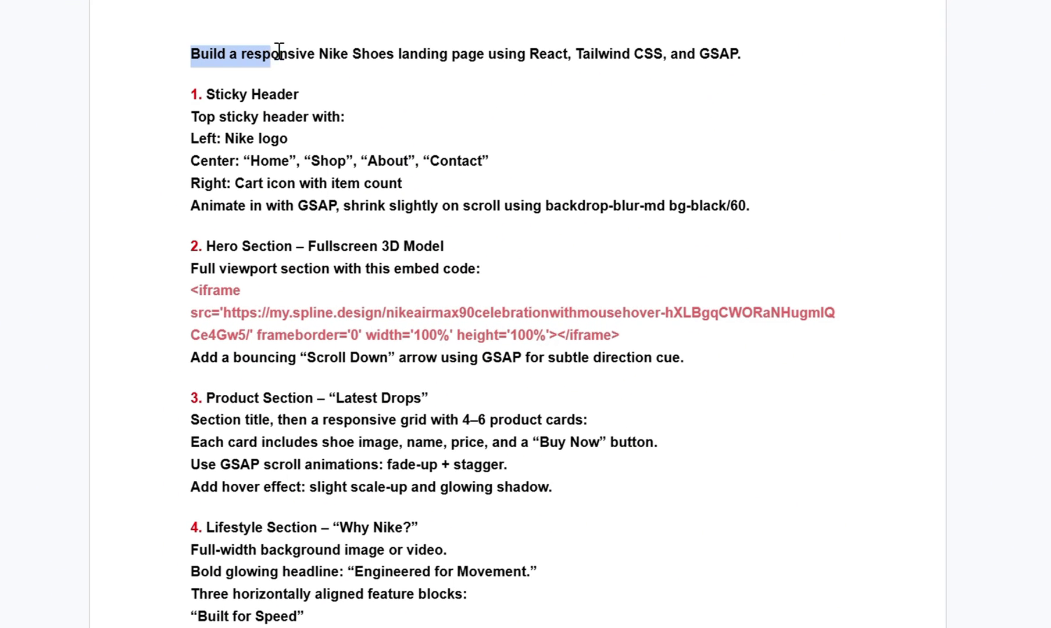
drag(279, 51, 742, 51)
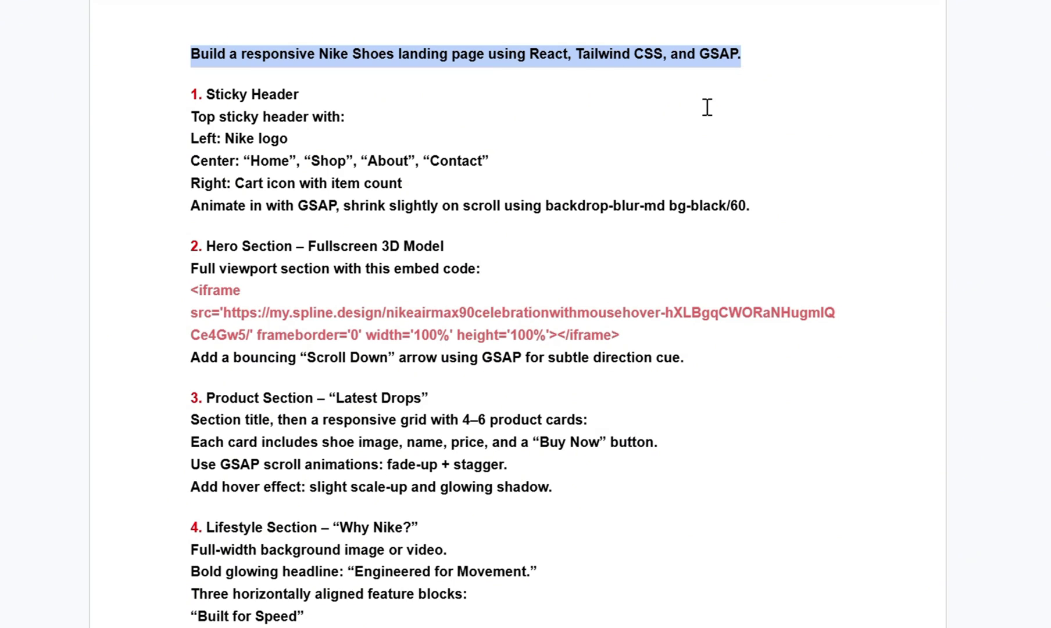
Highlight the Sticky Header and Hero Section headings and the Spline iframe embed code
drag(303, 94, 190, 95)
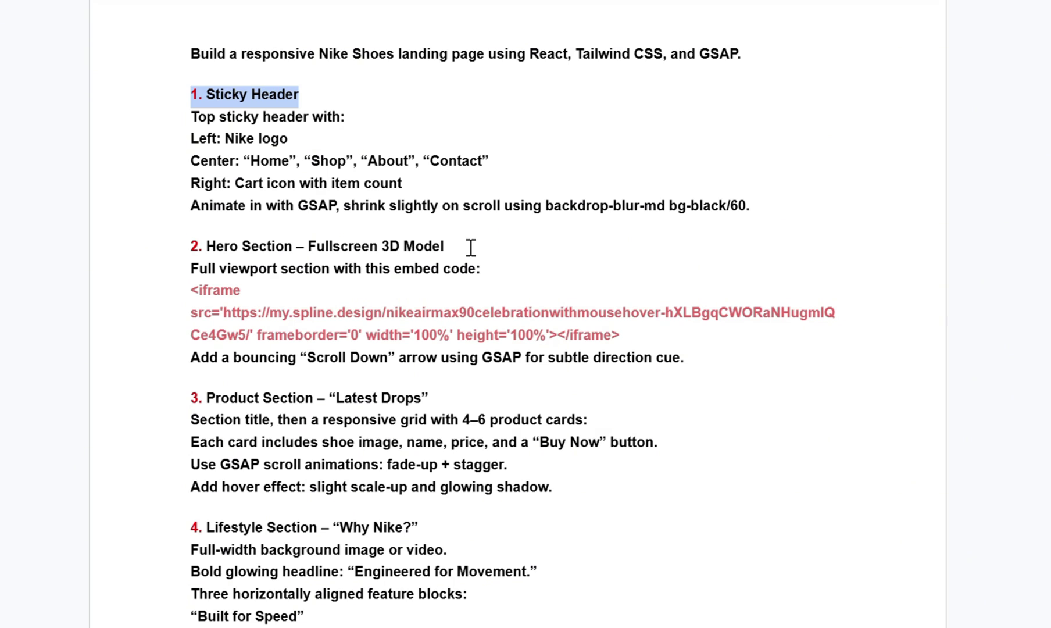
drag(471, 247, 196, 249)
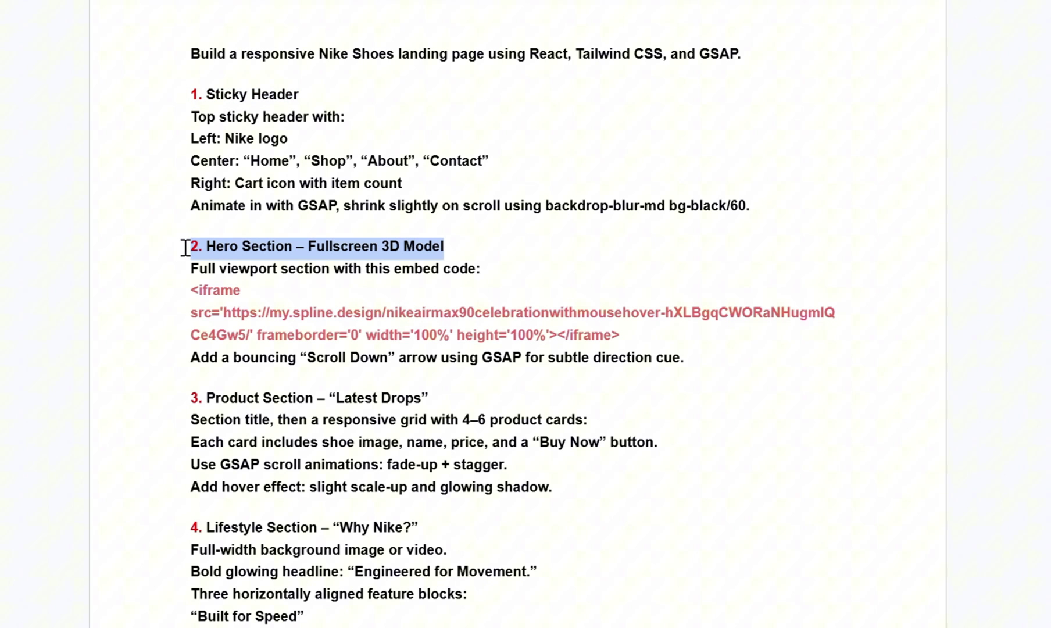
drag(483, 270, 186, 272)
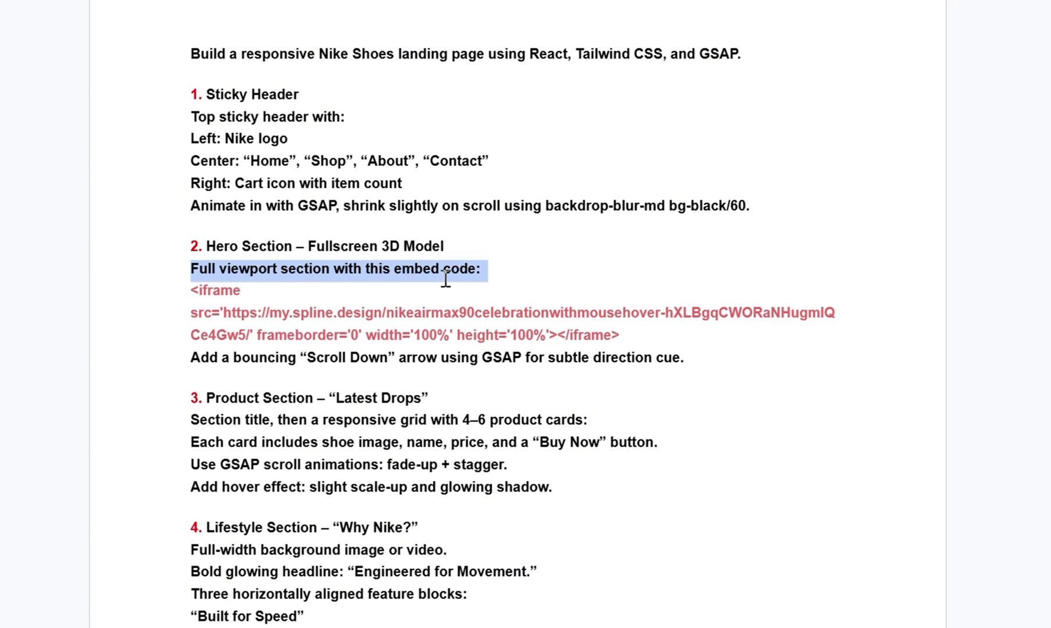
drag(186, 289, 628, 336)
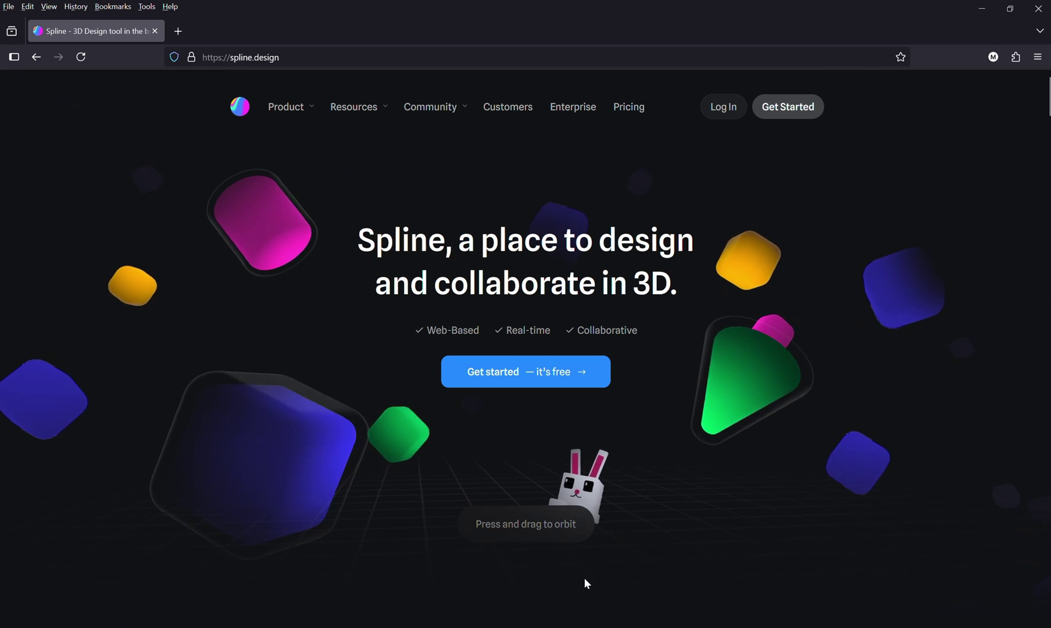
Open the Spline app and browse its Community page of shared designs
click(779, 110)
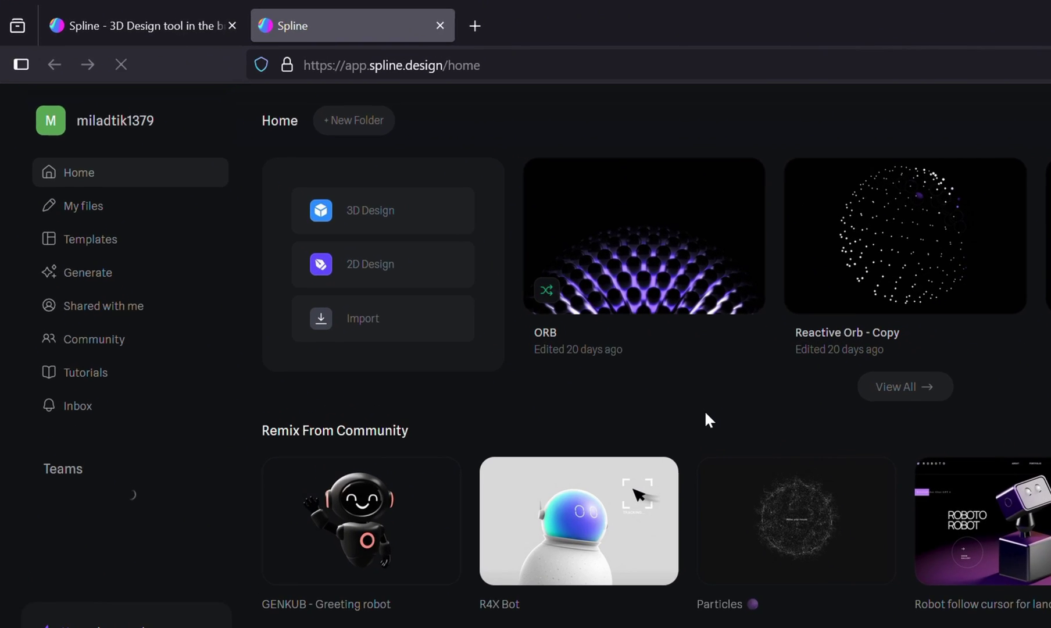
click(178, 348)
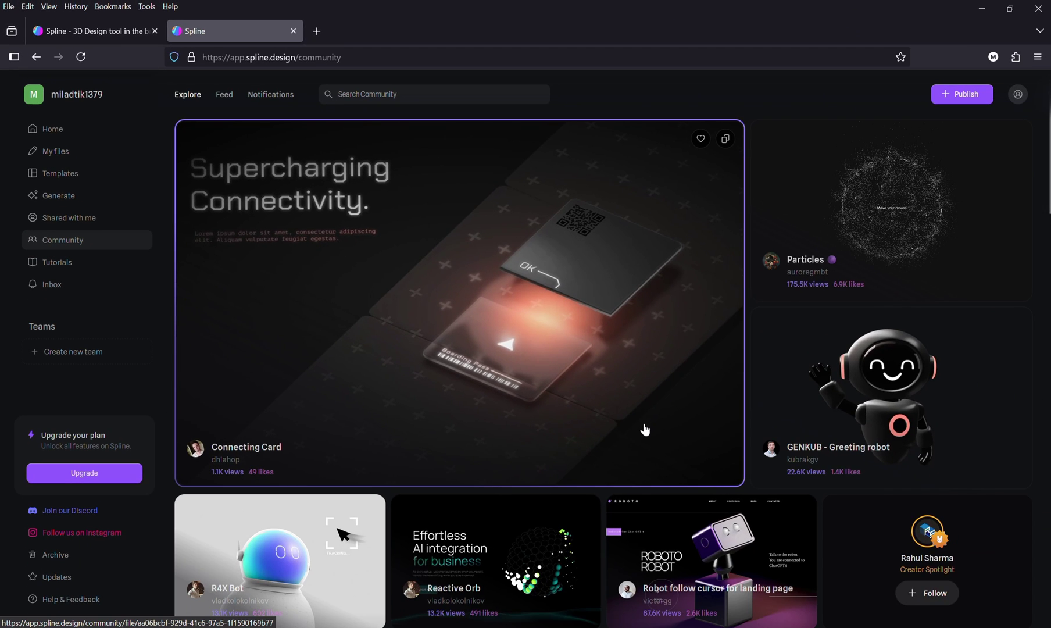
scroll(644, 429, down, 5)
scroll(641, 431, down, 2)
scroll(641, 431, up, 4)
scroll(640, 433, up, 3)
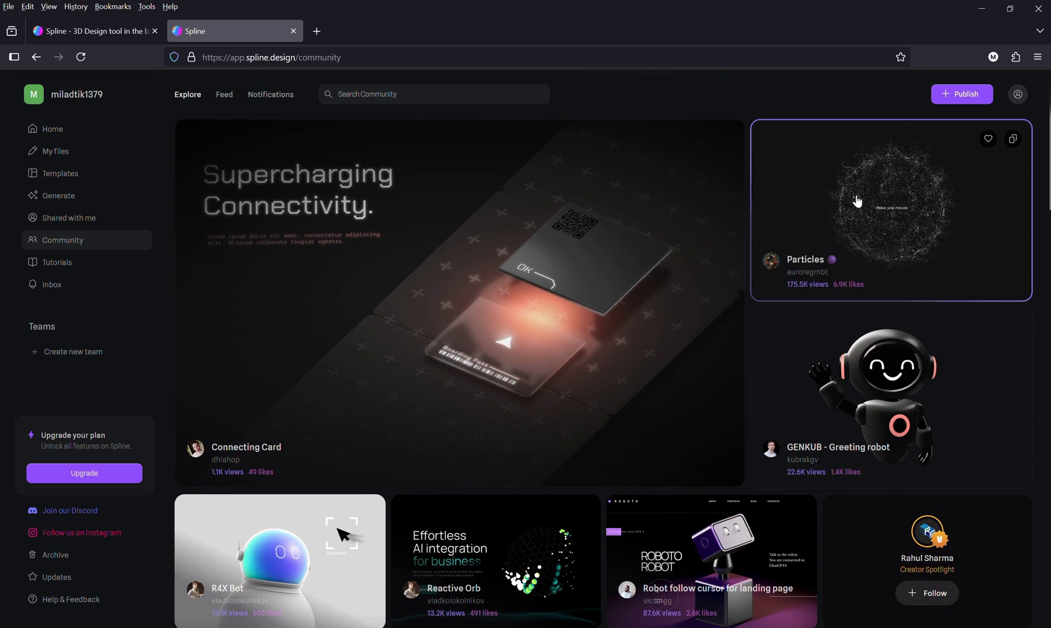
Search the community for 'Nike' and open the Nike Air Max 90 celebration scene
click(377, 93)
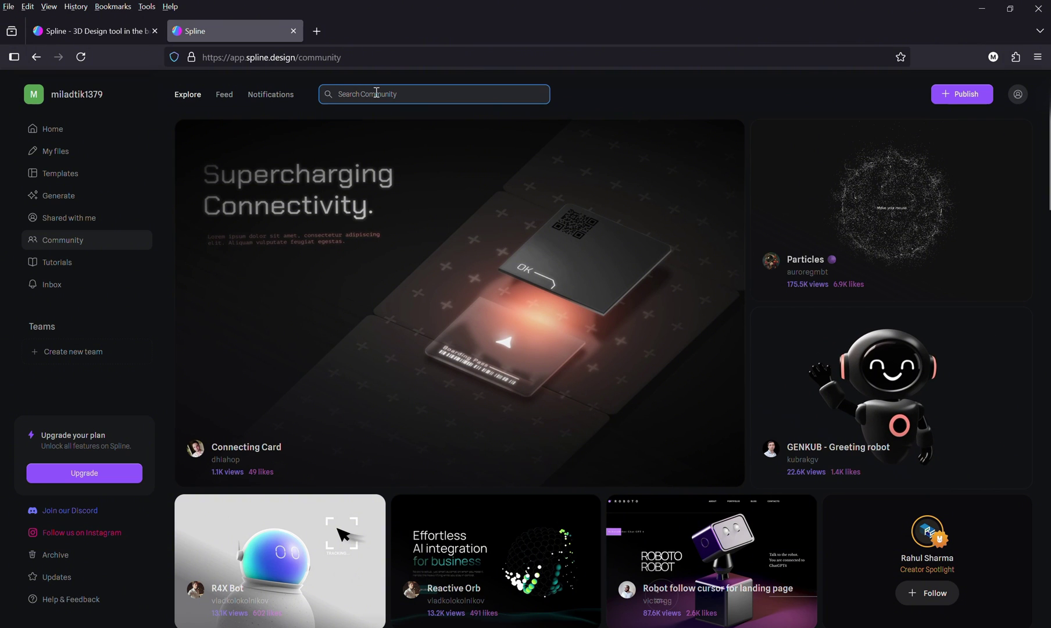
text(Nike)
key(Return)
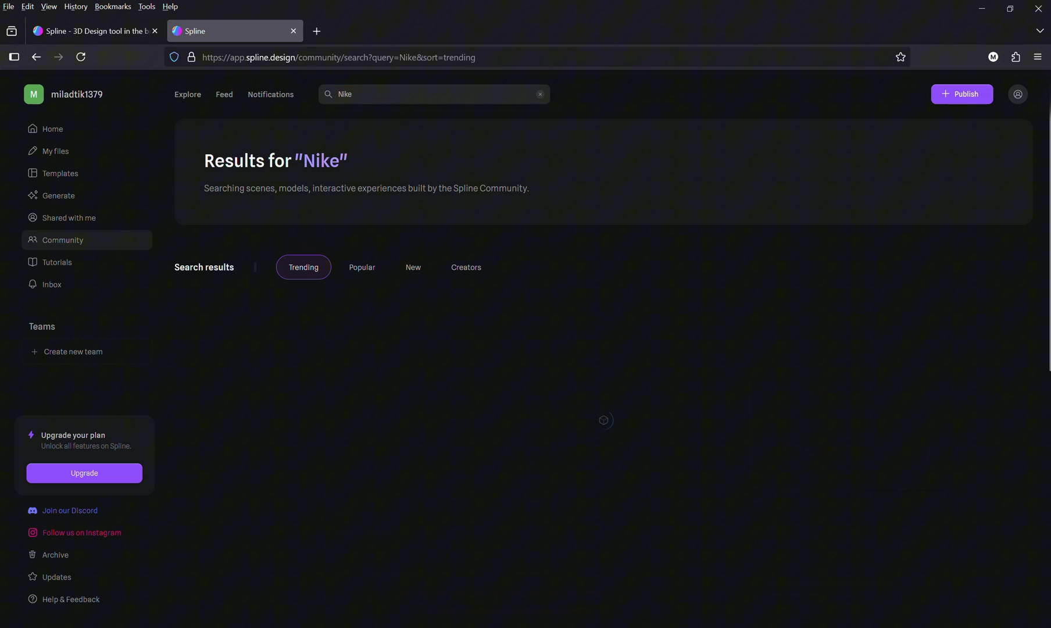
scroll(615, 217, down, 3)
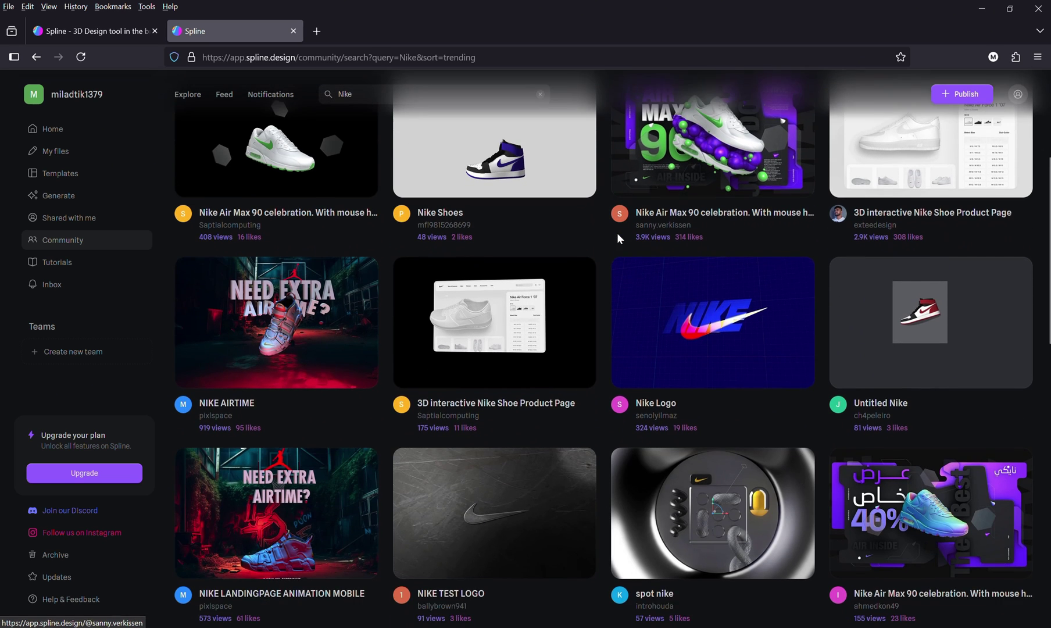
mouse_move(617, 234)
scroll(618, 235, up, 2)
scroll(581, 233, up, 1)
click(709, 297)
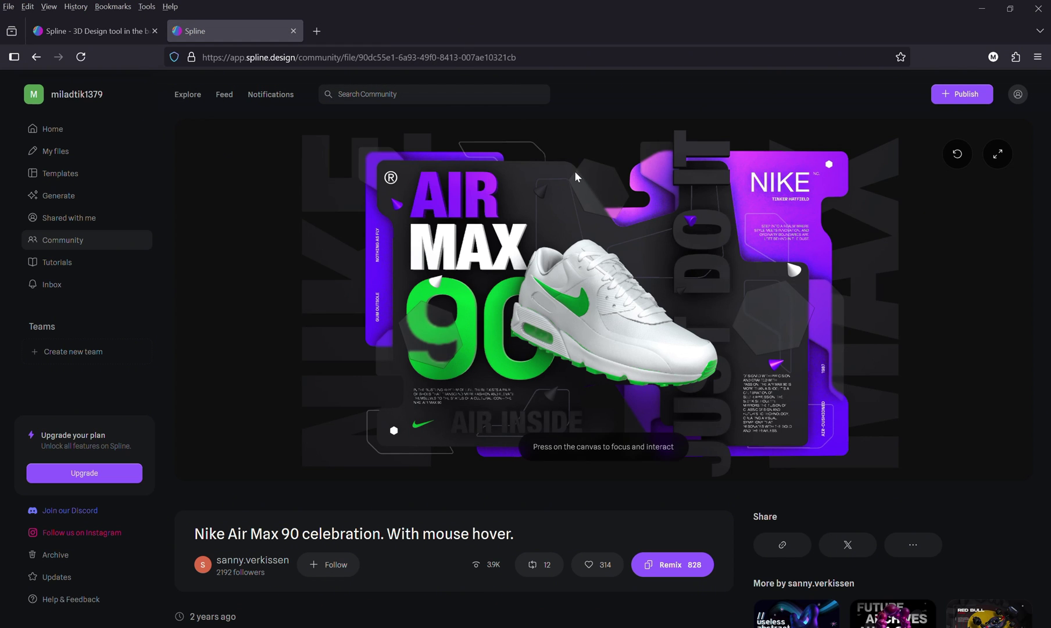
Like the Nike Air Max 90 scene and open its Export options
click(590, 567)
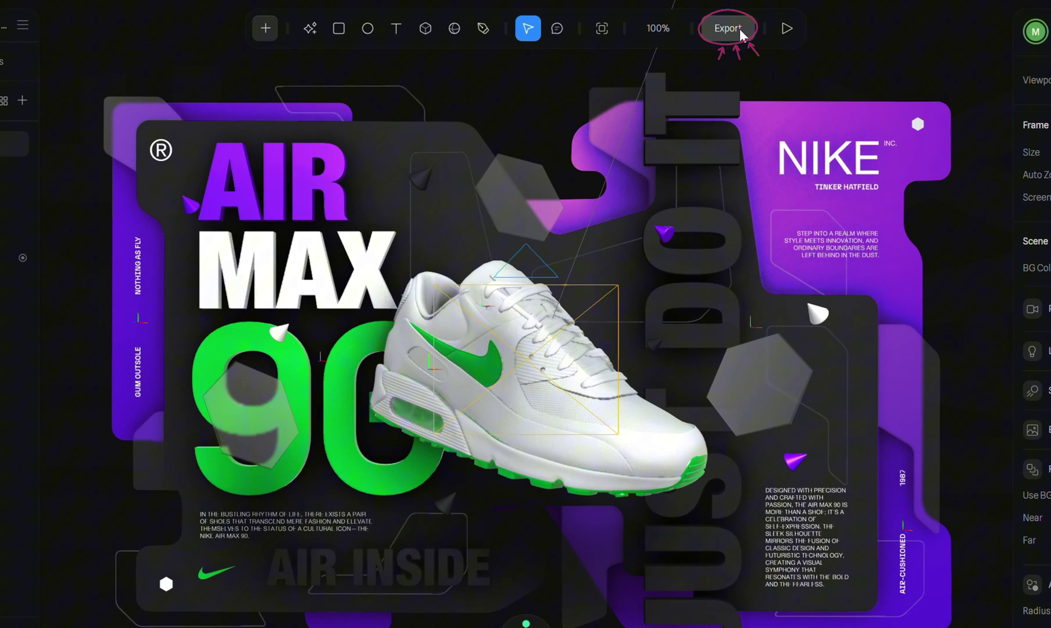
click(728, 28)
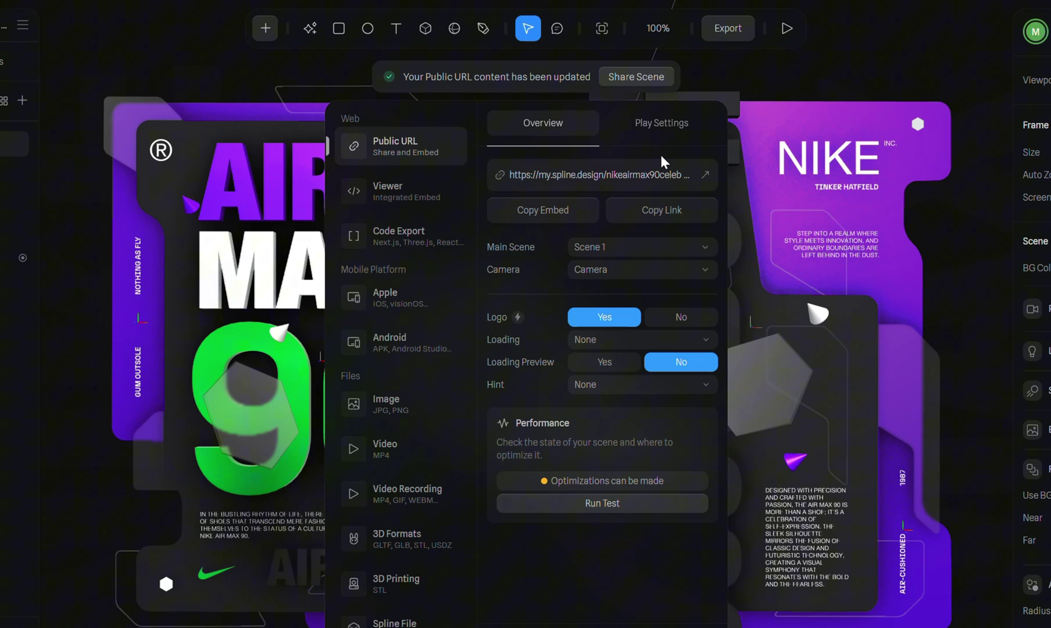
Copy the scene's embed code and check the iframe embed code in the prompt document
click(562, 218)
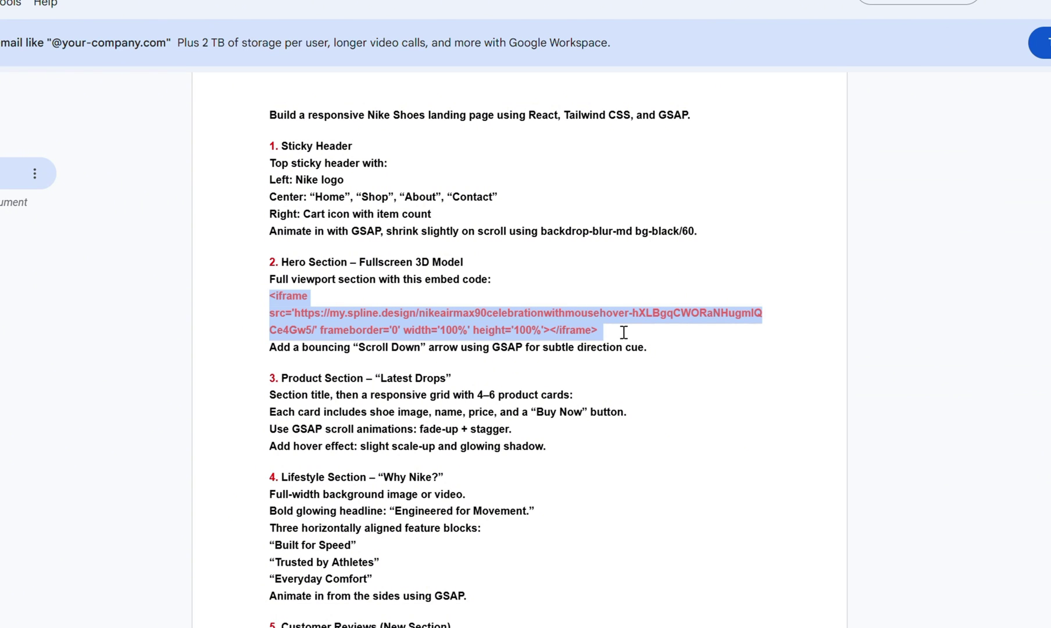
click(600, 329)
drag(601, 332, 273, 300)
click(611, 333)
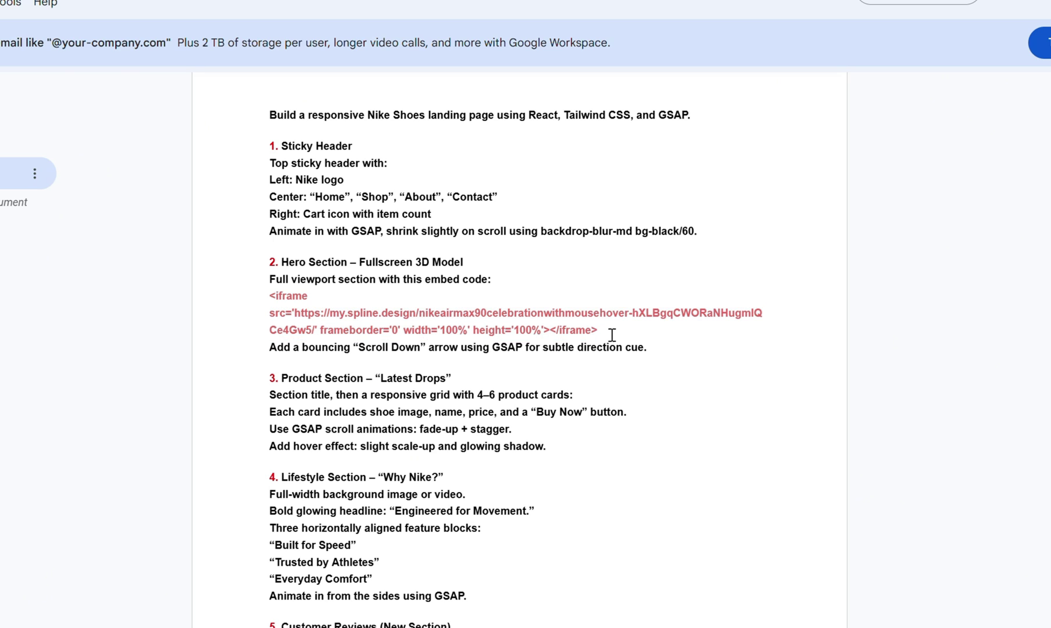
Review the Product, Lifestyle and Footer sections, then select the prompt from its end upward
scroll(612, 335, down, 2)
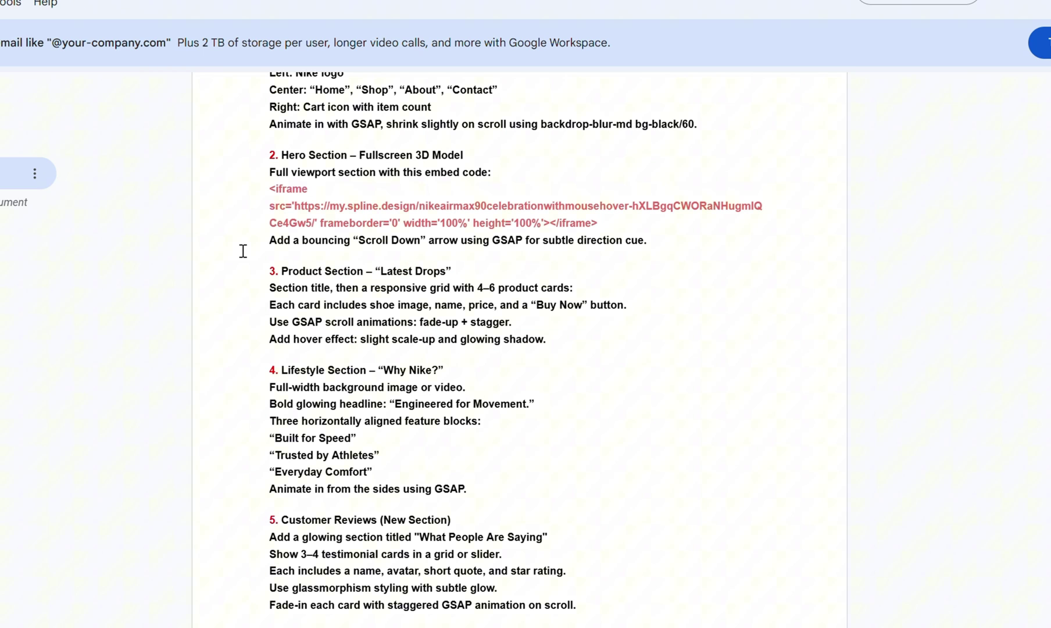
drag(269, 243, 653, 246)
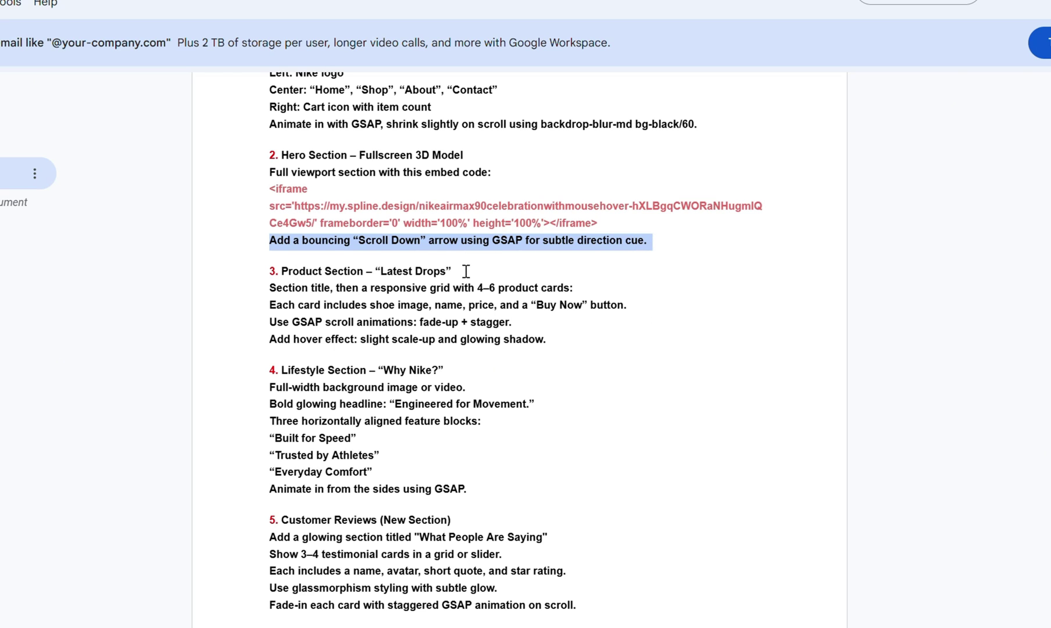
drag(466, 271, 267, 270)
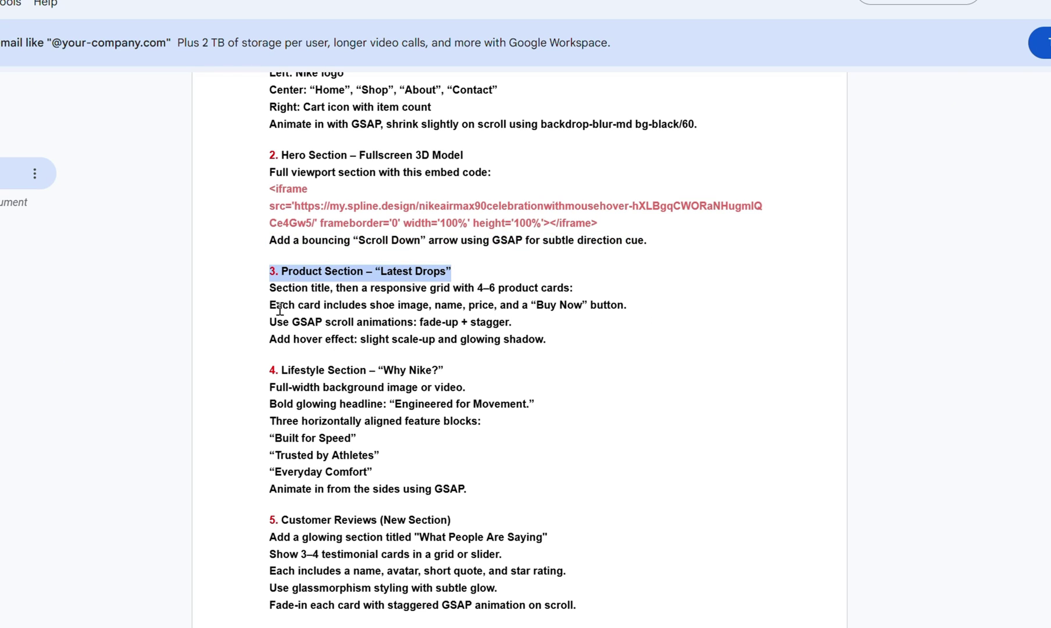
drag(452, 366, 278, 365)
scroll(272, 366, down, 2)
drag(453, 413, 273, 413)
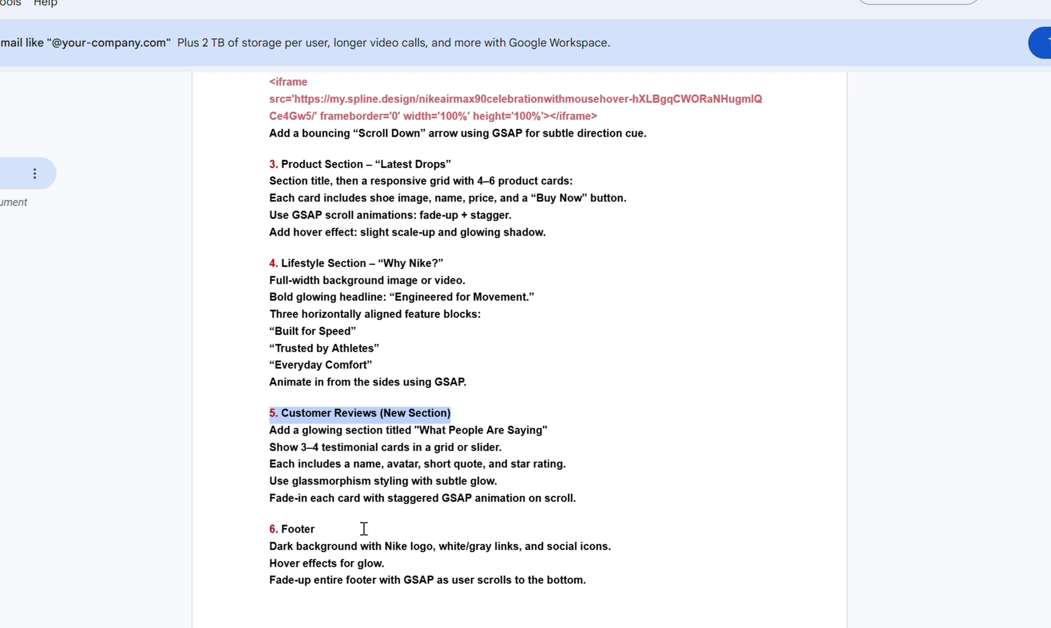
drag(327, 529, 278, 530)
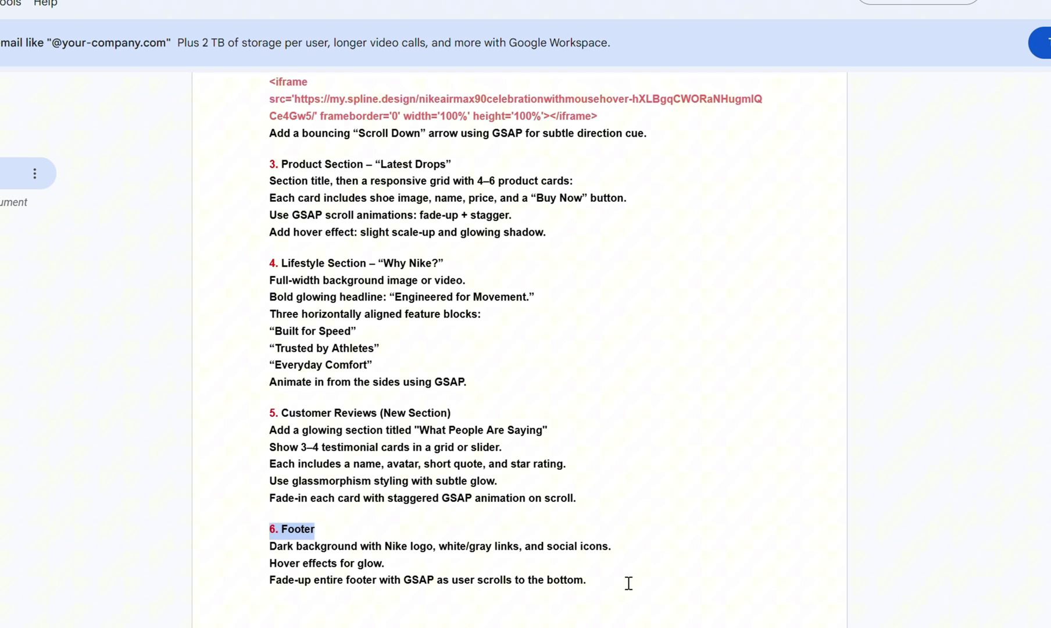
drag(593, 582, 327, 75)
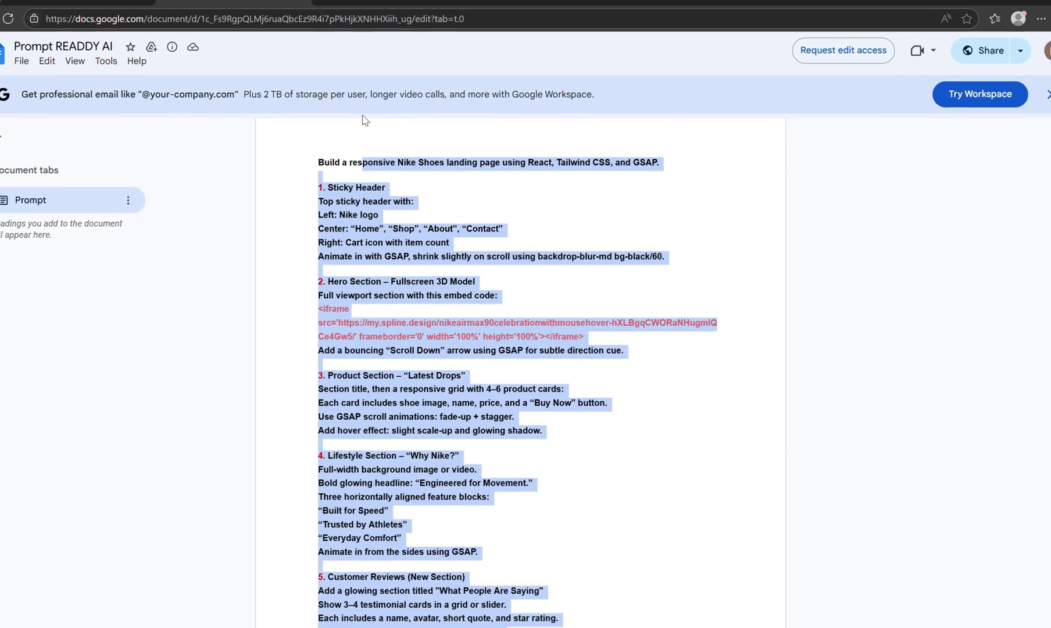
Paste the full Nike landing-page prompt into Nike Zone's design box and submit it for a plan
drag(362, 121, 299, 159)
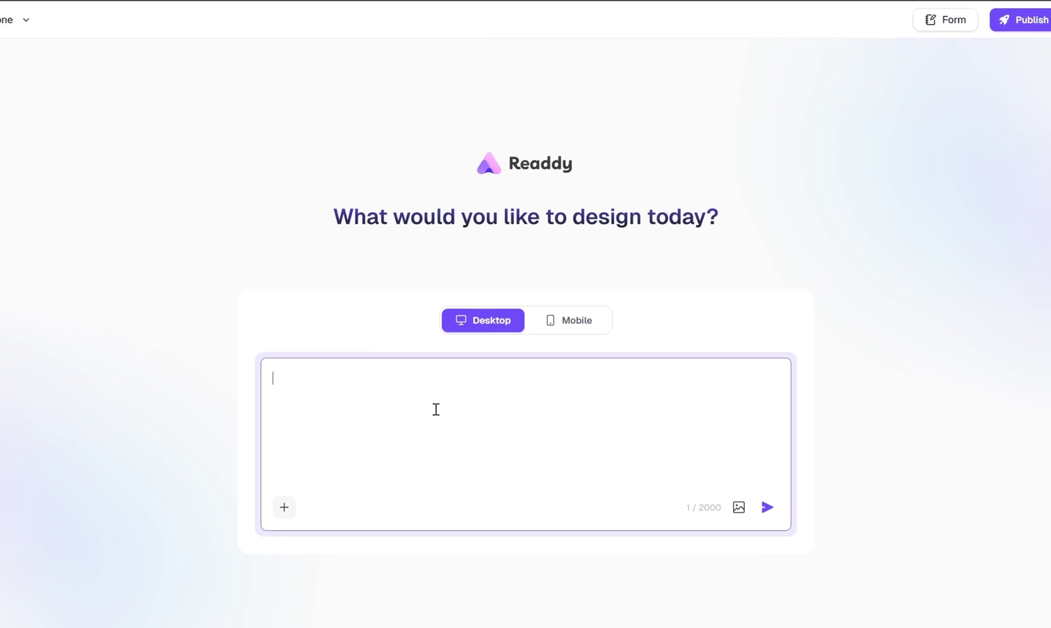
key(ctrl+v)
scroll(467, 433, up, 10)
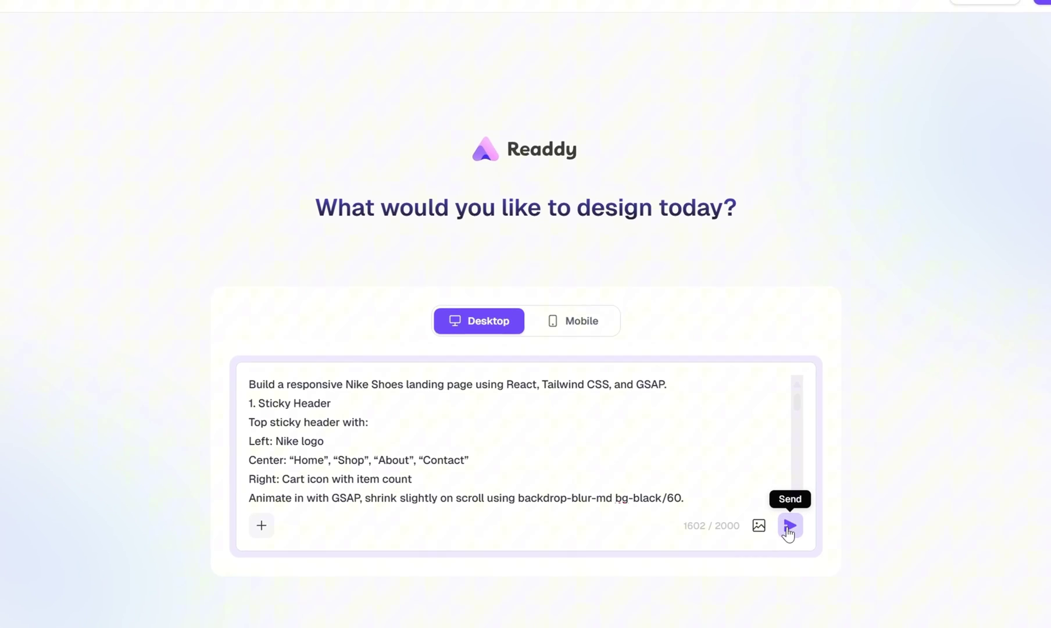
click(765, 507)
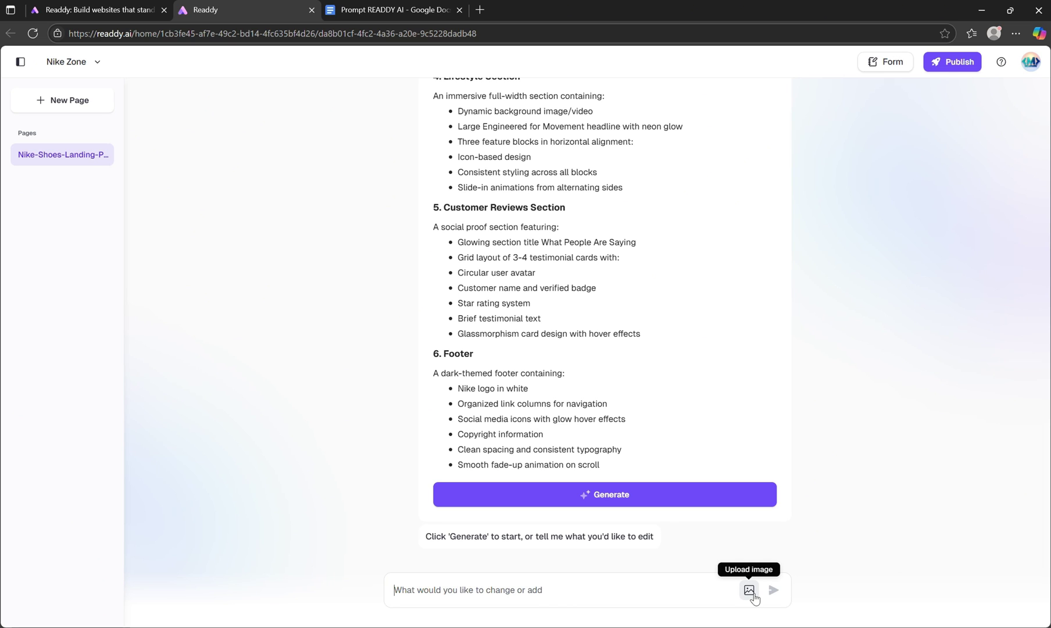
Generate the Nike Zone page and check its 3D hero, Latest Drops, reviews and footer
click(690, 501)
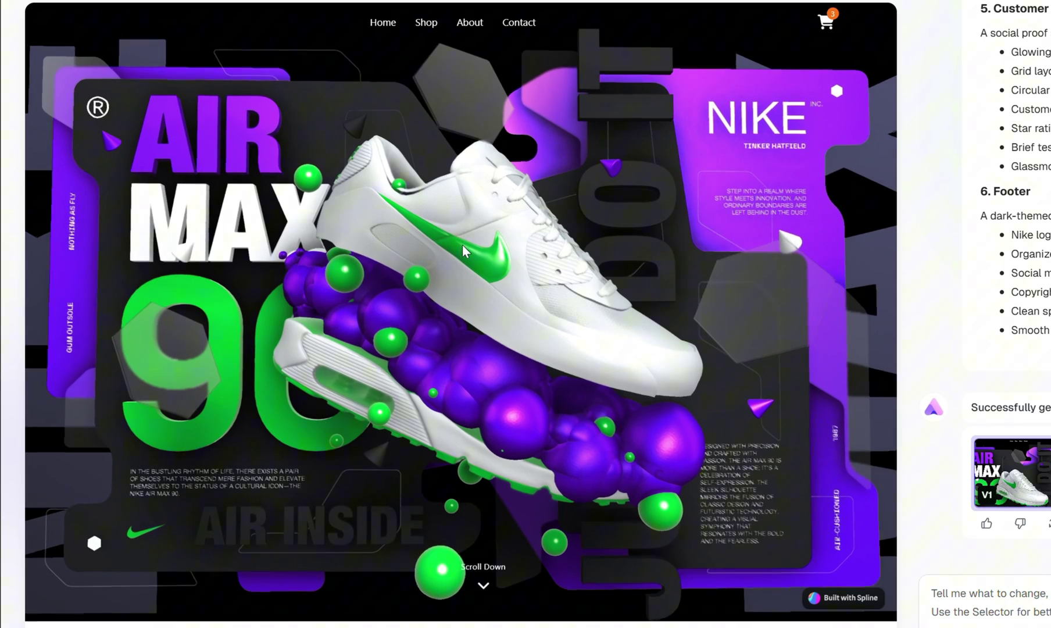
scroll(466, 248, down, 6)
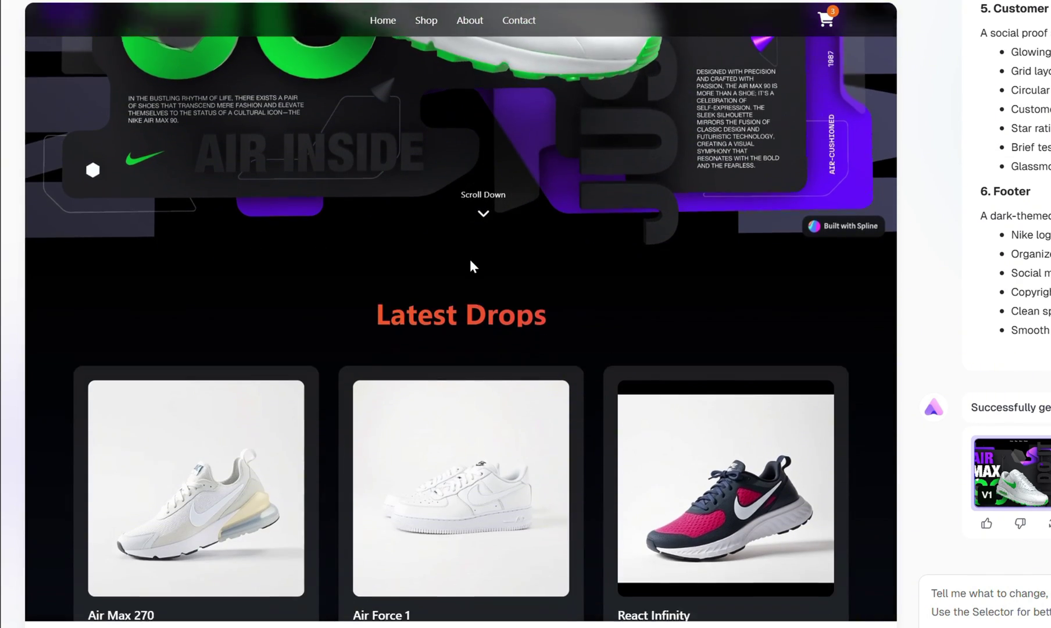
scroll(471, 263, down, 6)
scroll(472, 255, up, 1)
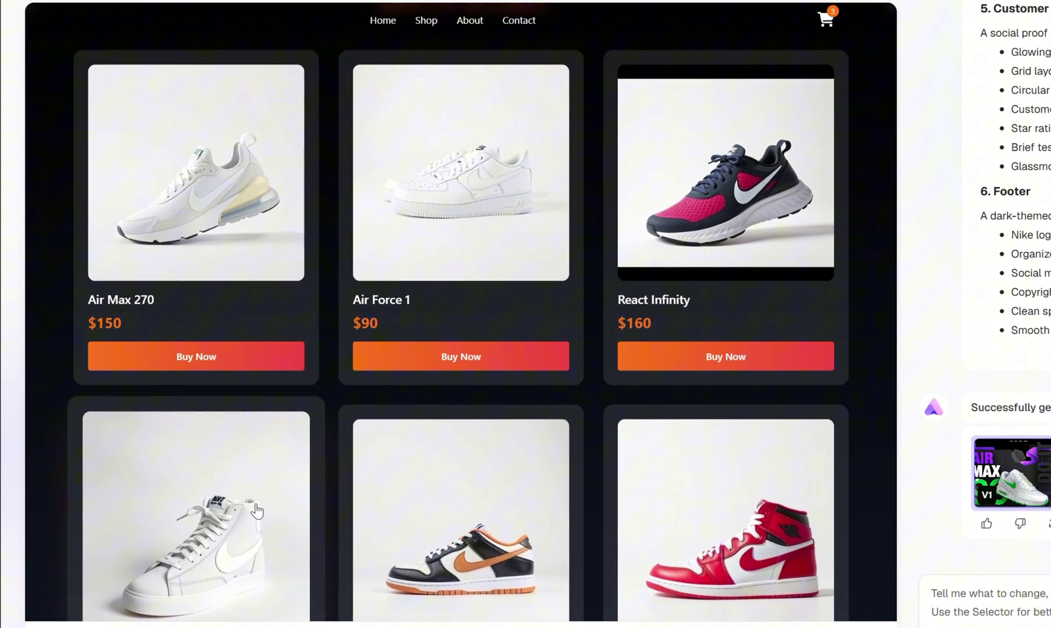
scroll(258, 510, down, 8)
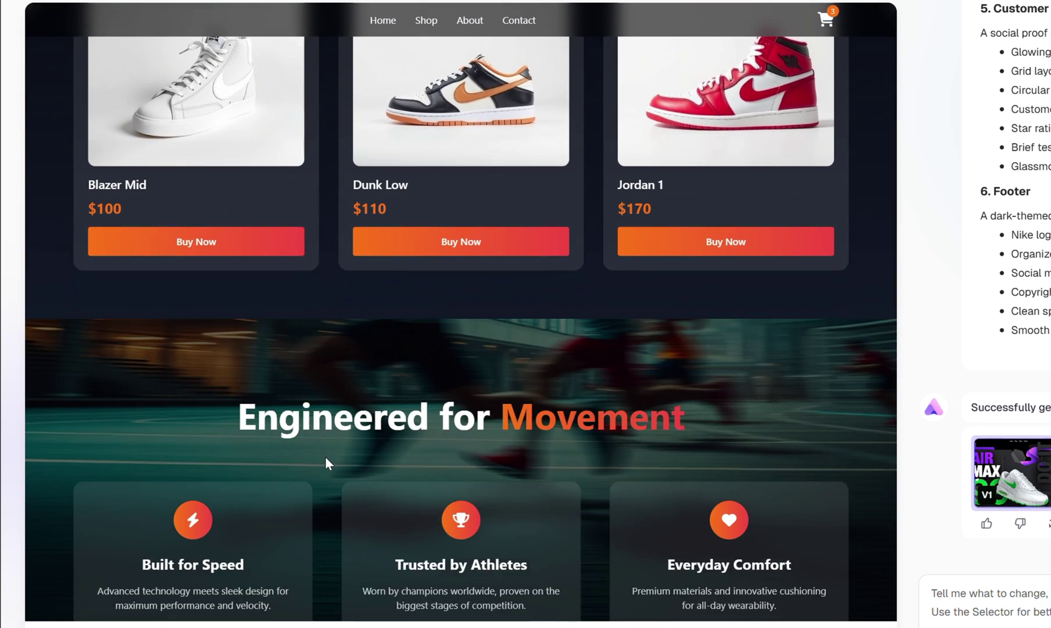
scroll(326, 457, down, 3)
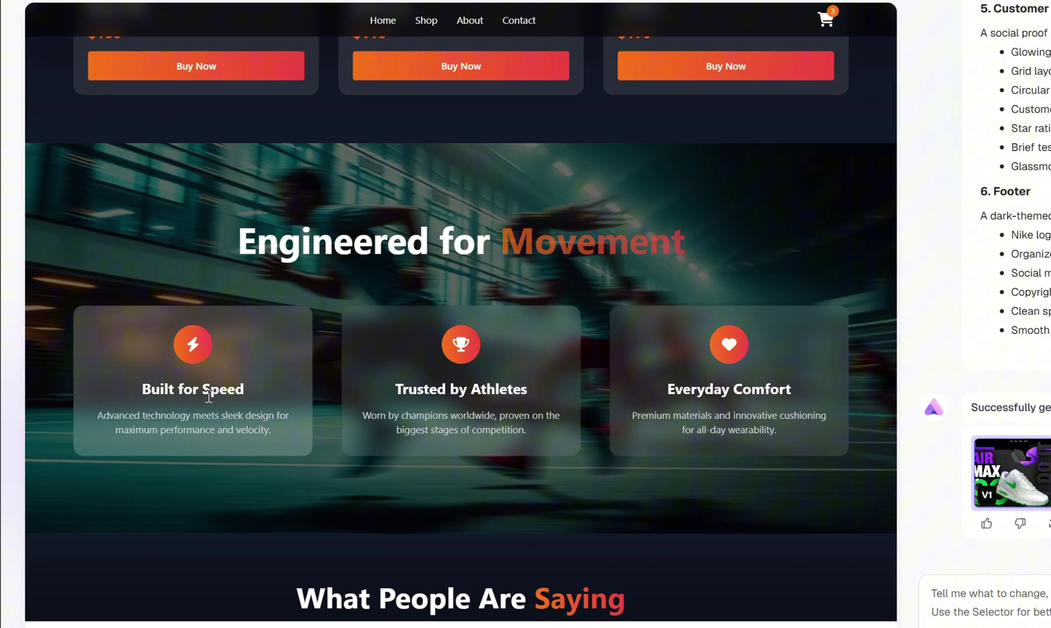
scroll(769, 424, down, 7)
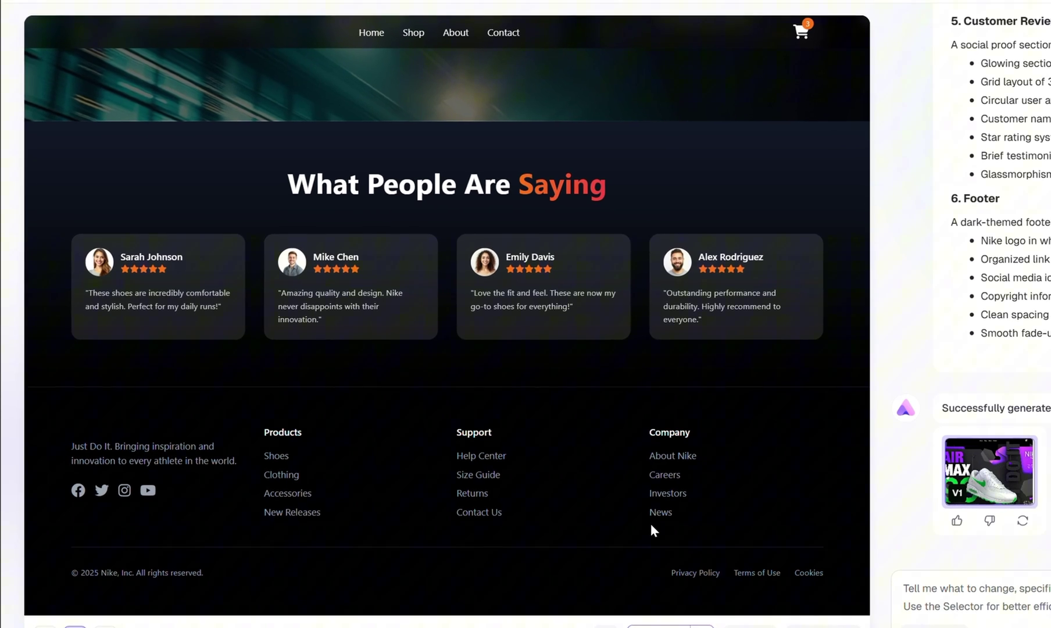
scroll(599, 516, up, 20)
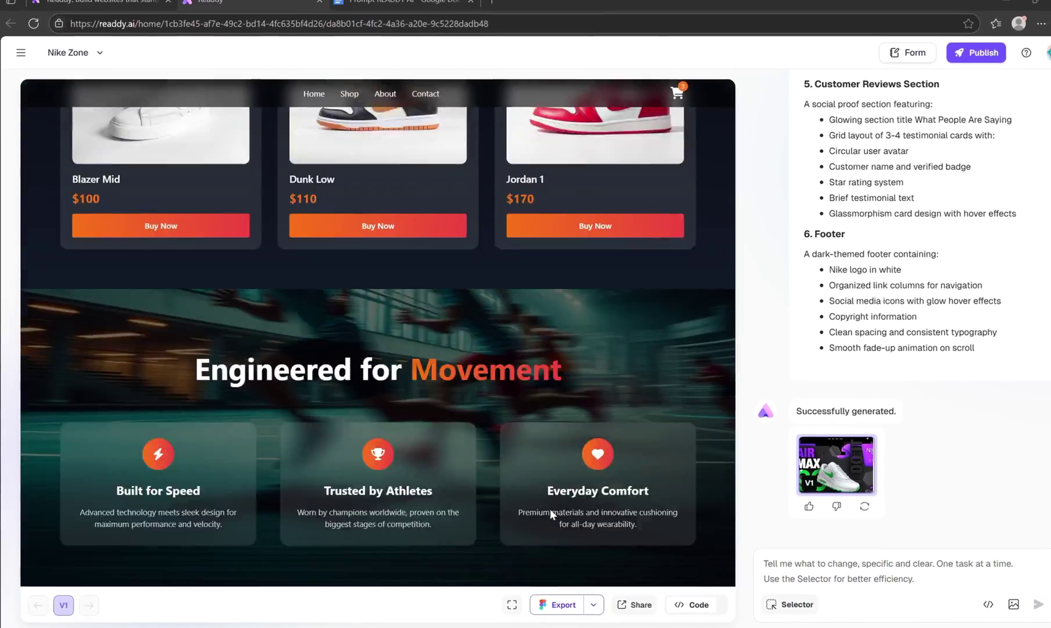
scroll(536, 512, up, 1)
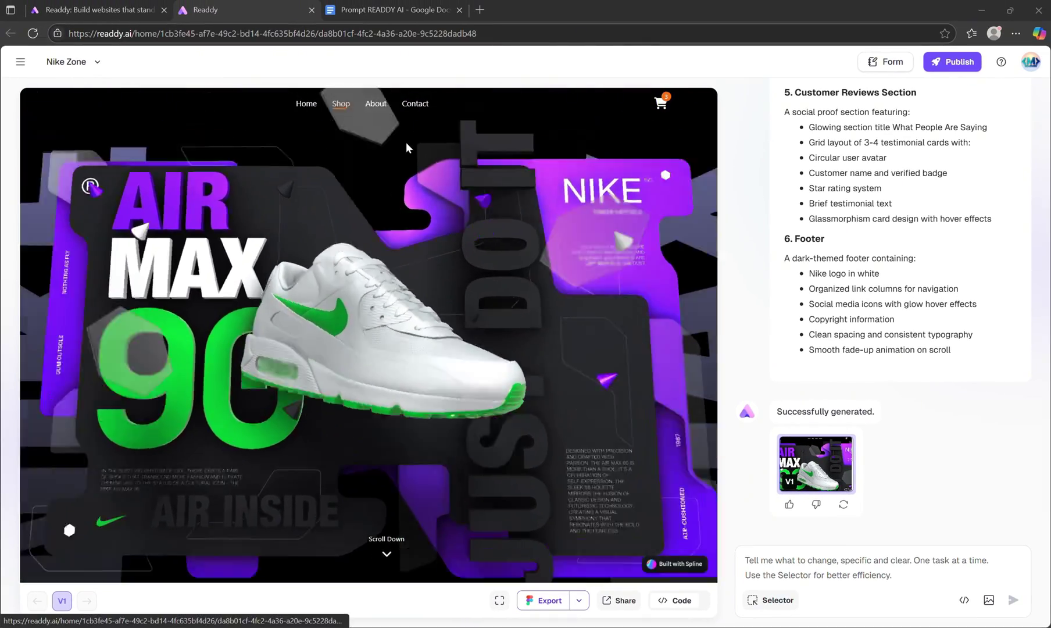
scroll(539, 294, down, 2)
scroll(538, 294, down, 4)
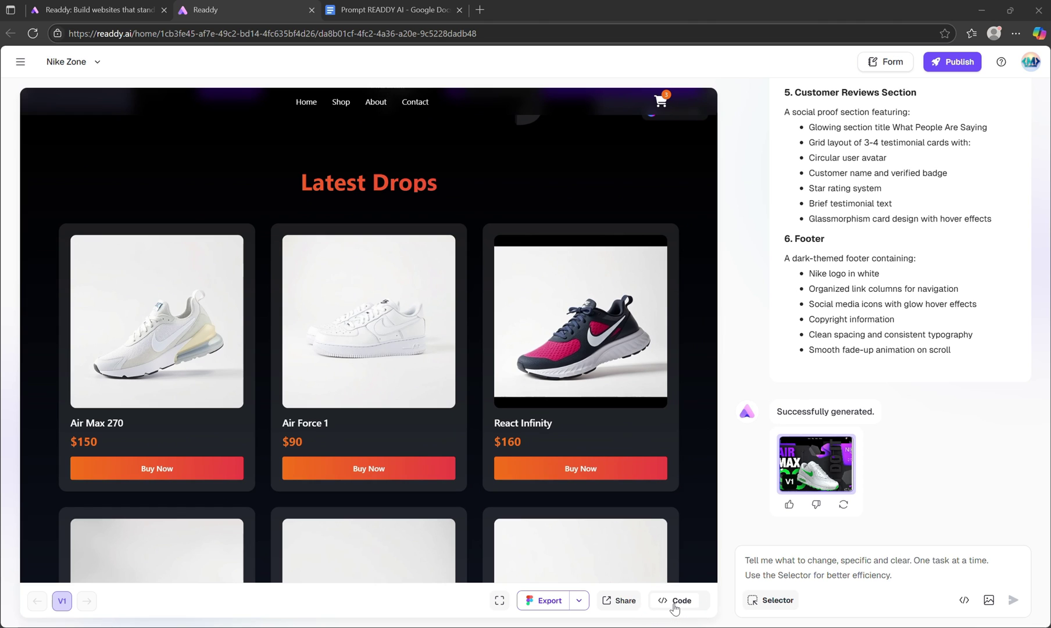
click(675, 605)
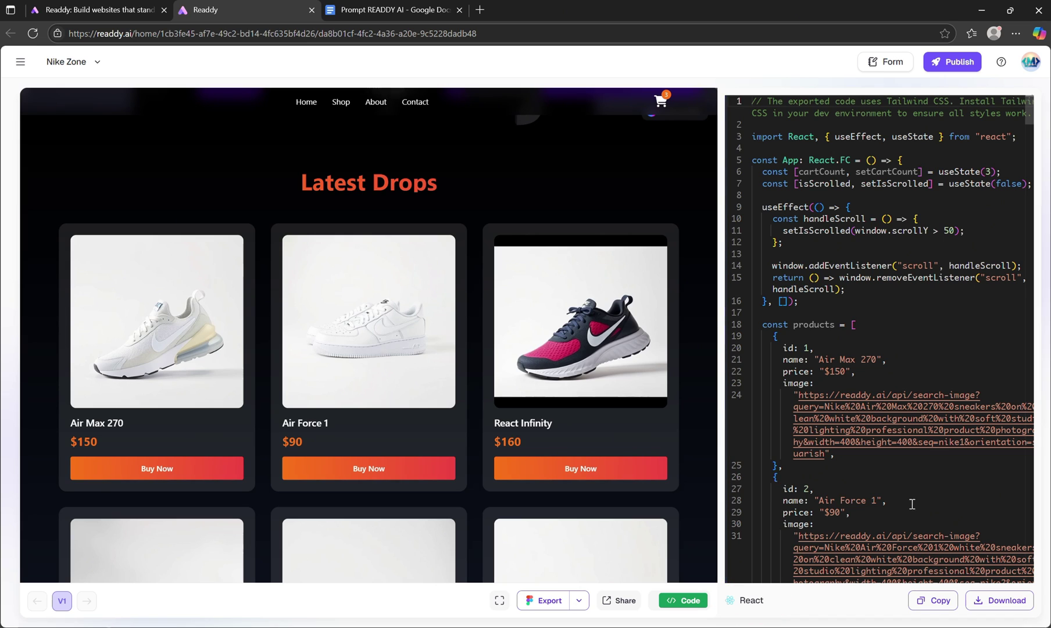
click(936, 608)
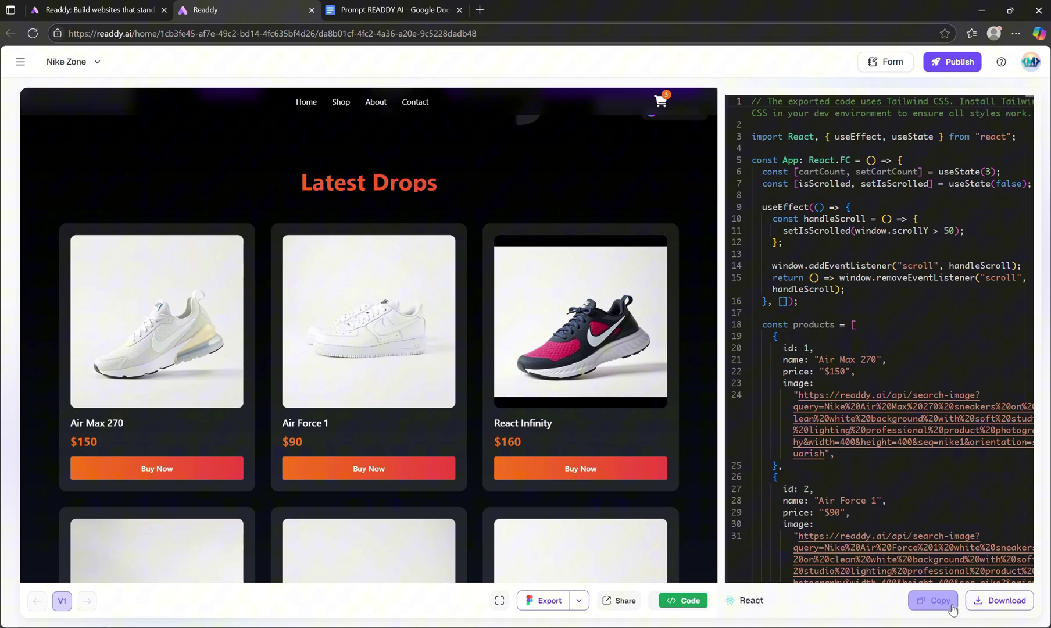
click(999, 606)
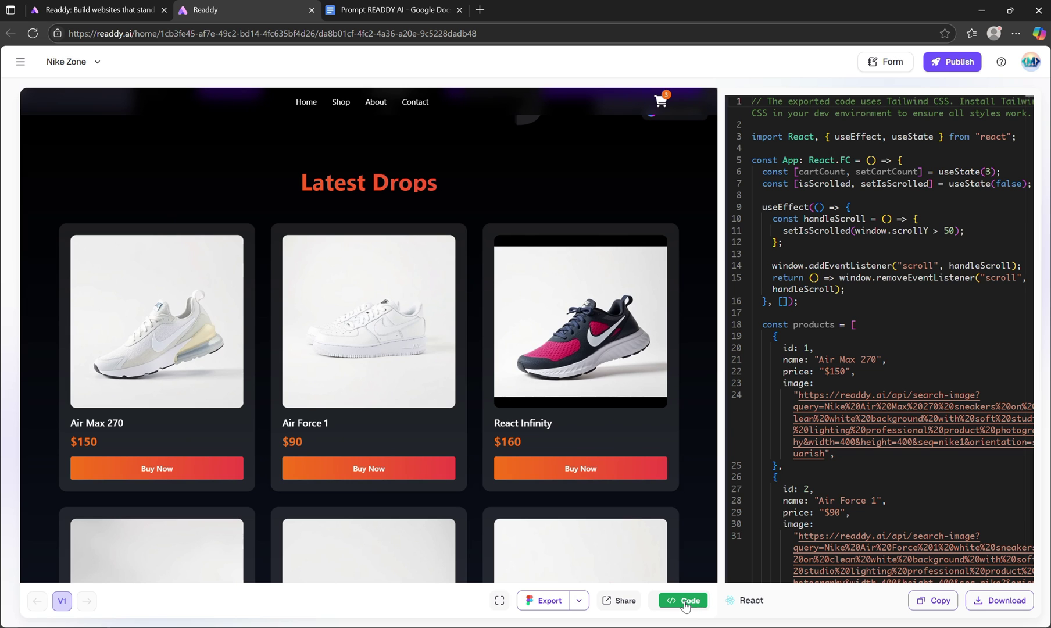
click(685, 601)
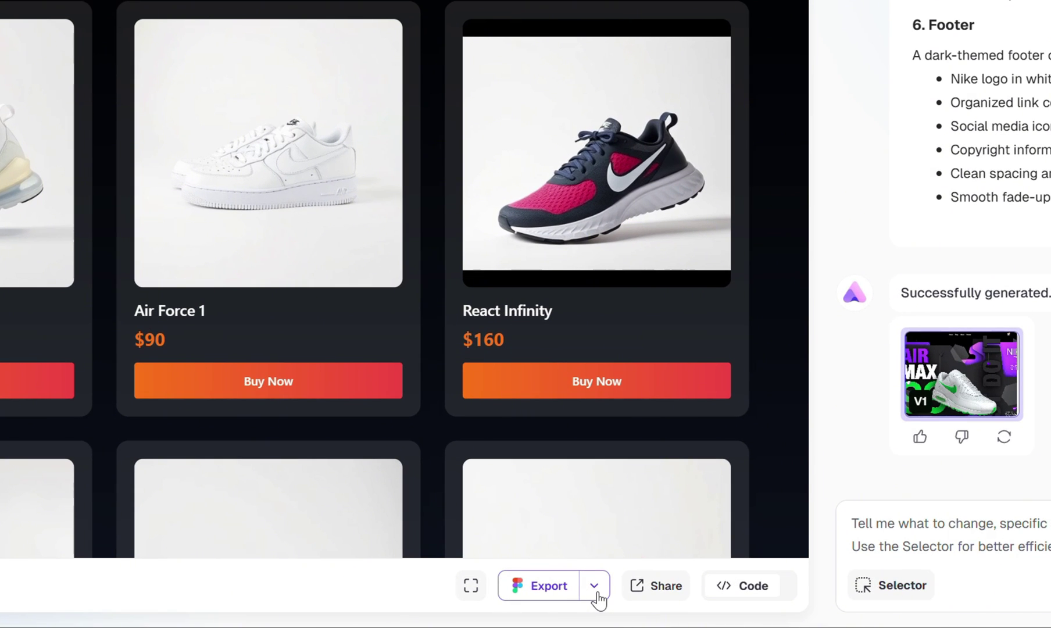
click(595, 588)
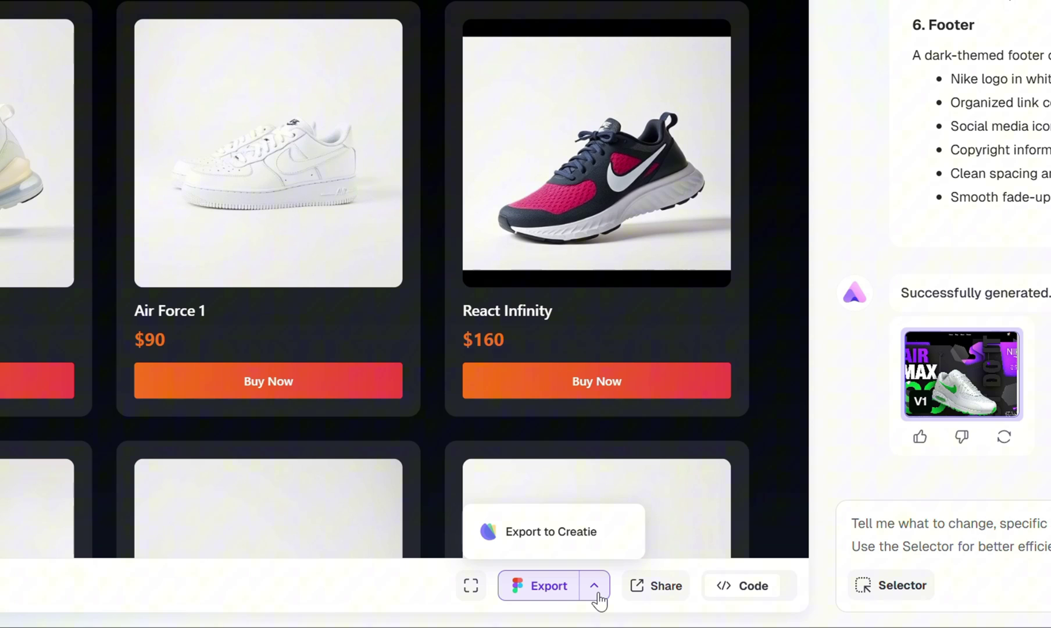
click(594, 585)
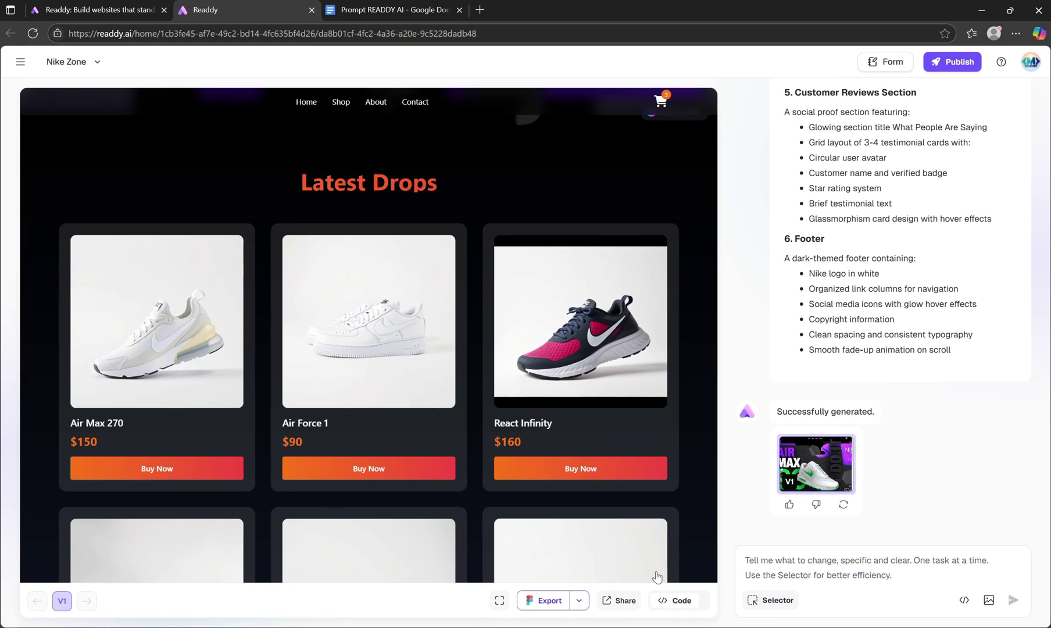
Select the React Infinity product image with the Selector and bring up its image options
click(878, 564)
scroll(816, 538, up, 1)
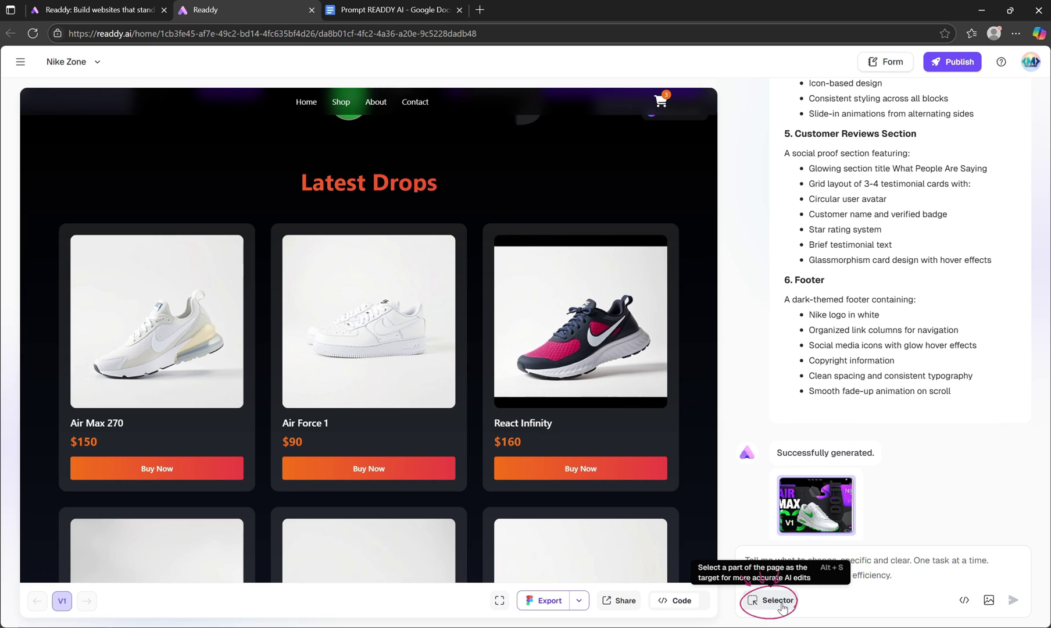
click(782, 605)
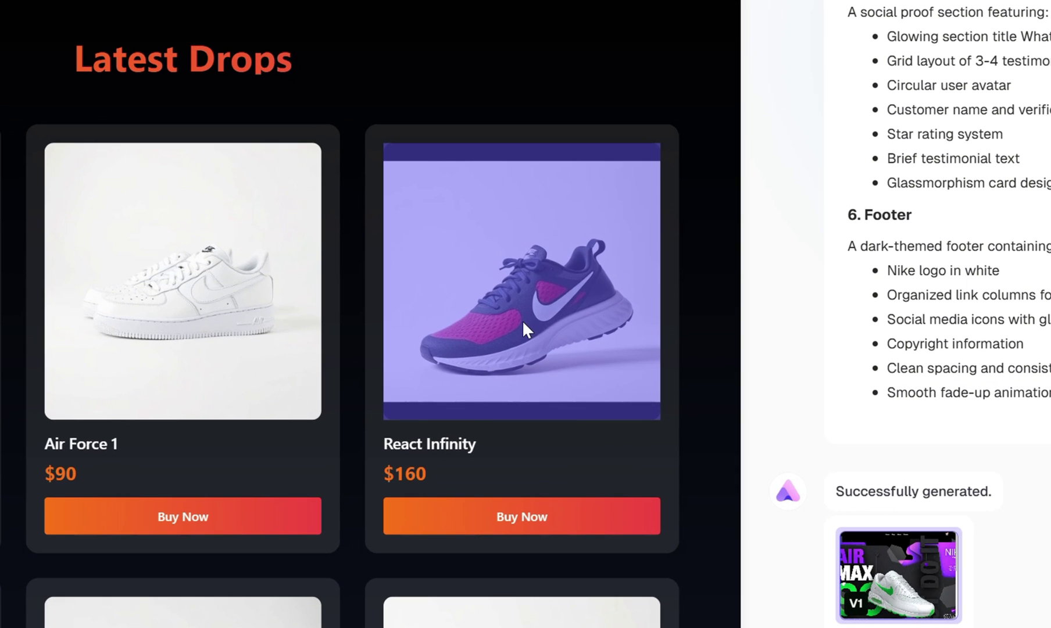
click(524, 323)
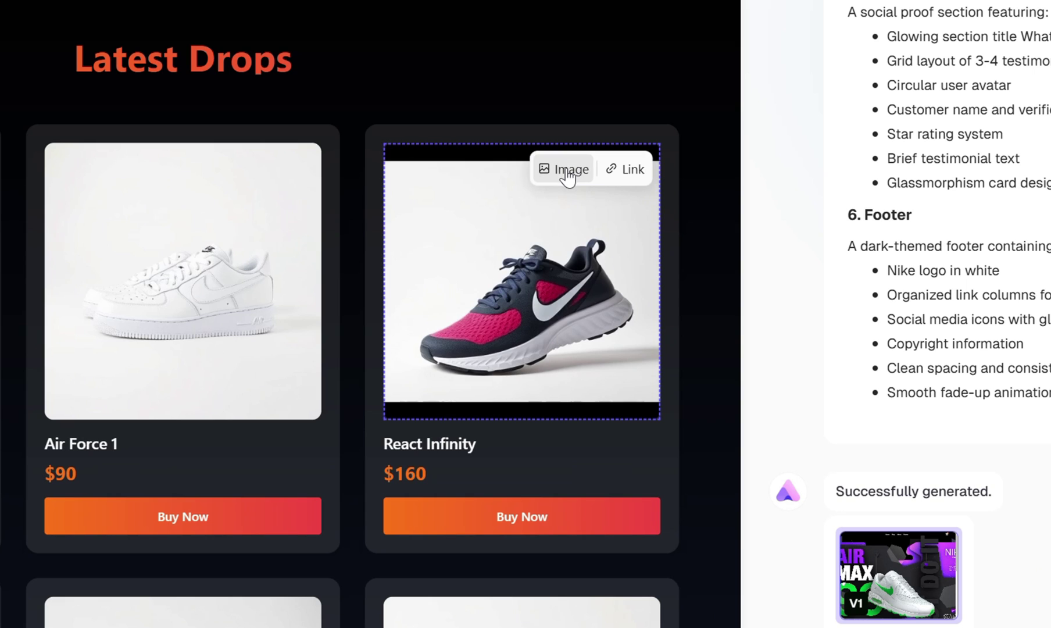
click(568, 174)
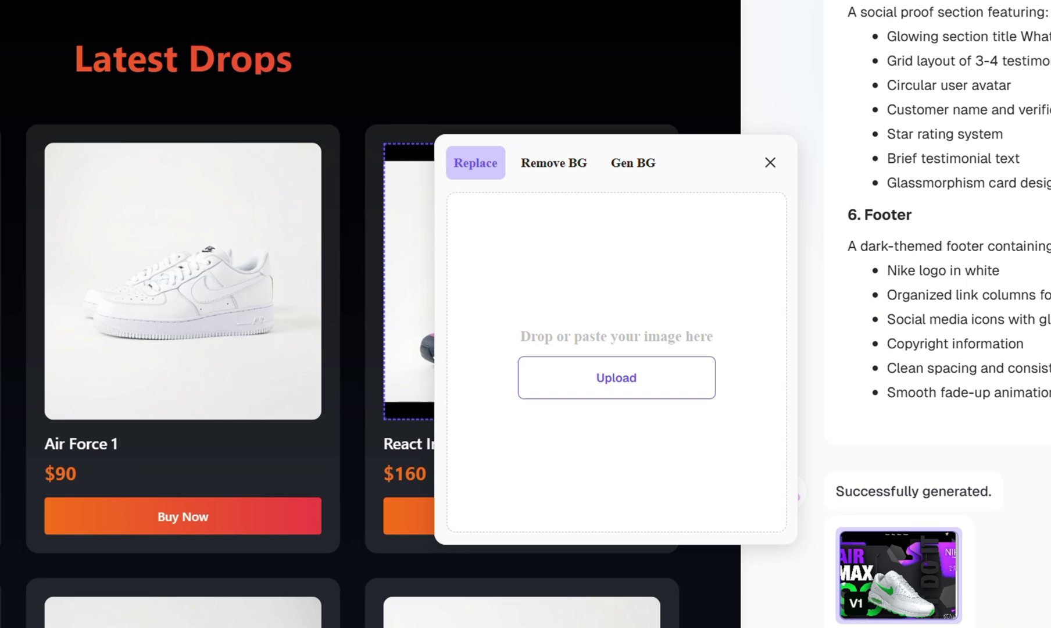
Upload the dark blue high-top sneaker image from Downloads and apply it to the React Infinity card
key(alt+Tab)
drag(622, 206, 978, 436)
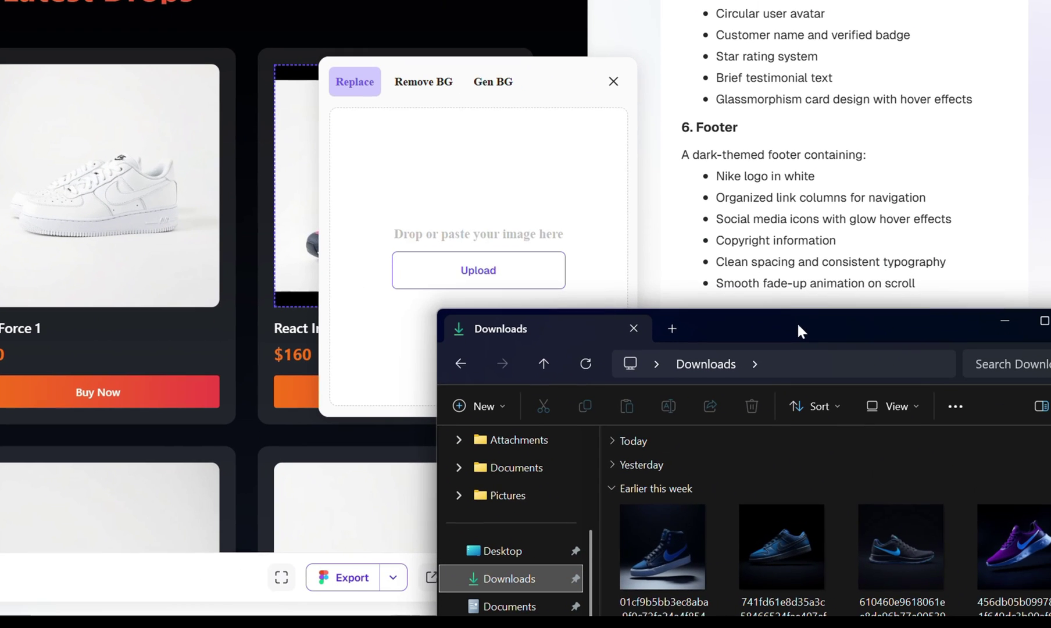
drag(676, 540, 462, 167)
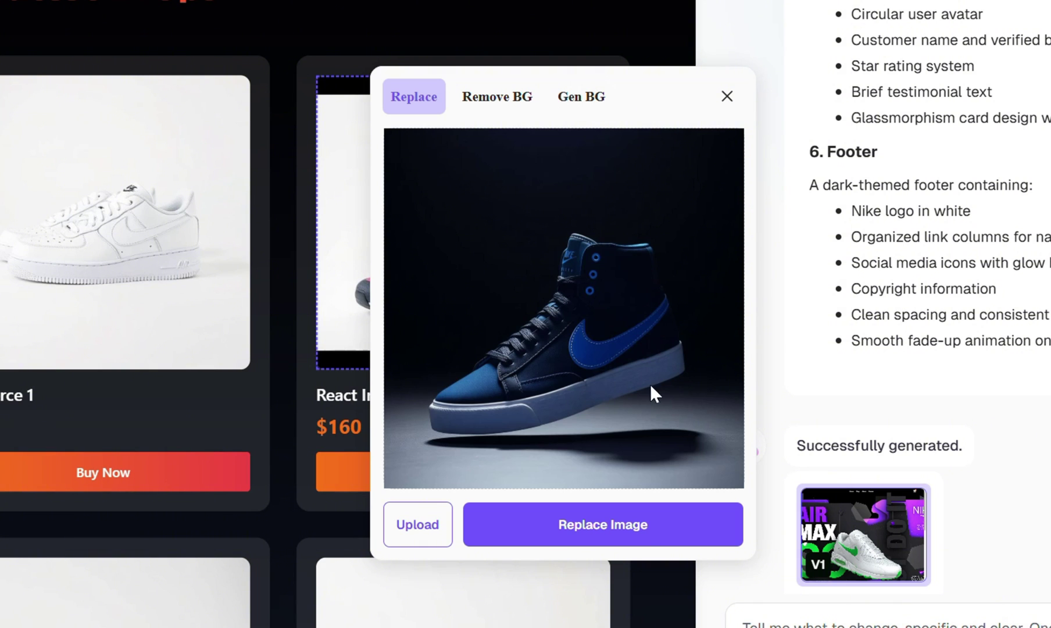
click(558, 535)
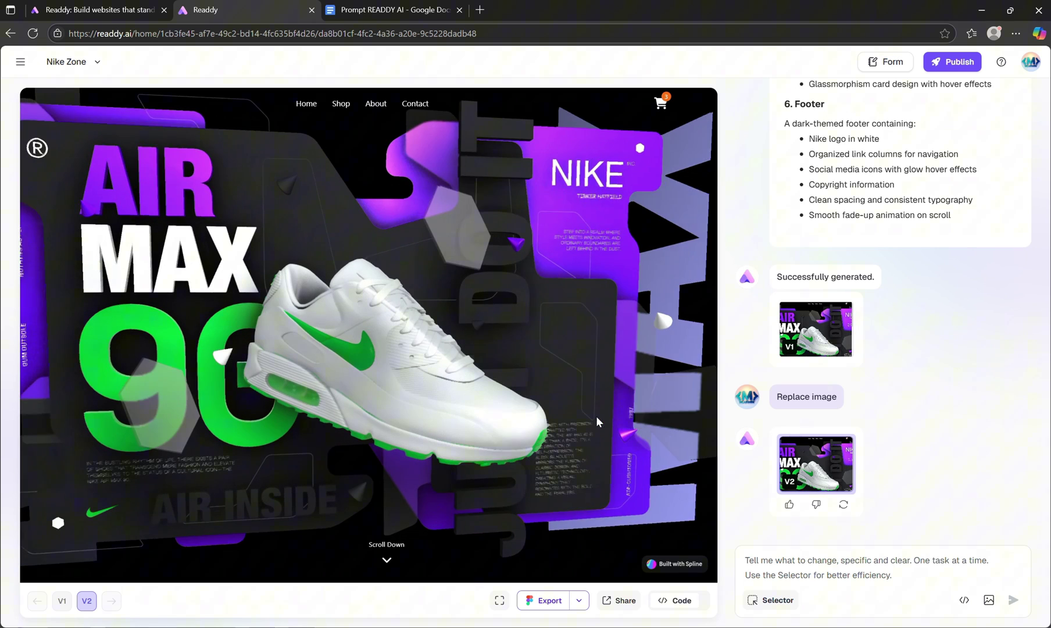
scroll(594, 417, down, 8)
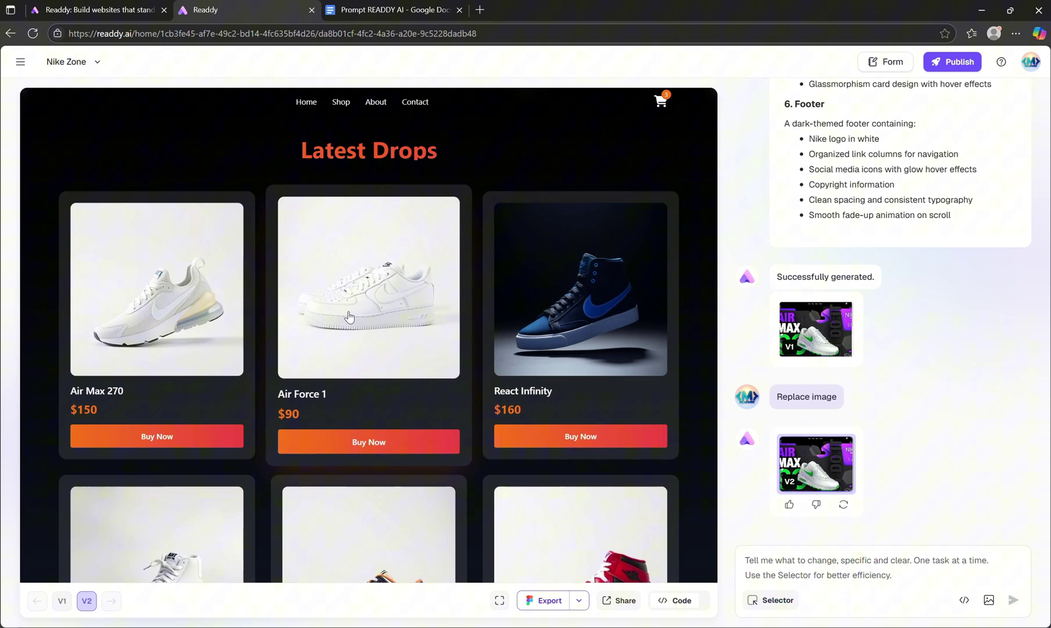
scroll(564, 354, down, 1)
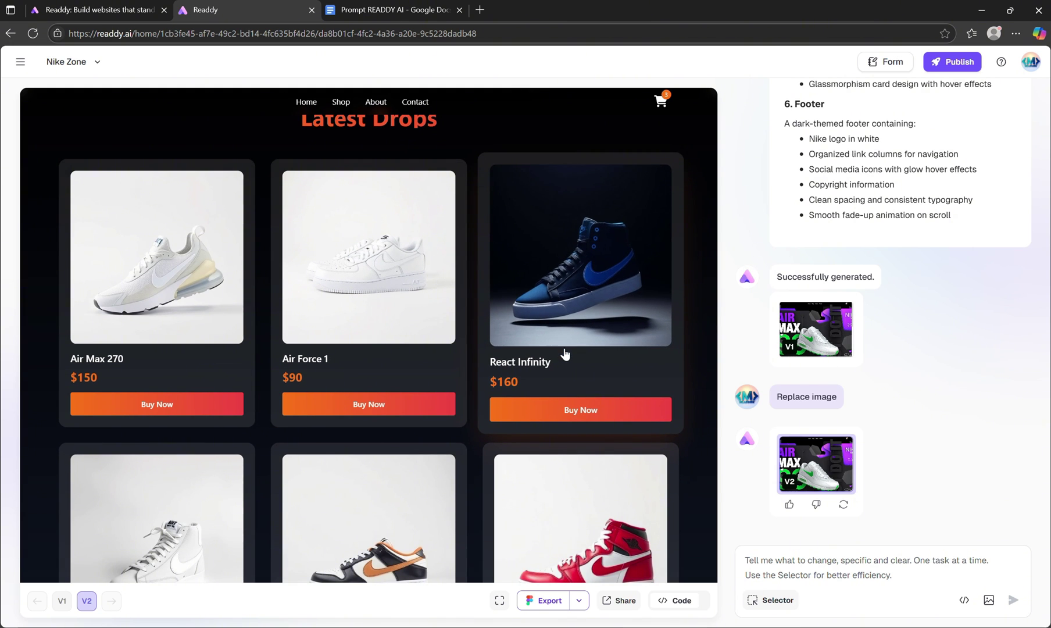
scroll(487, 371, down, 1)
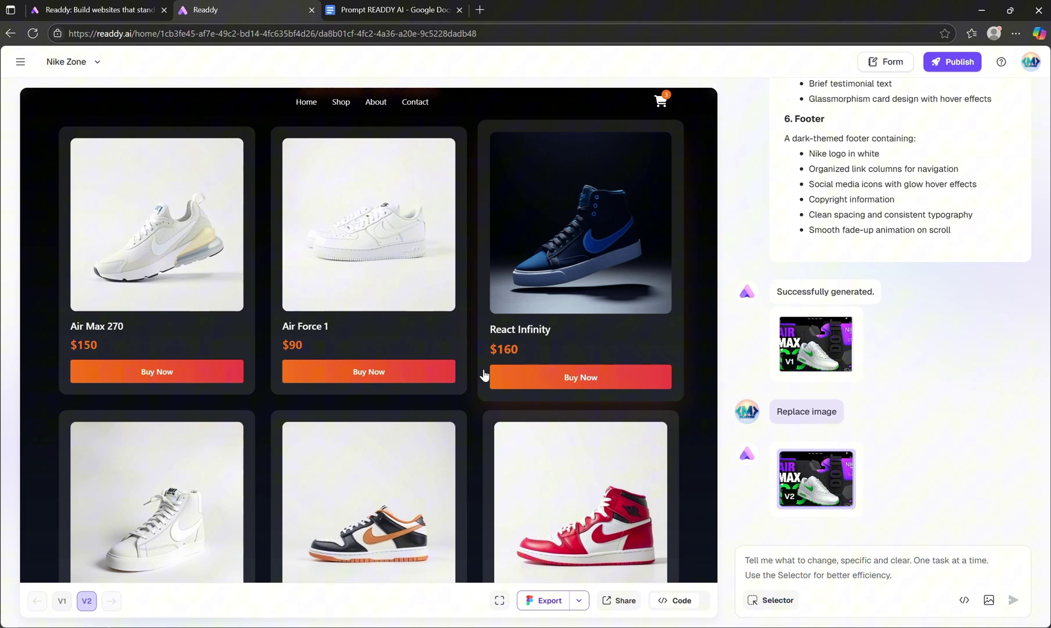
scroll(487, 382, down, 3)
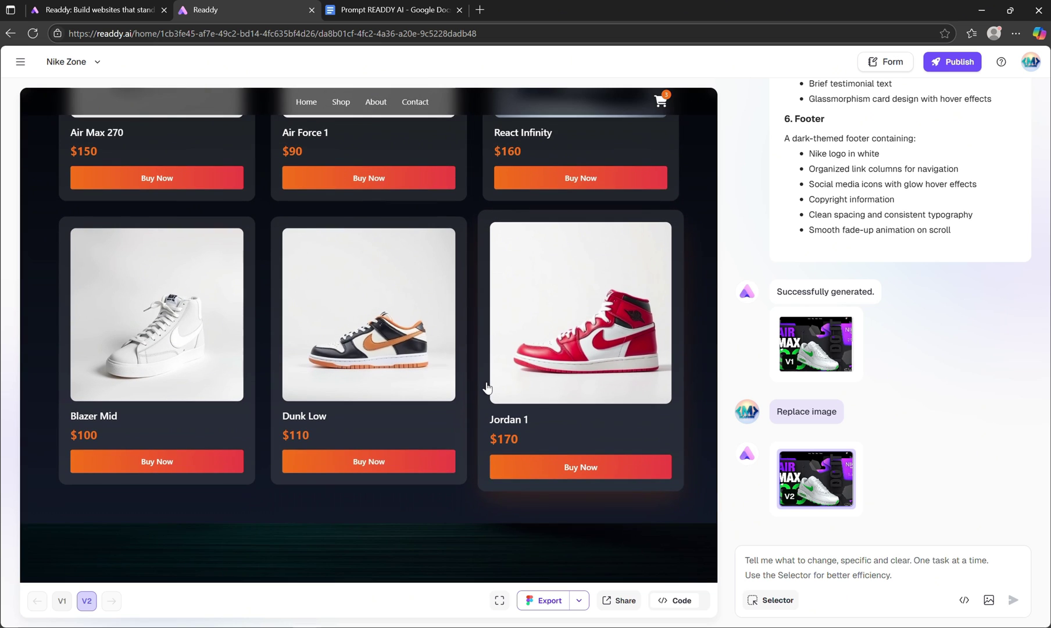
scroll(487, 388, up, 2)
scroll(487, 387, up, 1)
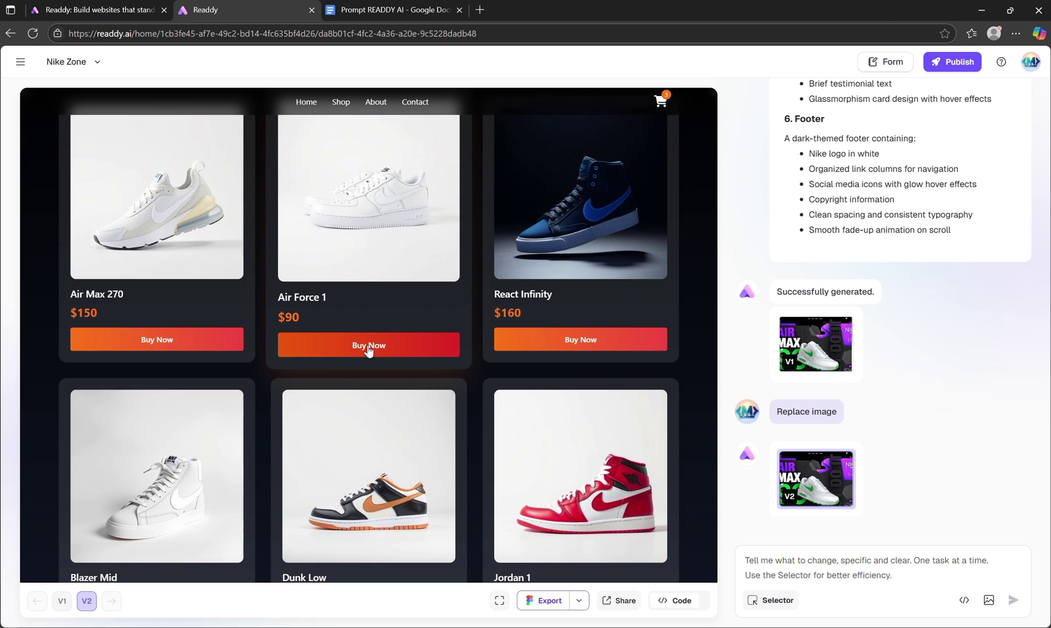
Link the Air Force 1 Buy Now button to a new product detail page and review its eight-section plan
click(368, 347)
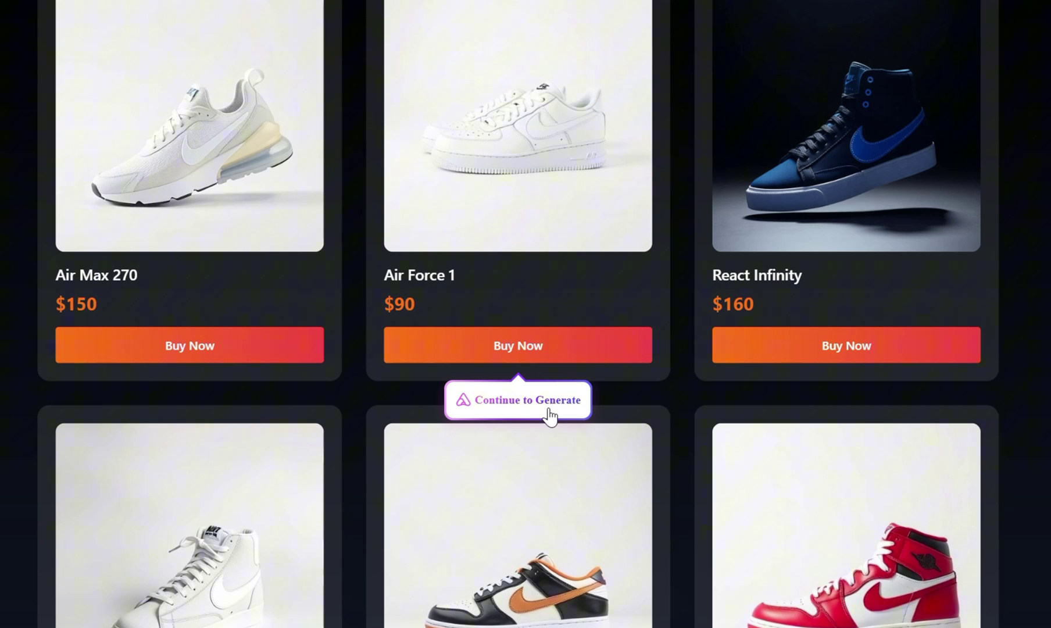
click(549, 417)
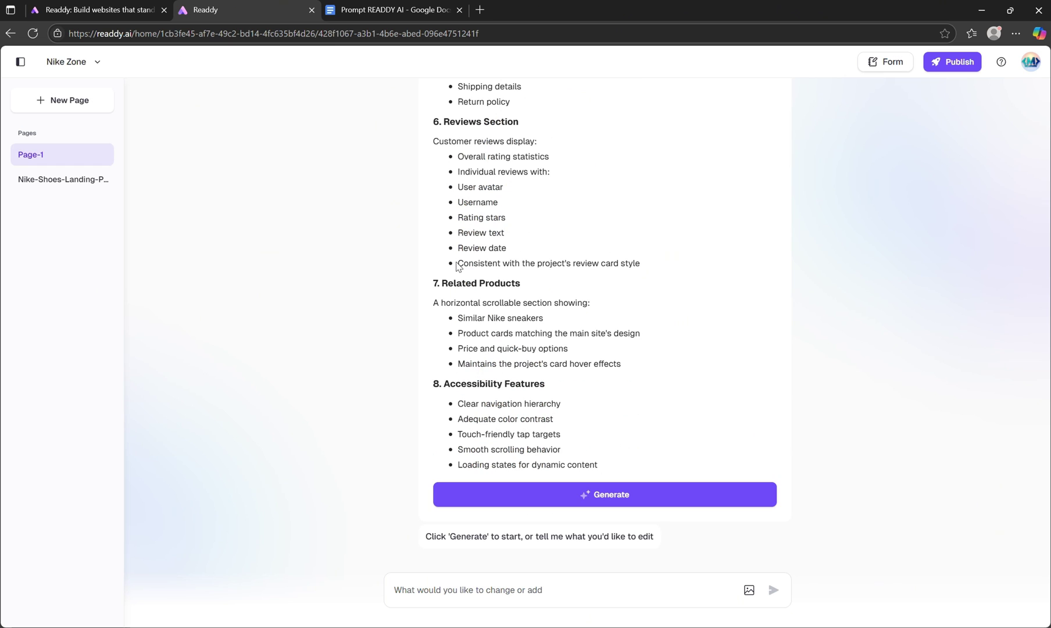
scroll(656, 323, up, 10)
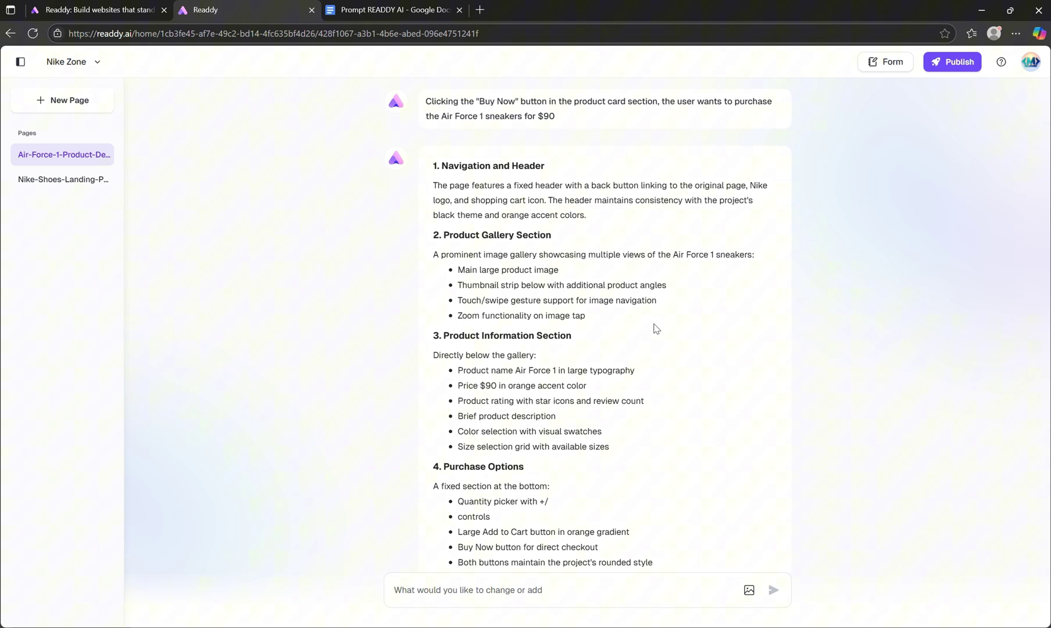
scroll(655, 328, down, 3)
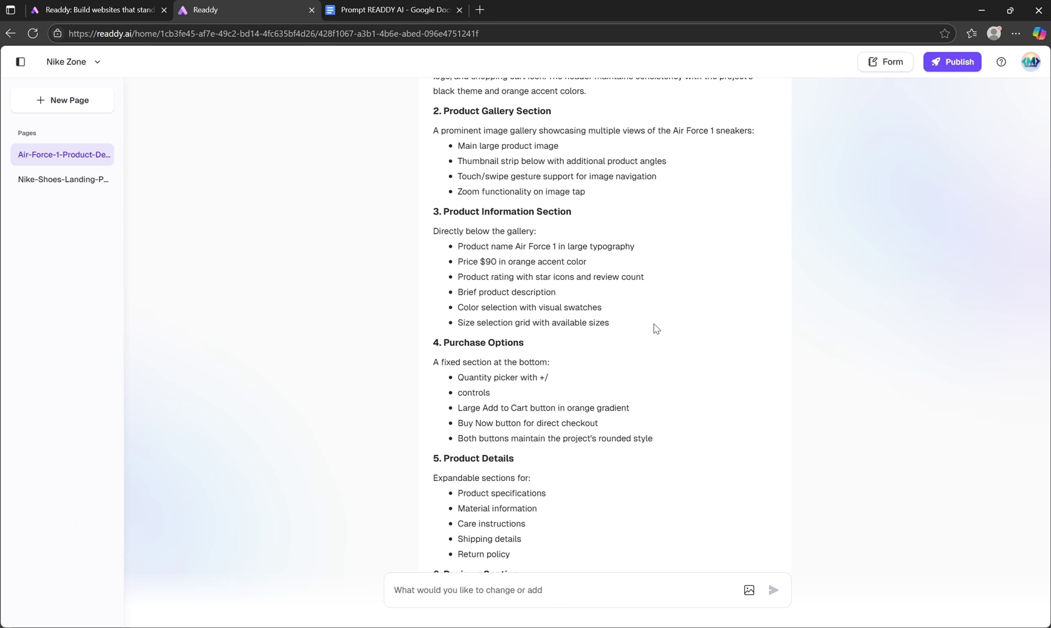
scroll(655, 328, down, 10)
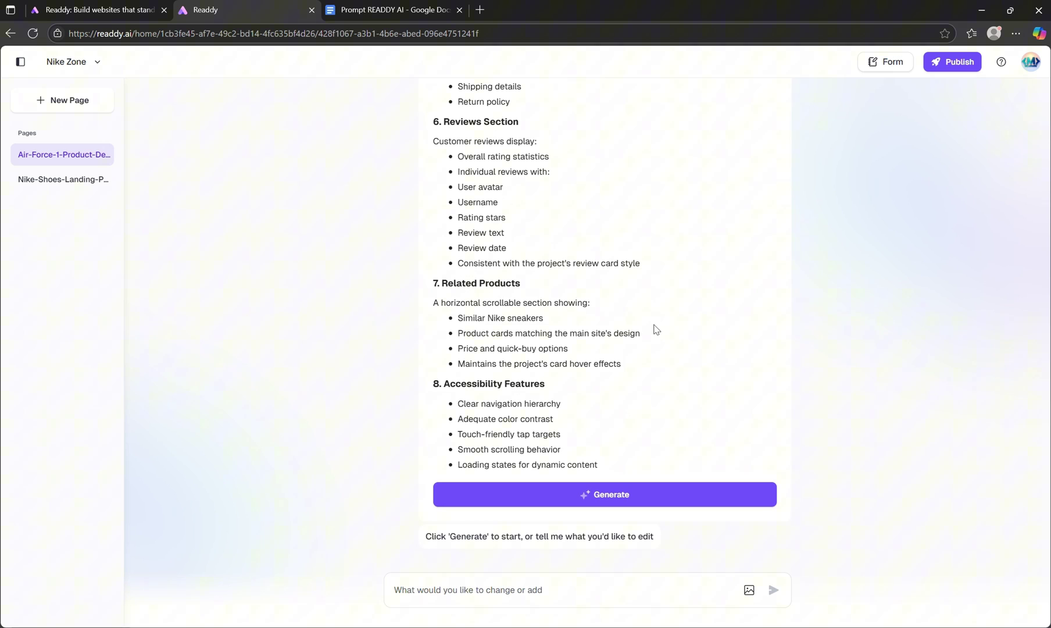
scroll(623, 497, up, 1)
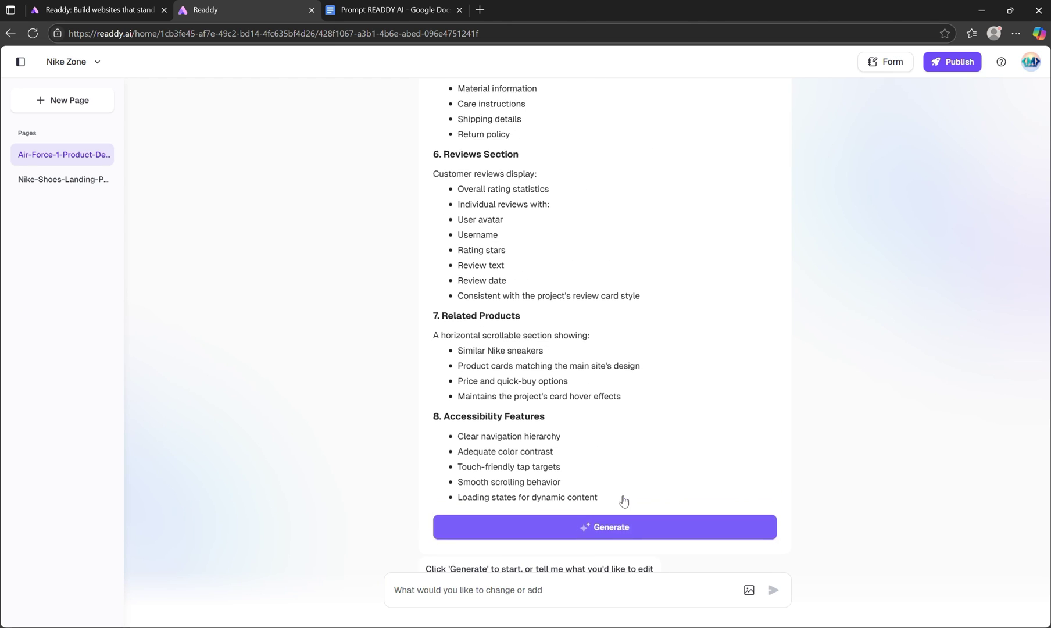
Generate the Air Force 1 detail page, then try the Red colour and sole-view thumbnail
click(618, 535)
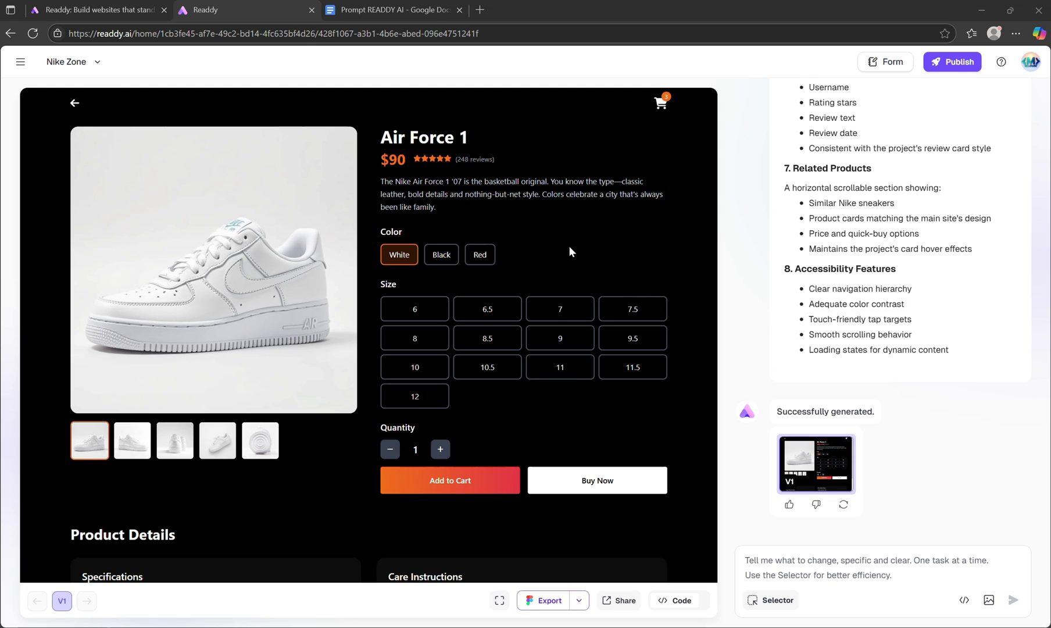
click(479, 254)
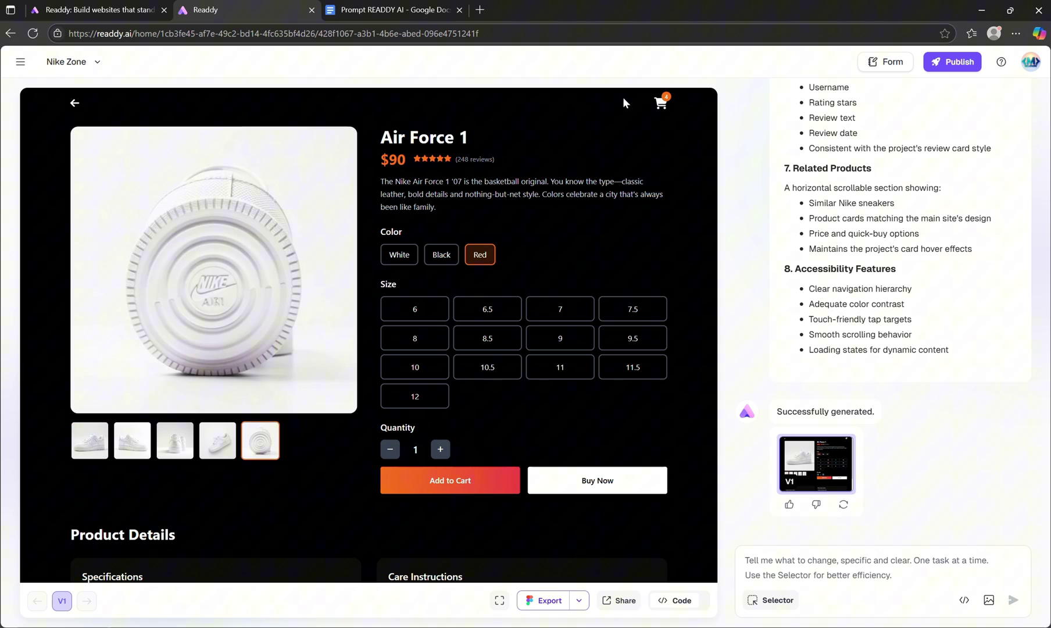
click(478, 478)
scroll(487, 442, down, 1)
scroll(487, 442, down, 2)
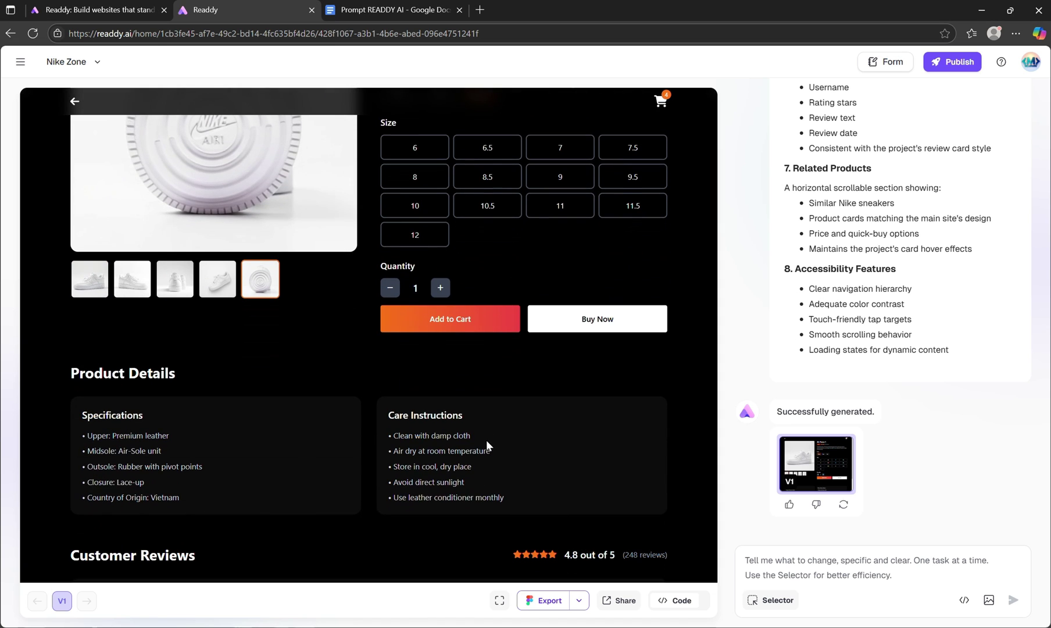
scroll(488, 480, down, 5)
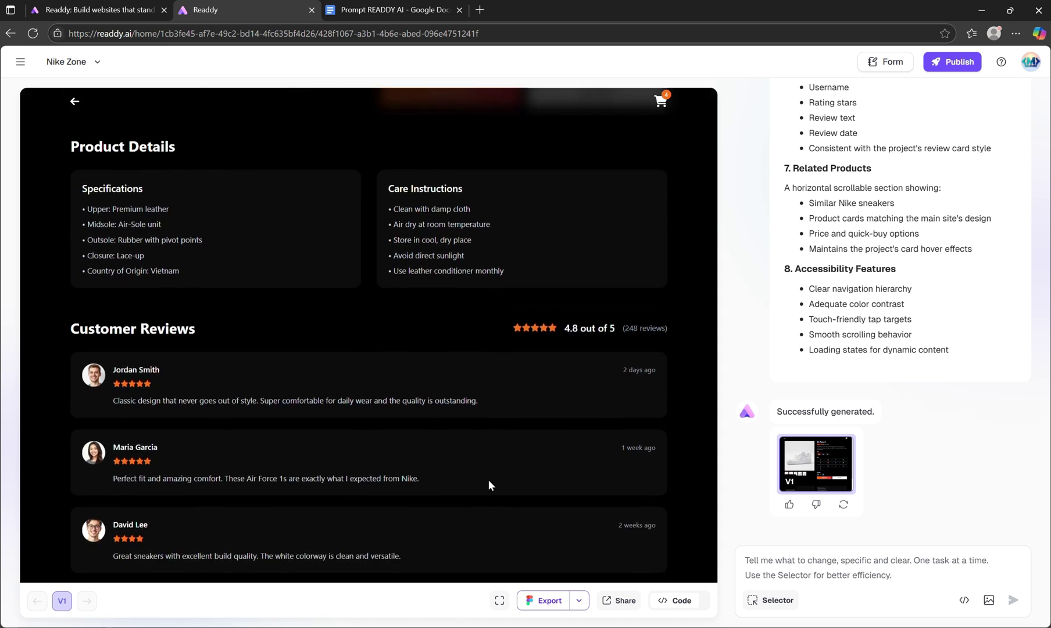
scroll(489, 479, down, 4)
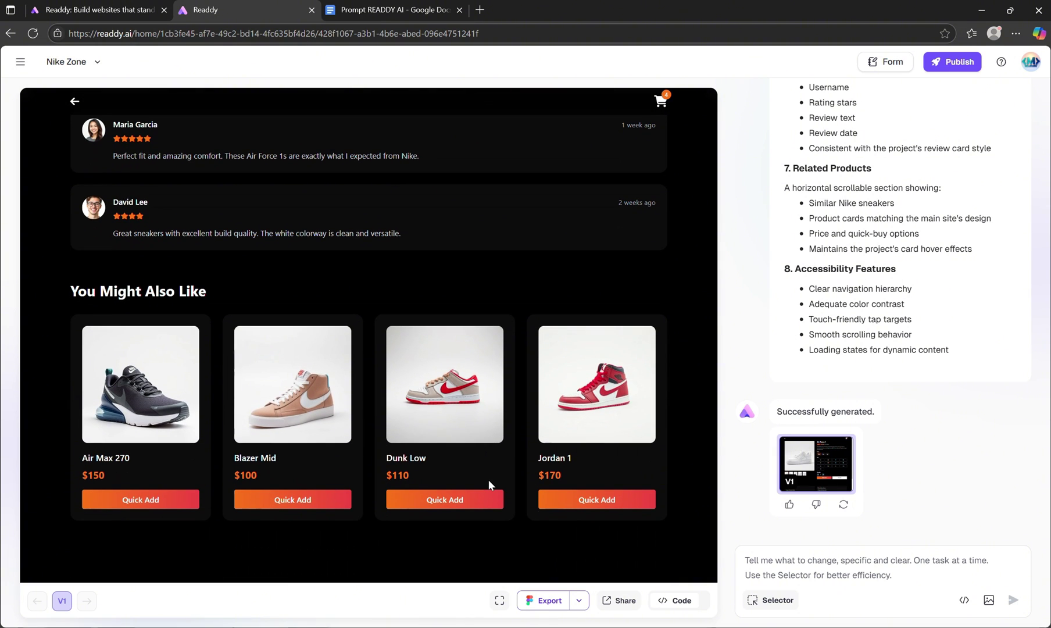
Check the You Might Also Like section, then reselect Red and the sole-view photo
drag(243, 300, 70, 293)
click(178, 261)
scroll(203, 309, up, 3)
scroll(236, 201, up, 10)
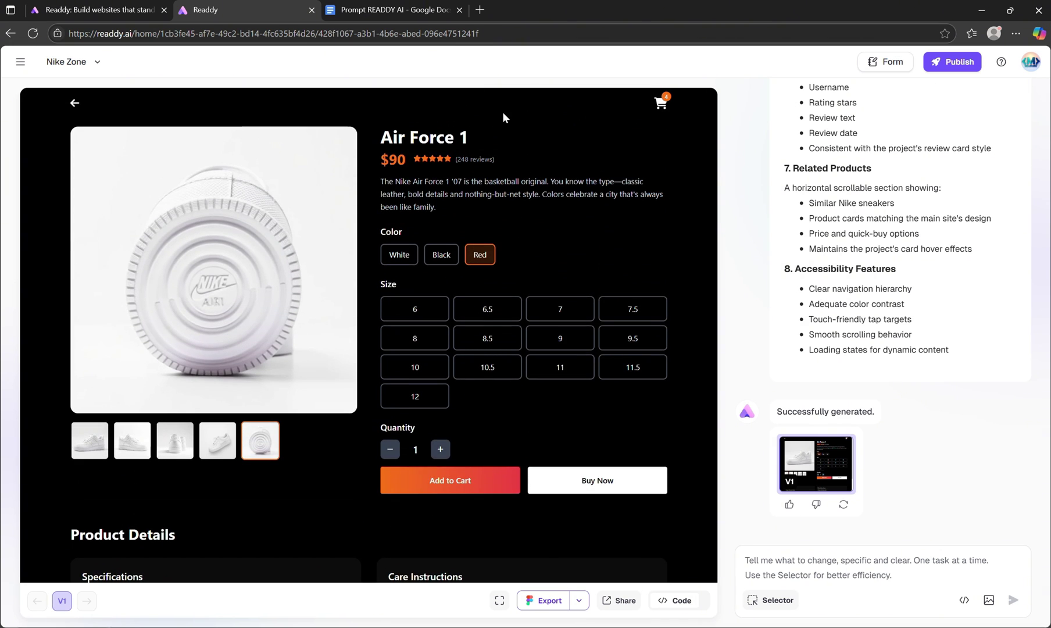
click(479, 254)
click(260, 440)
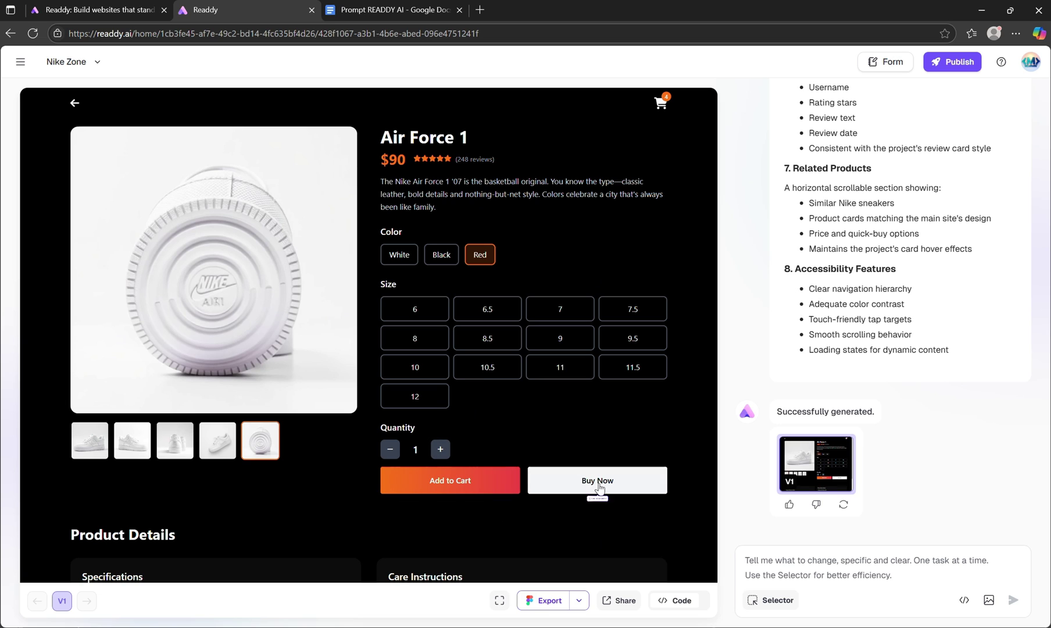
mouse_move(599, 490)
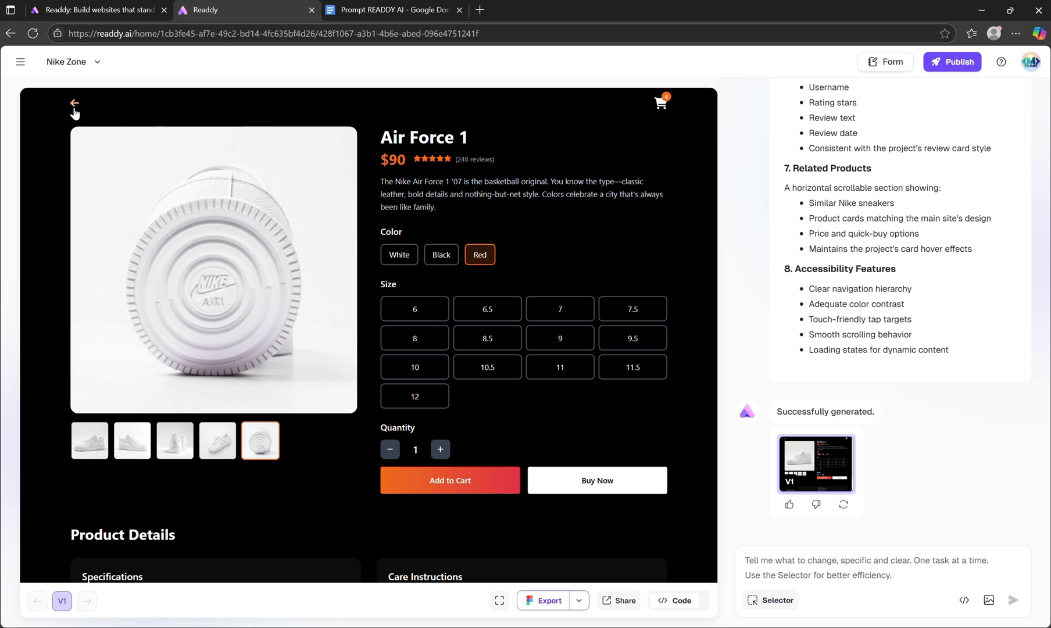
Switch back to the side-view photo and return to the Nike Zone home page
click(100, 447)
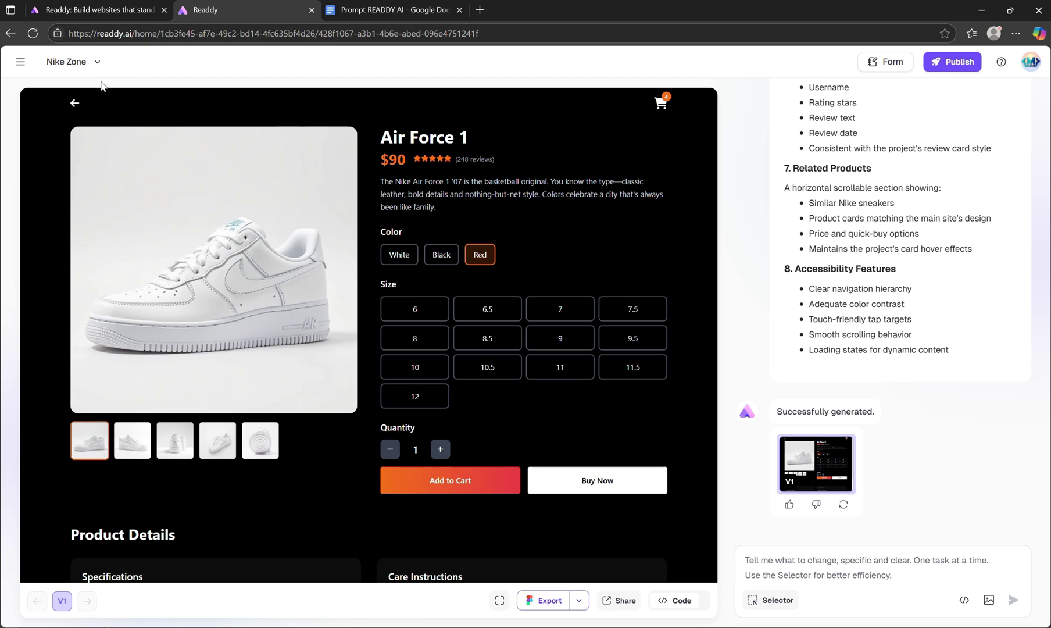
click(73, 105)
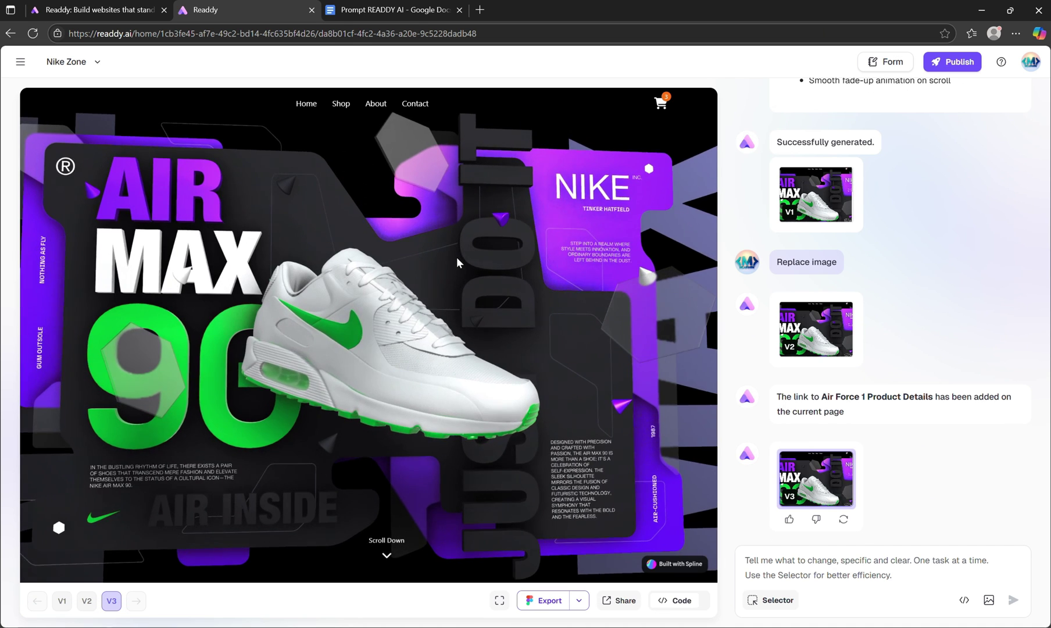
scroll(455, 279, down, 2)
scroll(453, 297, down, 6)
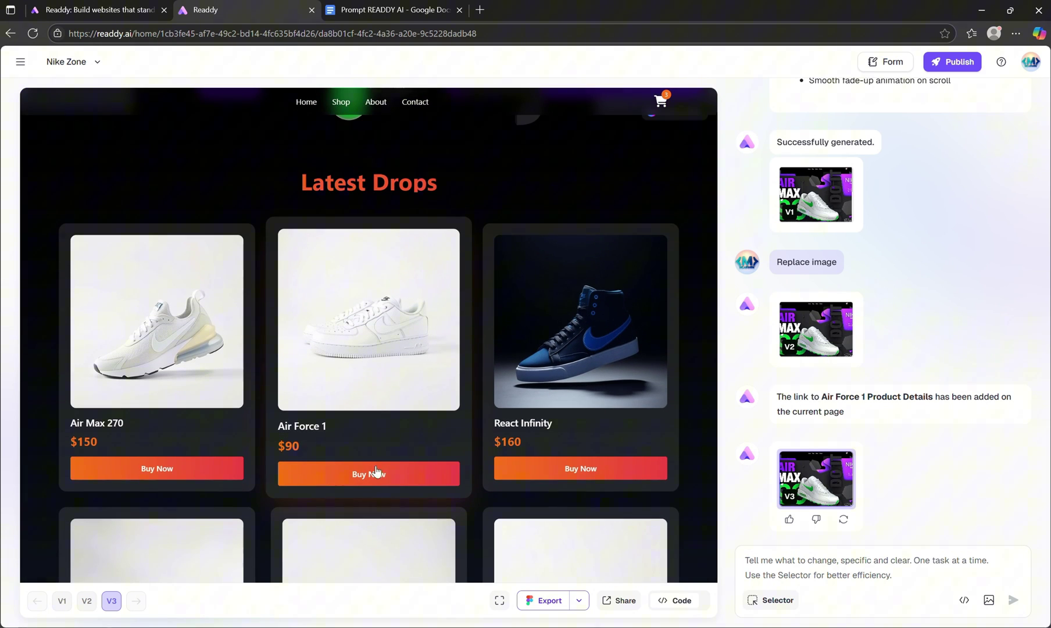
Reopen the Air Force 1 Product Details page from the home page, then go back home
click(368, 475)
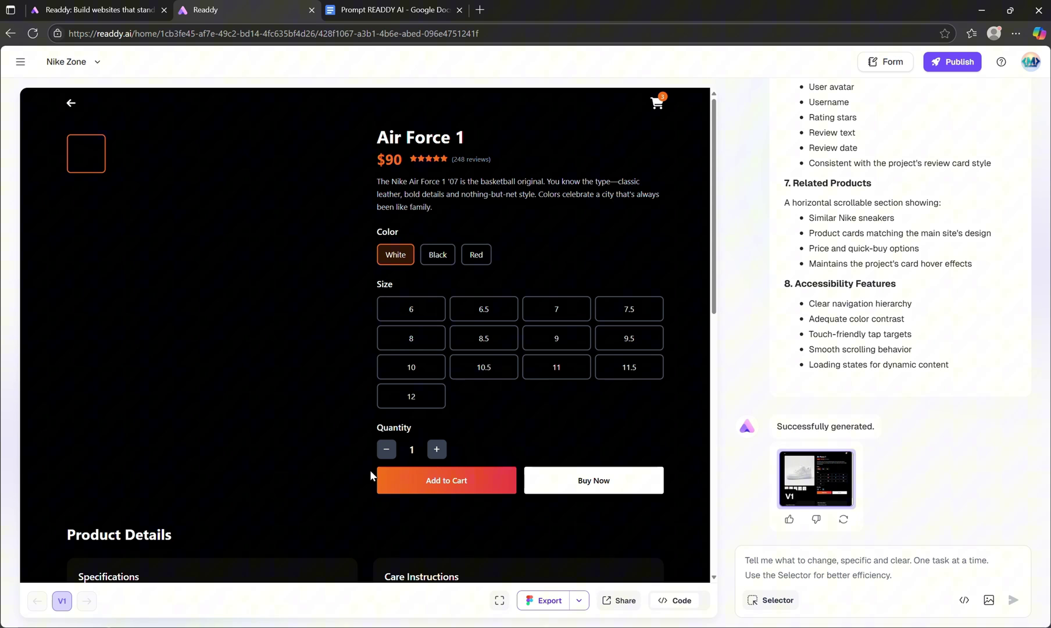
scroll(319, 404, down, 7)
scroll(320, 405, down, 3)
scroll(321, 410, up, 10)
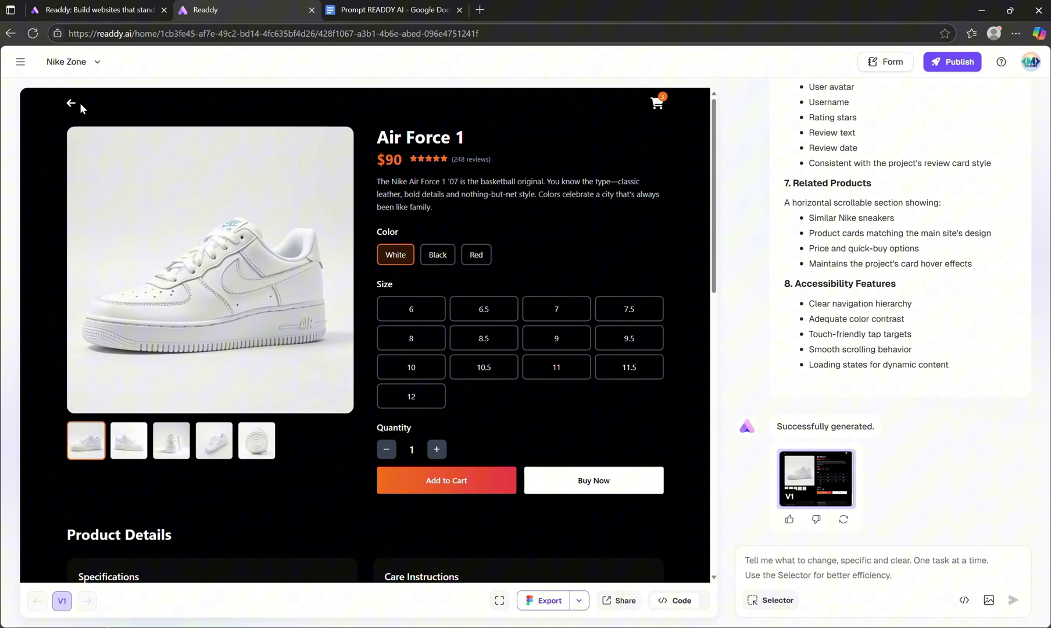
click(71, 107)
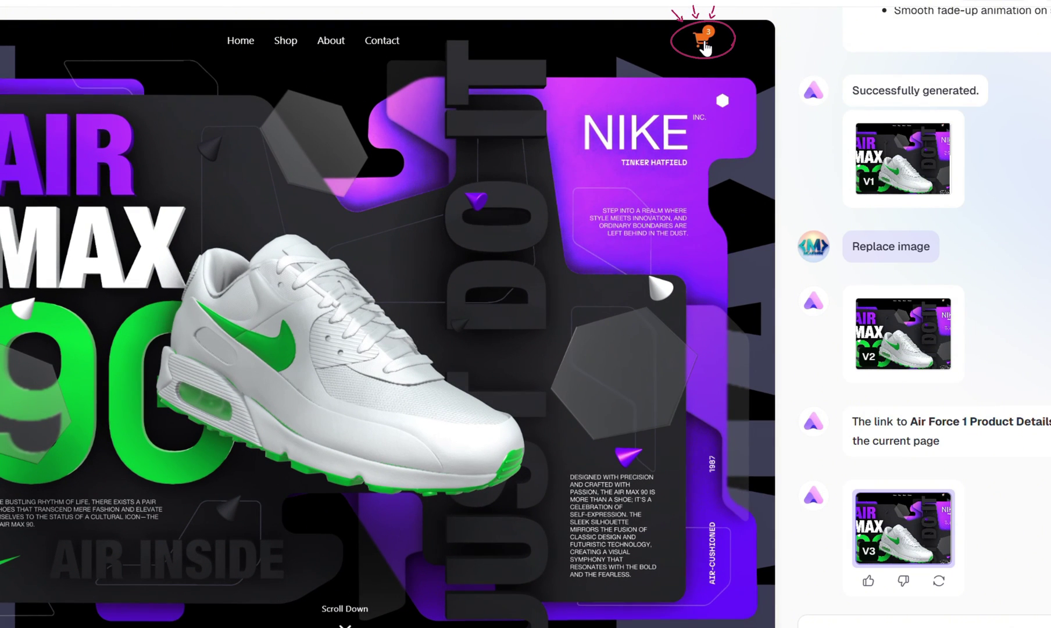
Generate a dropdown cart menu for the header's shopping cart icon
click(706, 46)
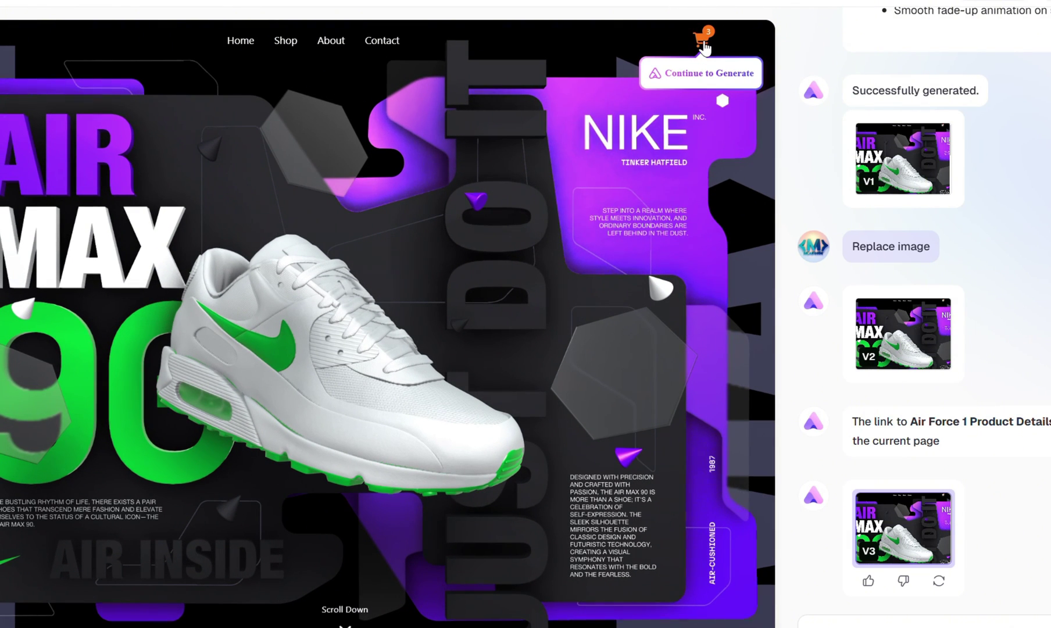
click(700, 76)
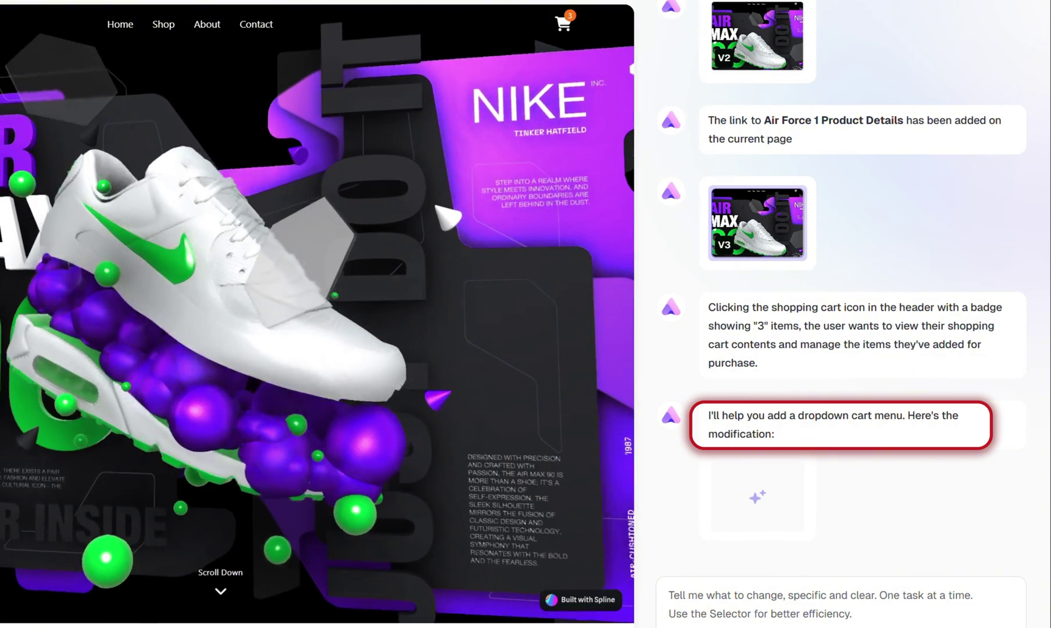
scroll(51, 169, down, 3)
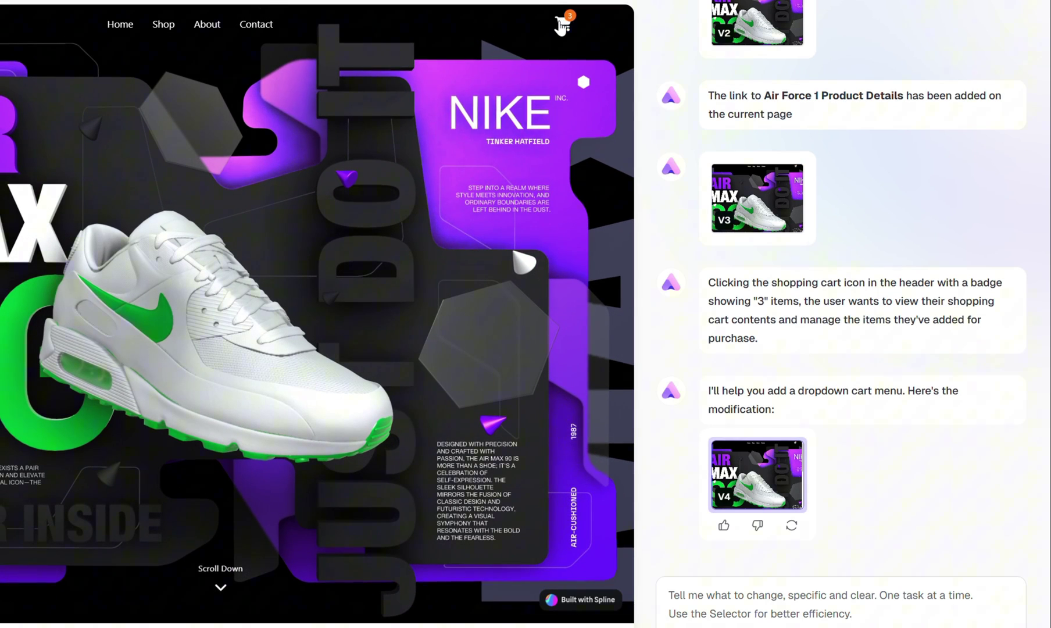
click(566, 36)
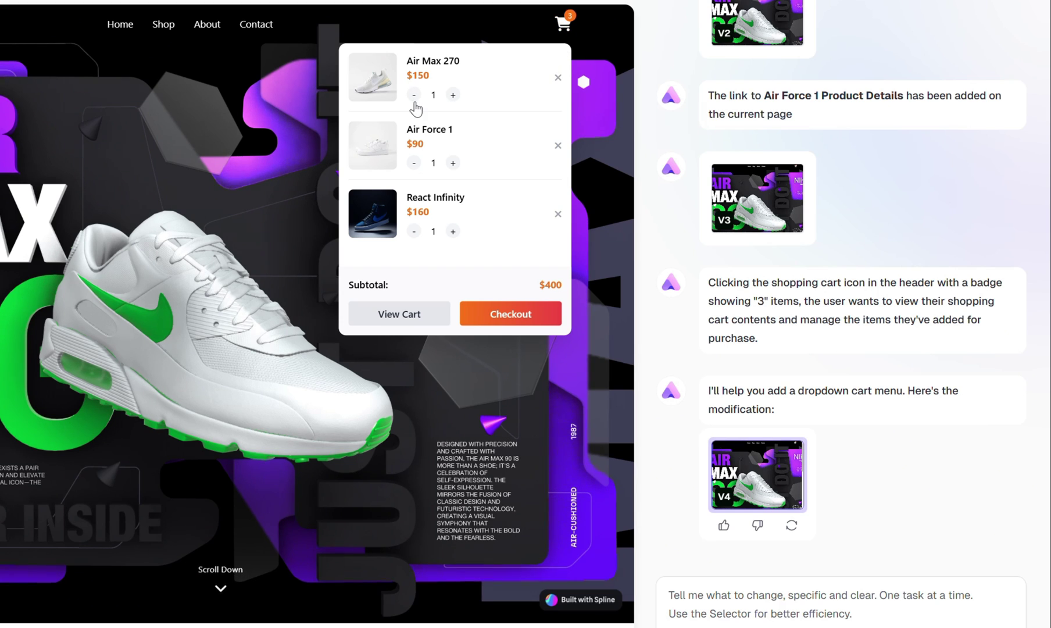
click(414, 98)
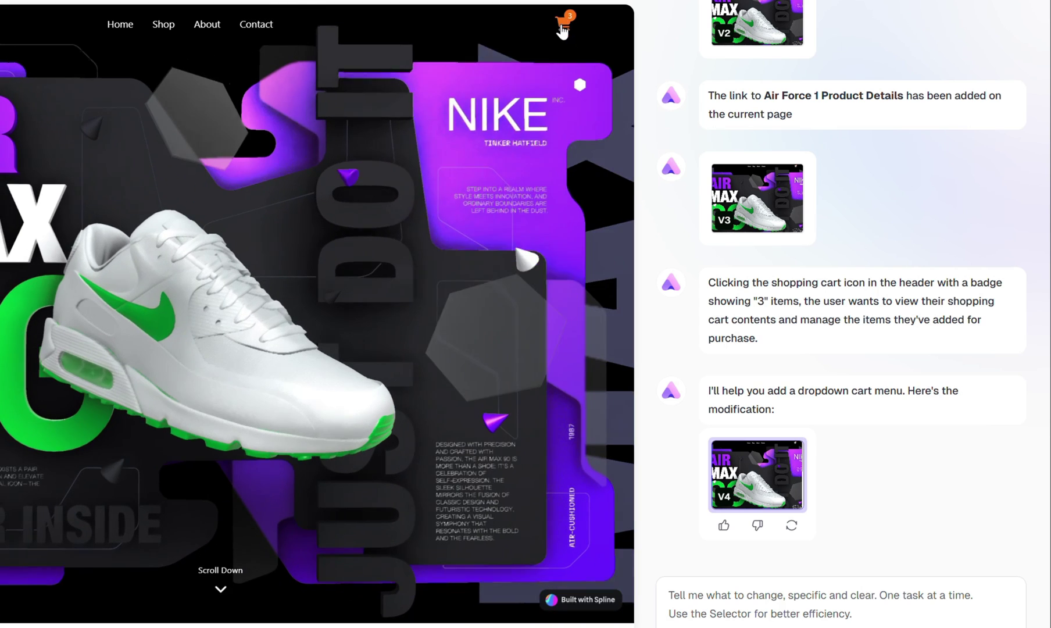
click(563, 23)
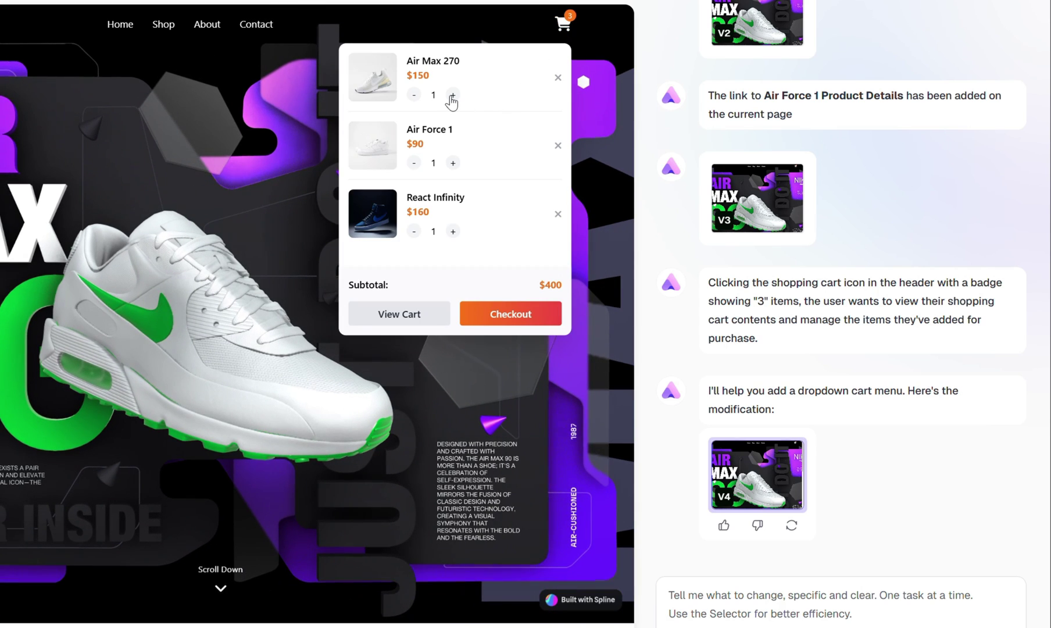
click(451, 96)
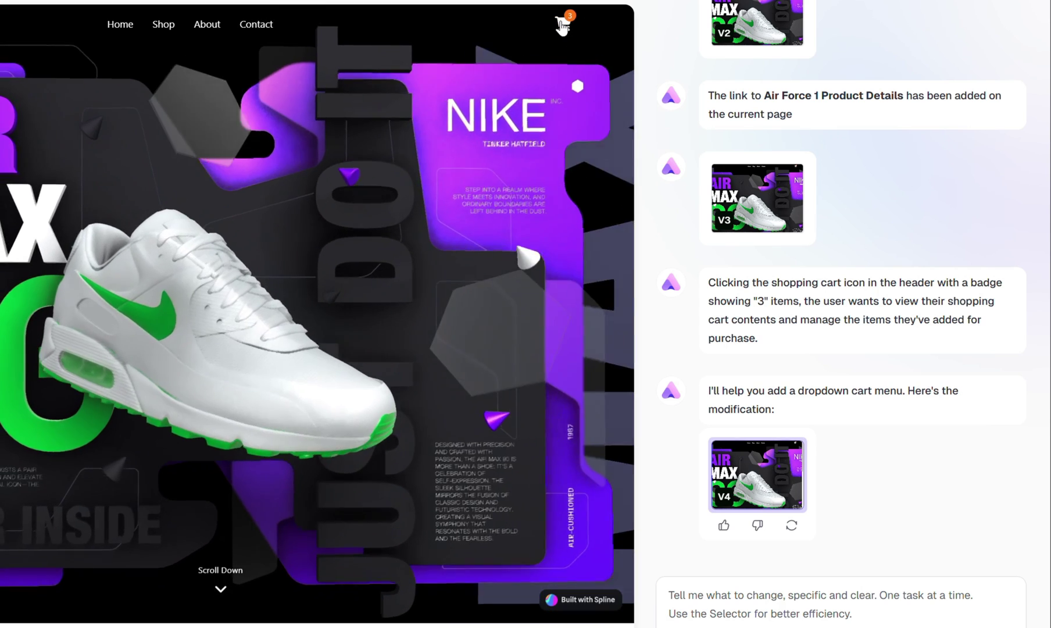
click(560, 27)
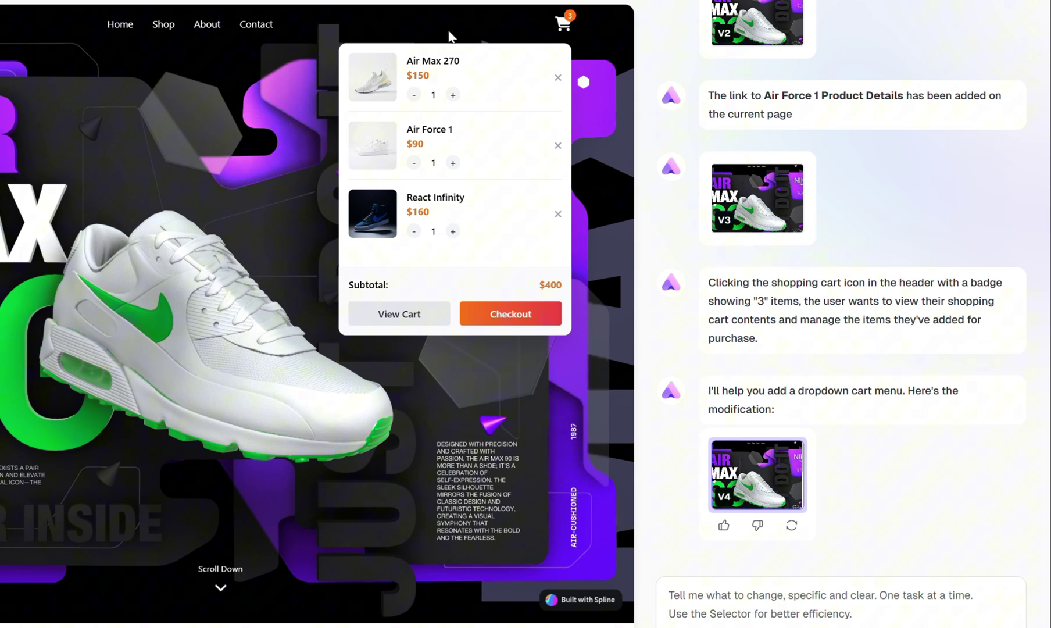
click(447, 39)
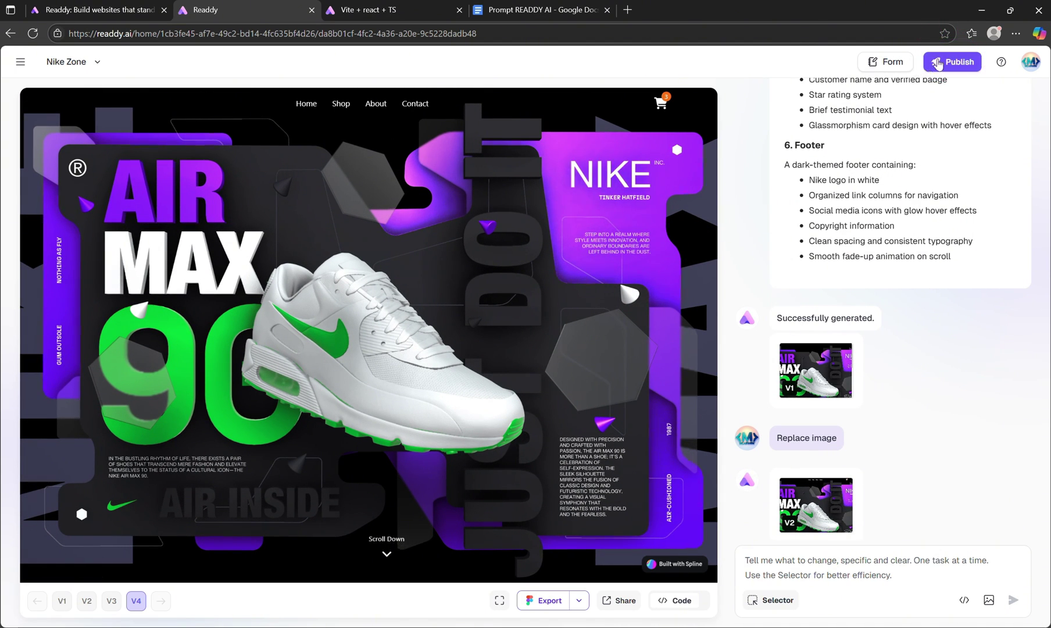
click(952, 67)
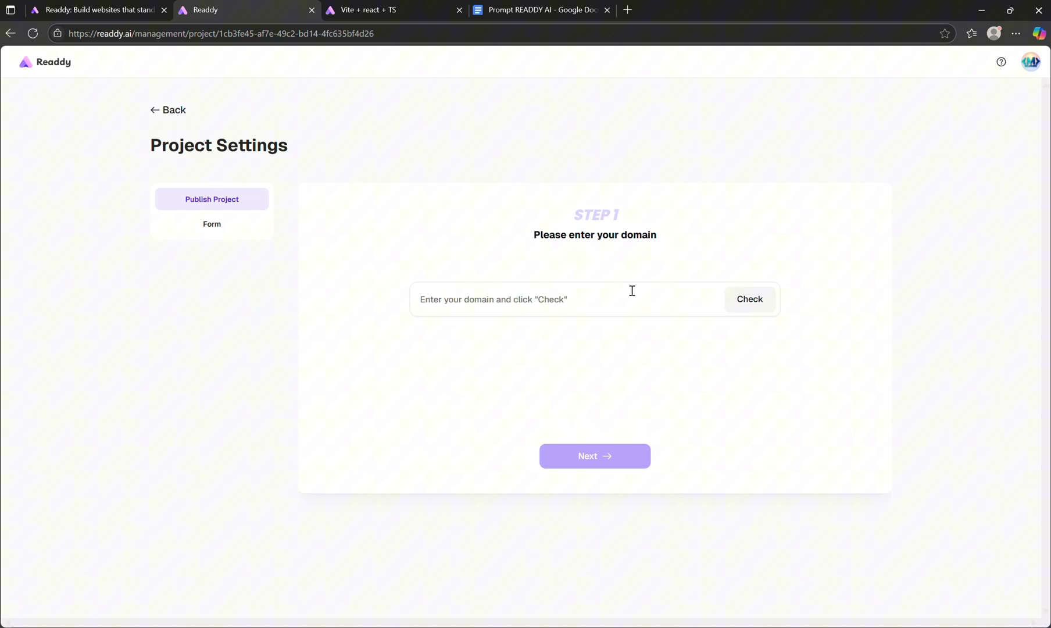
click(485, 302)
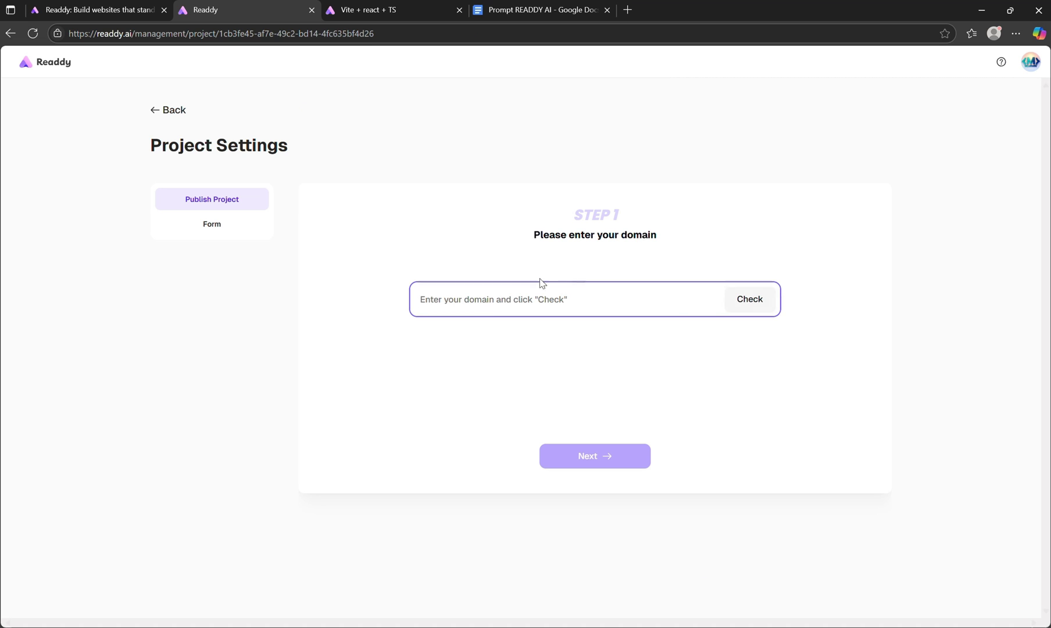
click(167, 111)
click(166, 111)
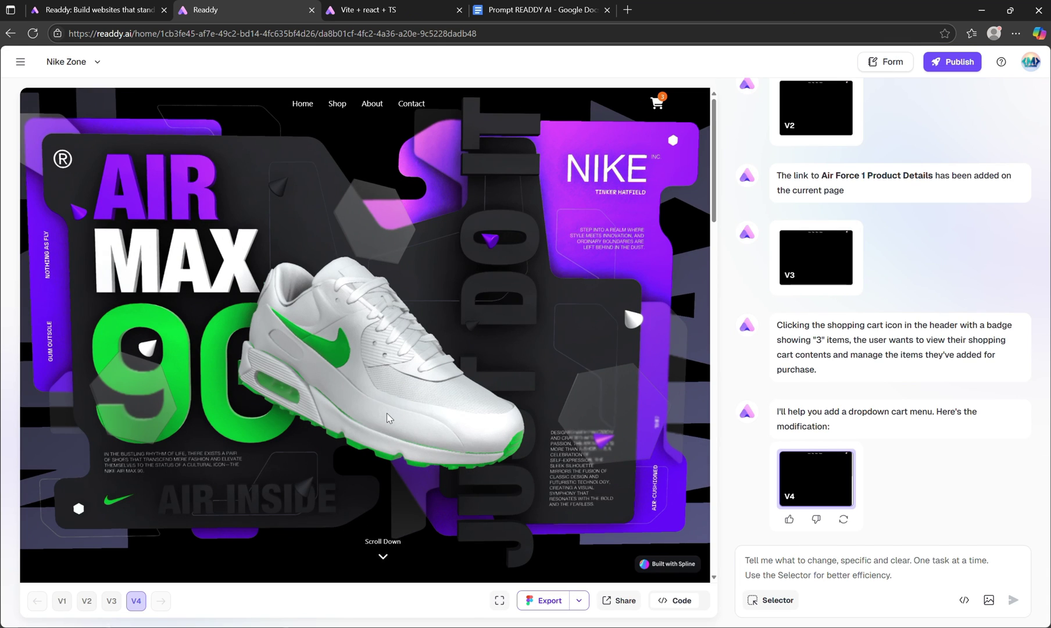
Write a request to match theme colours to an attached image and attach the Air Max 90 screenshot
scroll(386, 413, down, 10)
scroll(386, 412, down, 8)
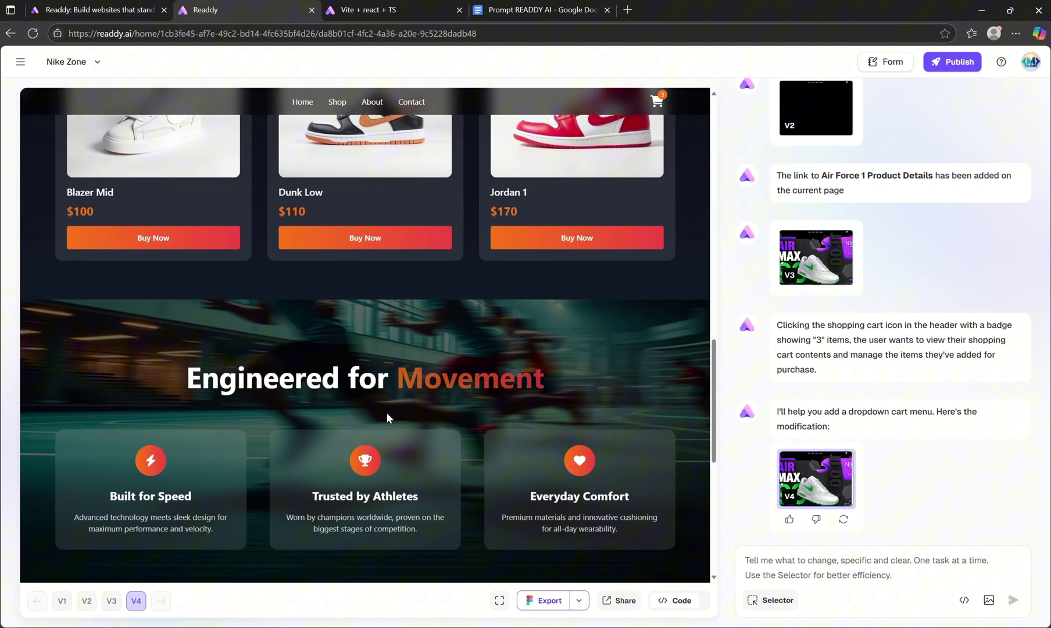
scroll(387, 414, up, 2)
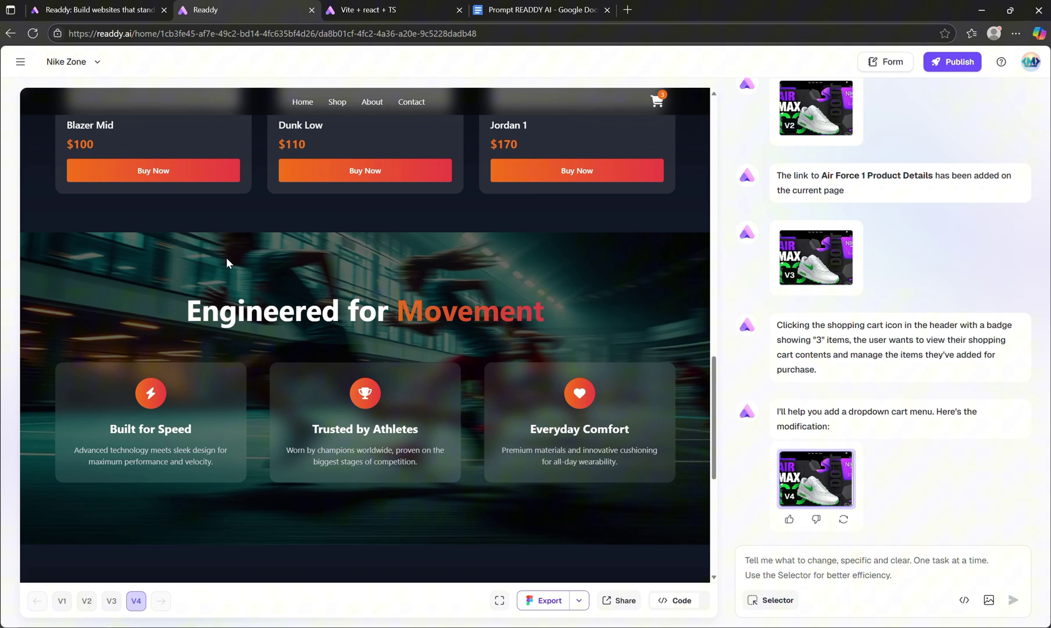
scroll(539, 488, down, 4)
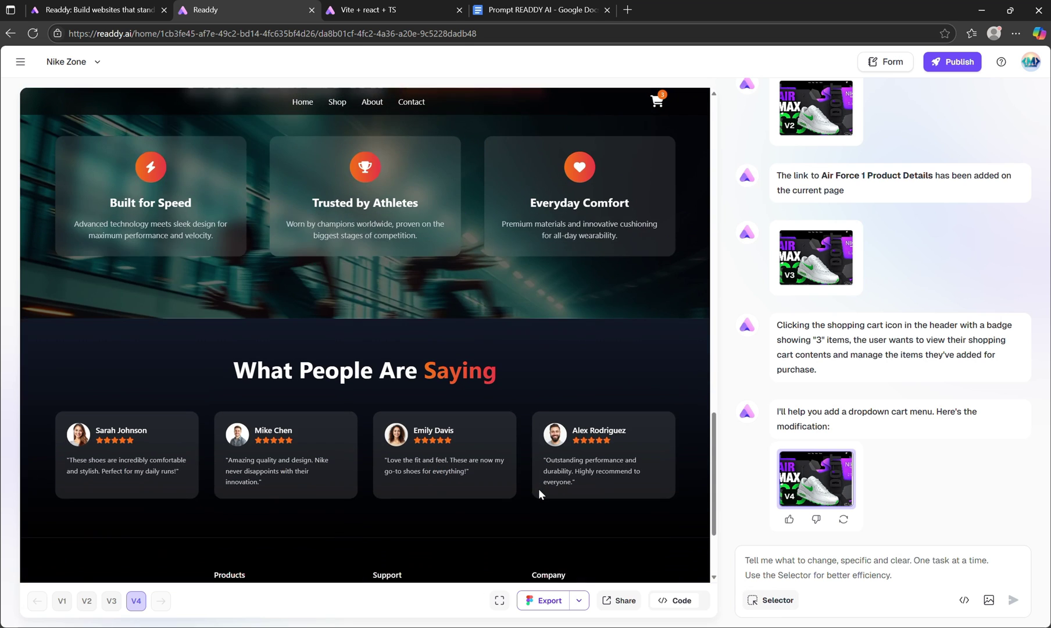
scroll(539, 488, down, 3)
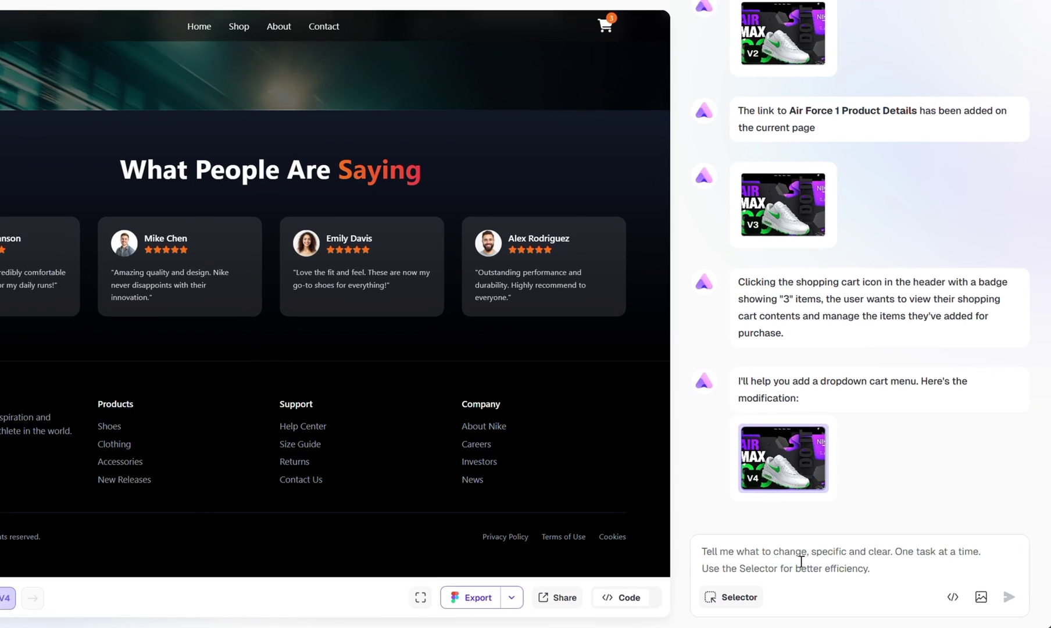
text(Please update the overall theme colors to)
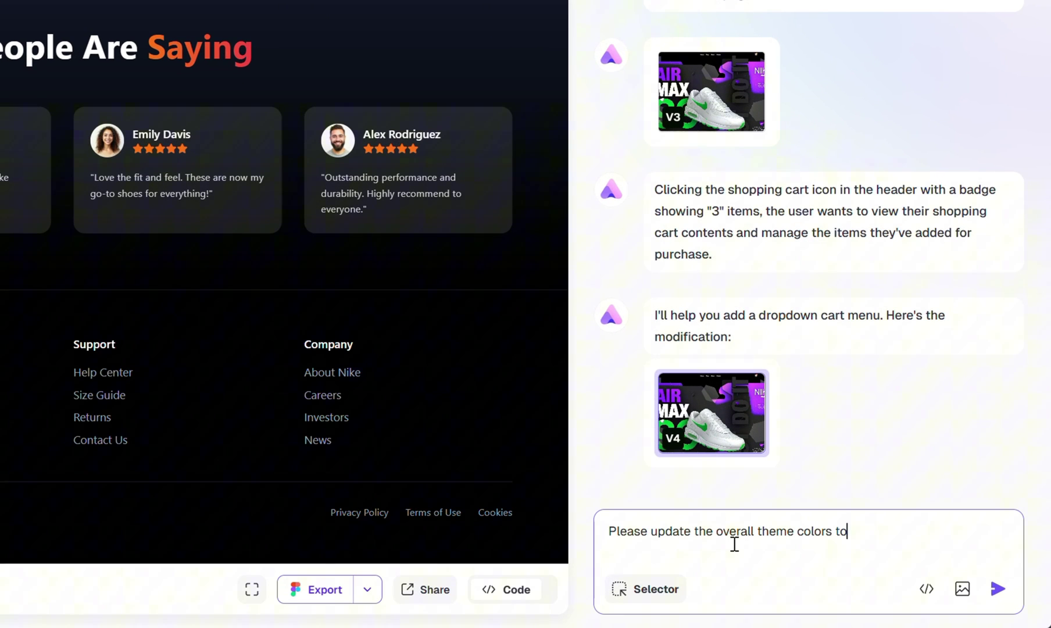
text( closely match the attached image)
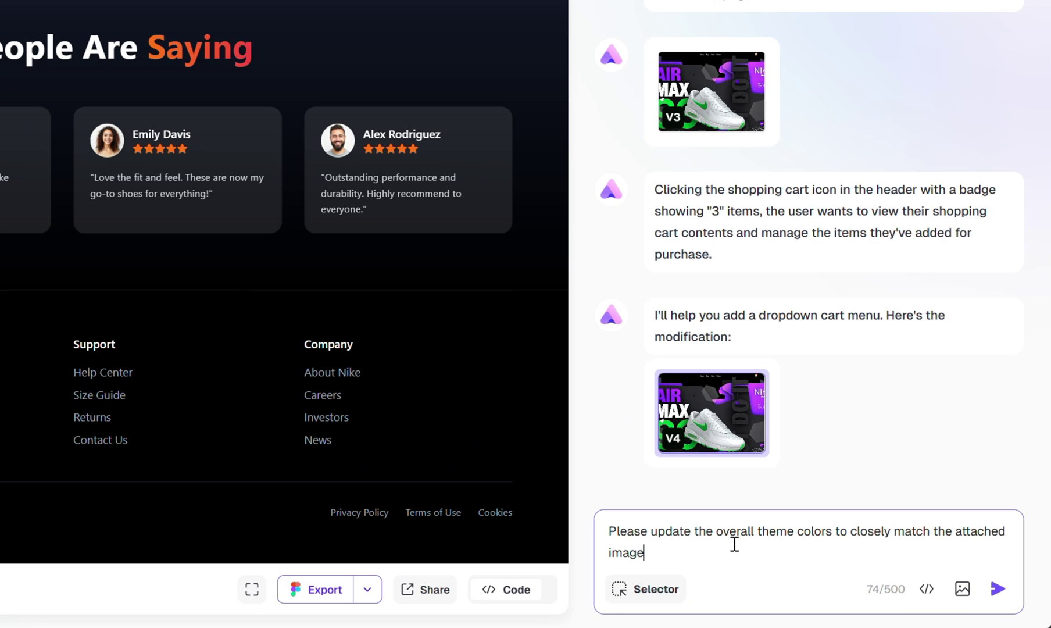
click(963, 596)
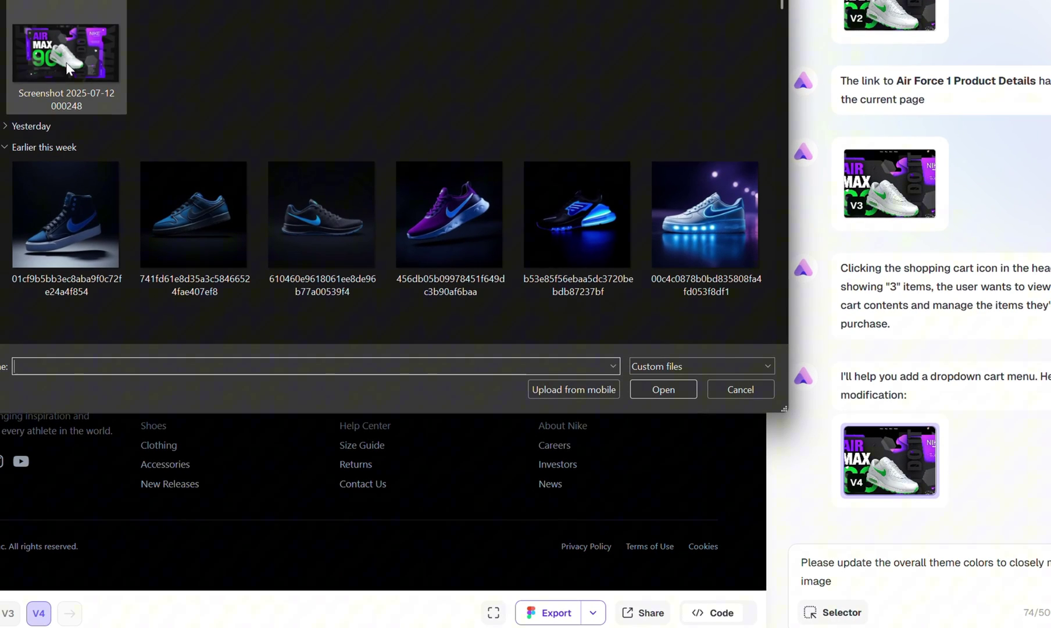
double_click(63, 61)
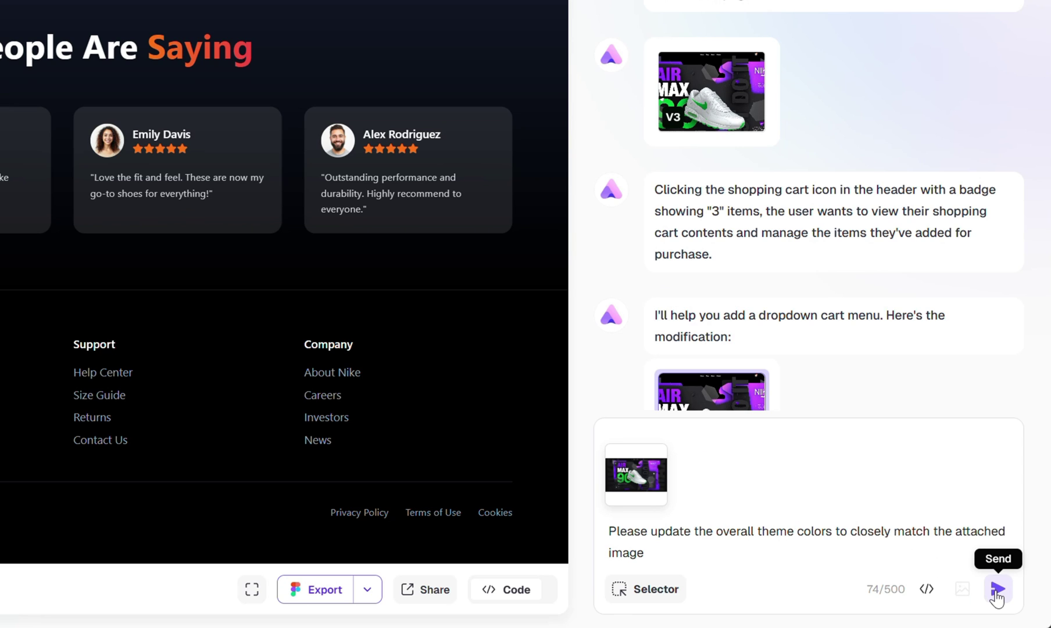
Send the recolour request and review the purple-and-green V5 page with violet buttons and green prices
click(998, 589)
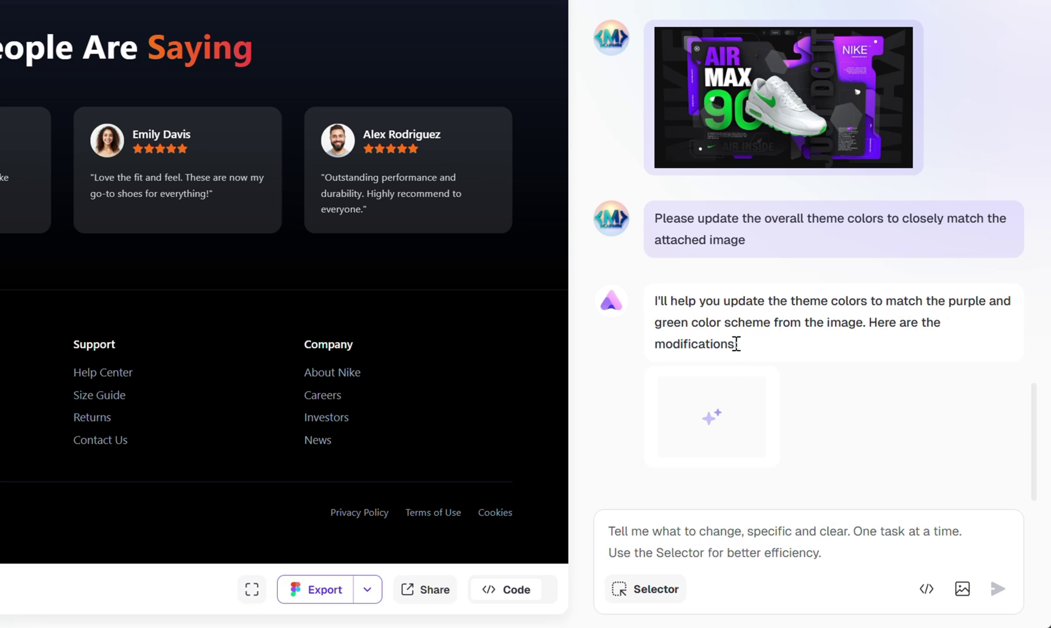
drag(738, 344, 655, 300)
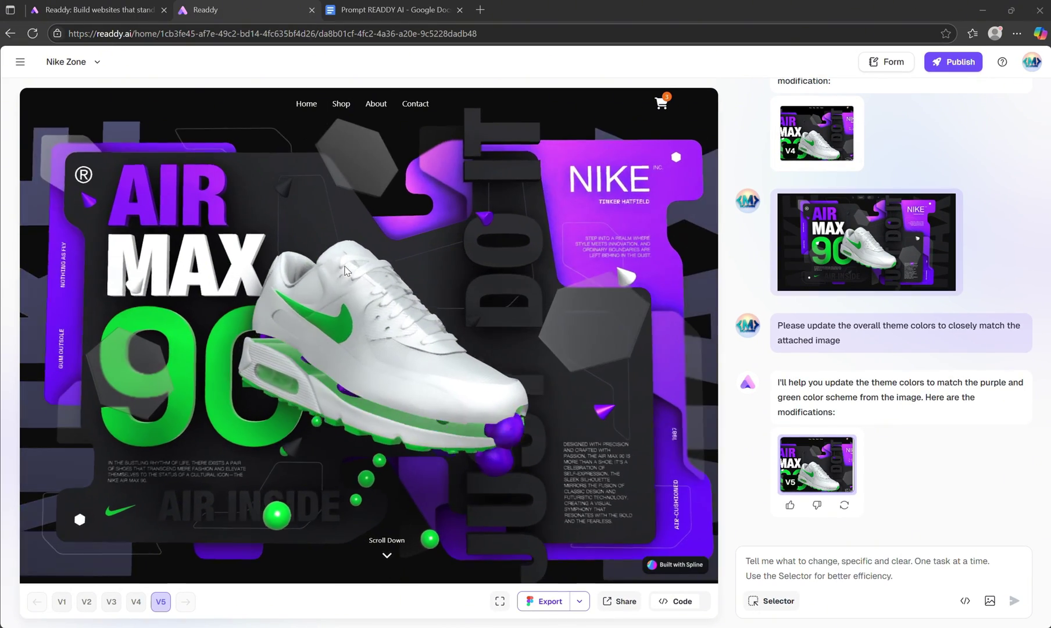
scroll(346, 272, down, 4)
scroll(347, 271, down, 5)
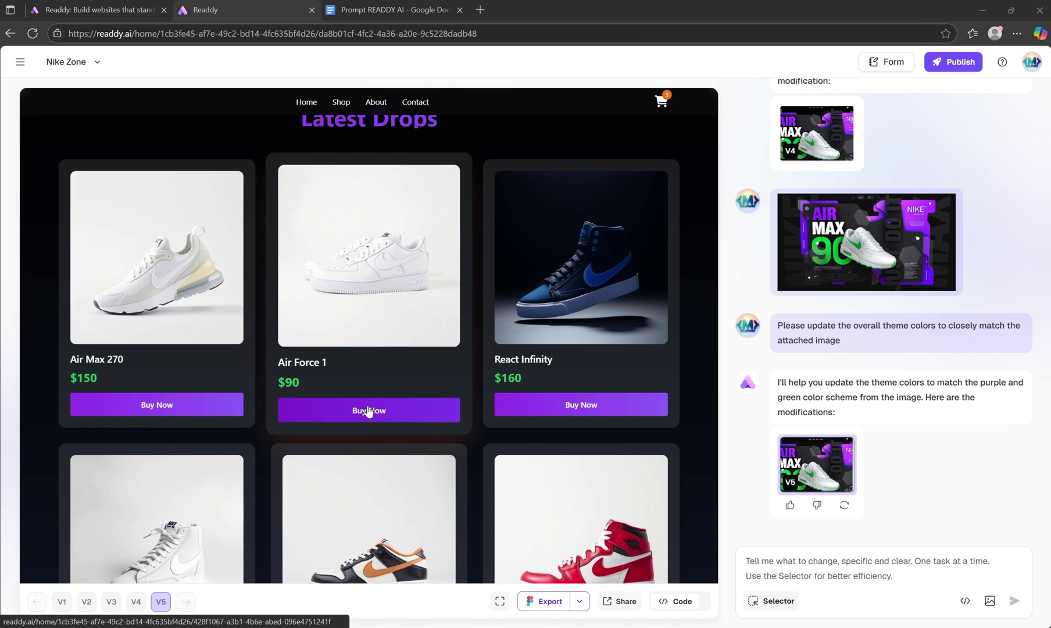
scroll(368, 410, down, 7)
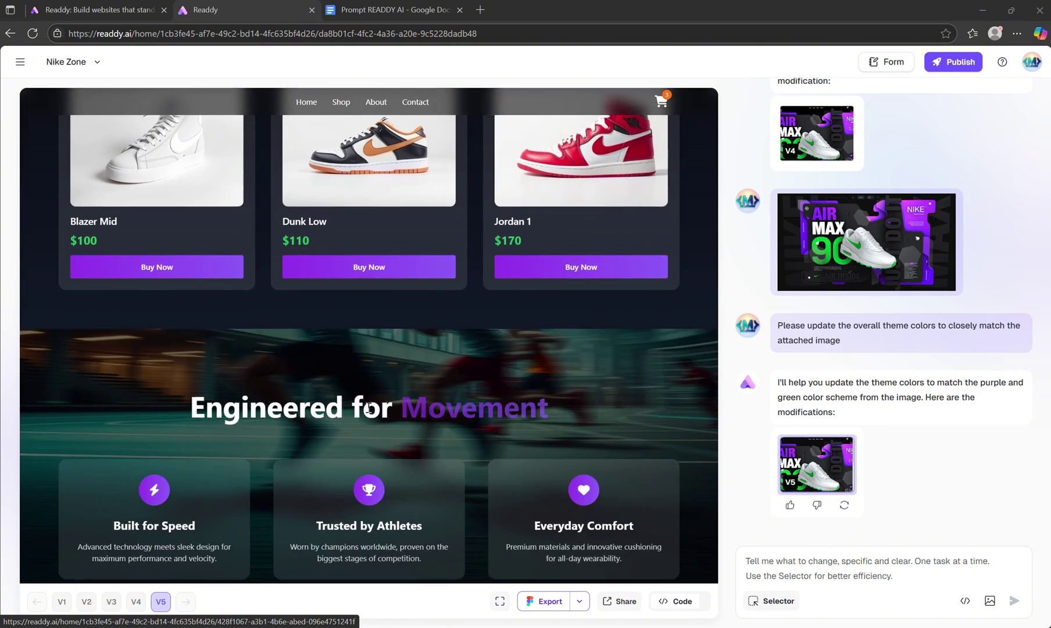
scroll(368, 408, up, 3)
scroll(368, 408, down, 6)
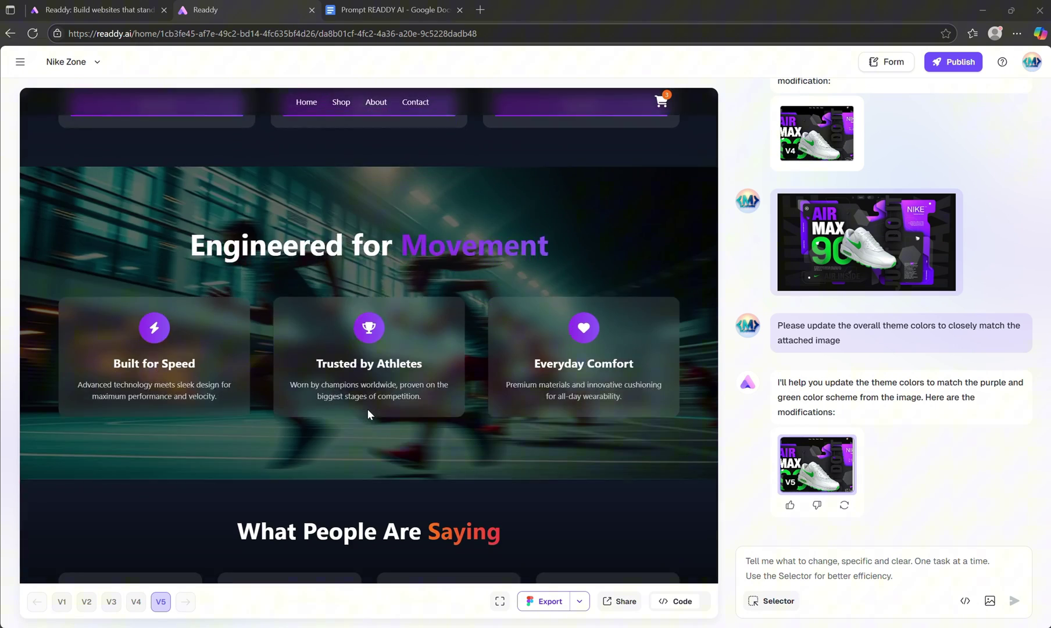
scroll(367, 410, down, 3)
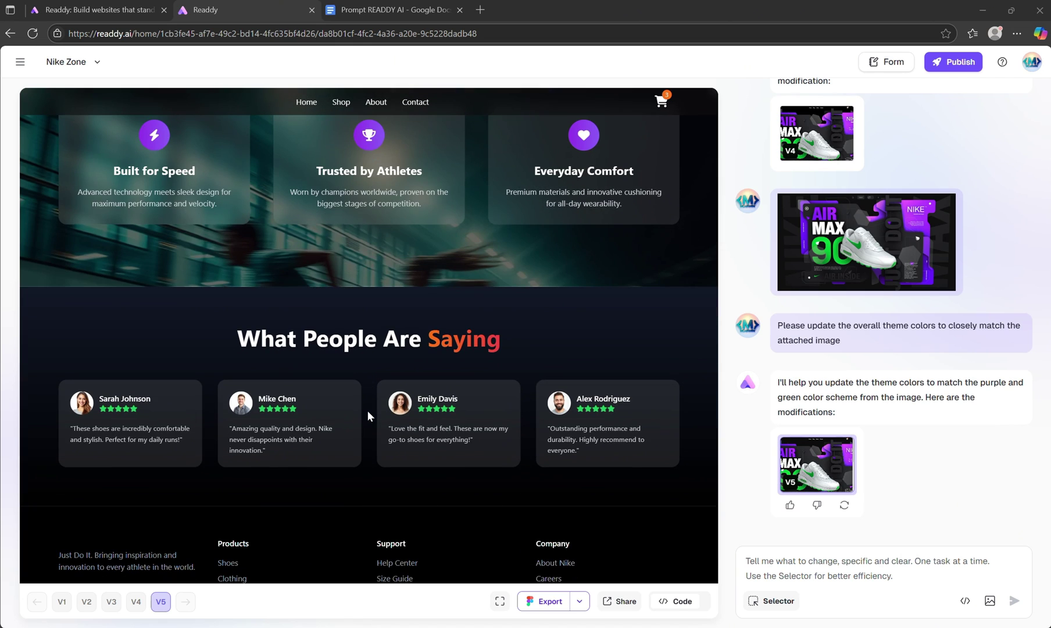
scroll(367, 411, down, 2)
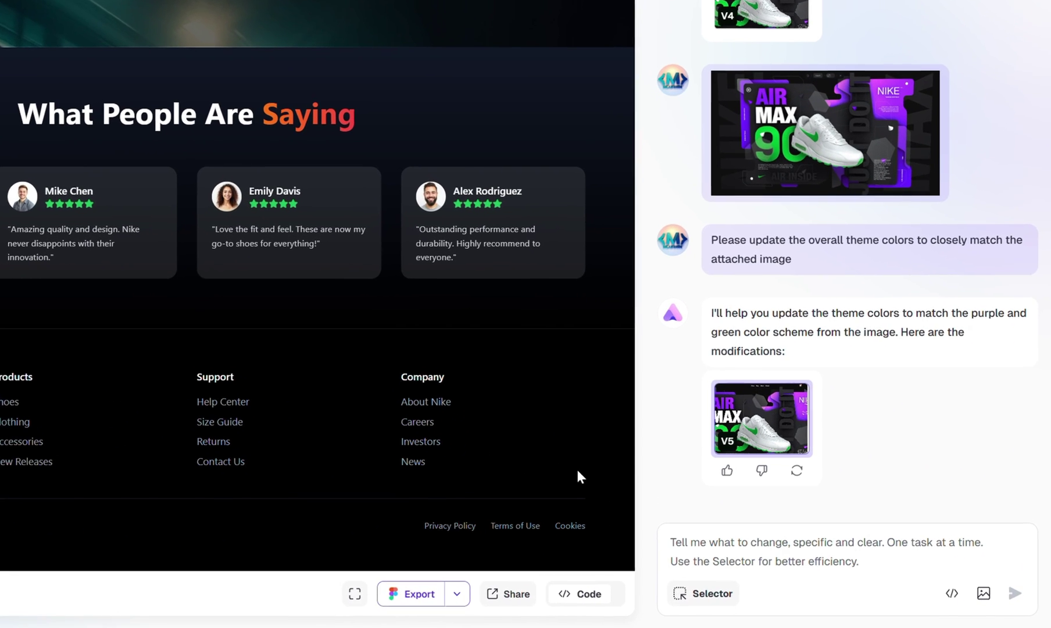
Select the word 'Saying' in the reviews heading and send a request to make it violet
click(700, 596)
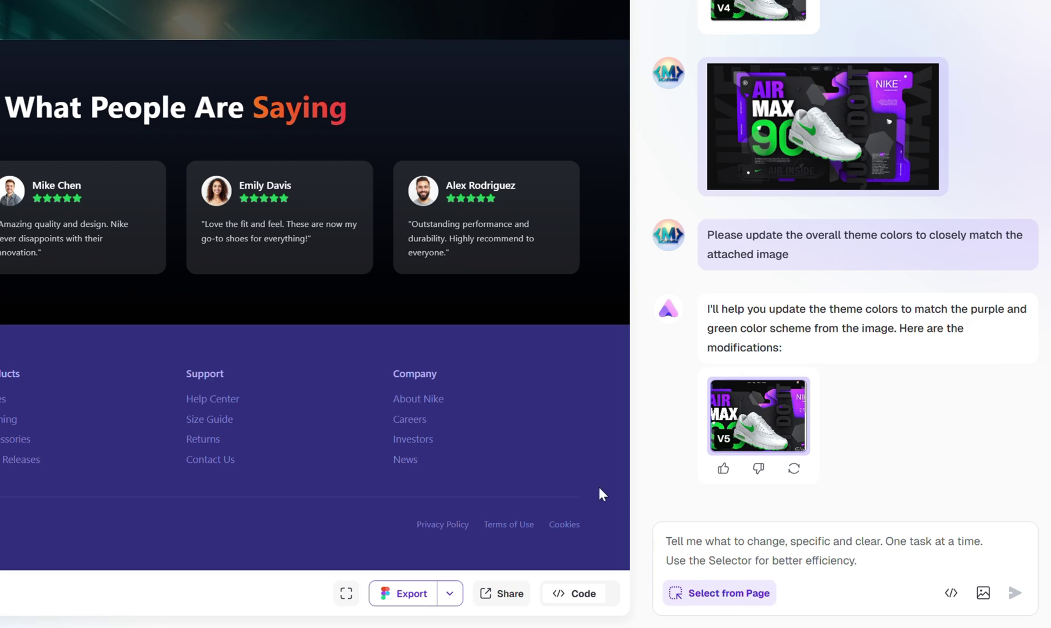
click(303, 113)
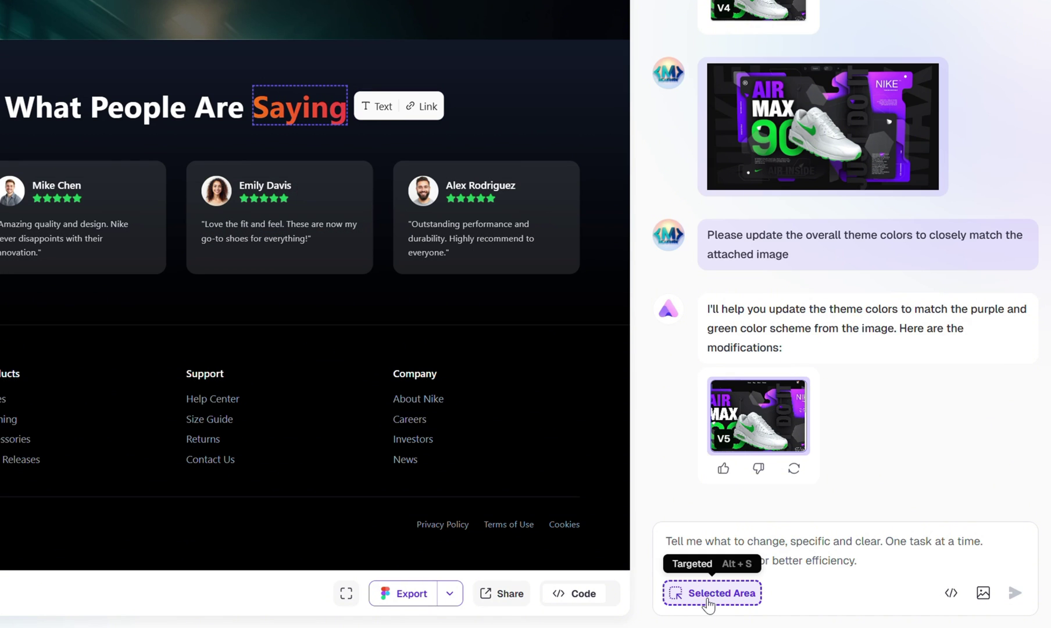
text(change this text's color to violet)
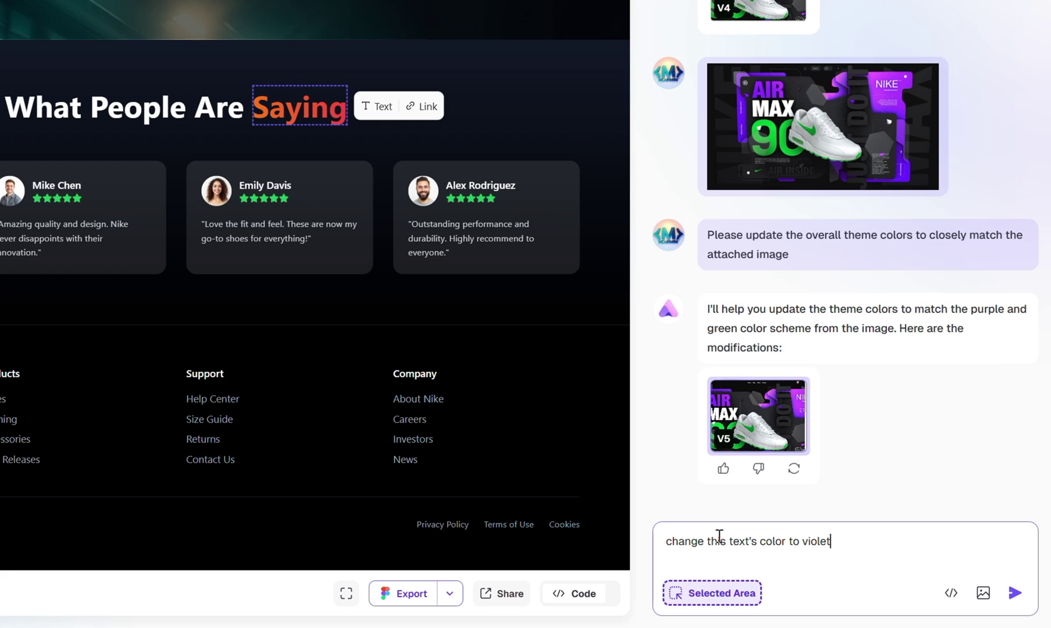
click(1013, 595)
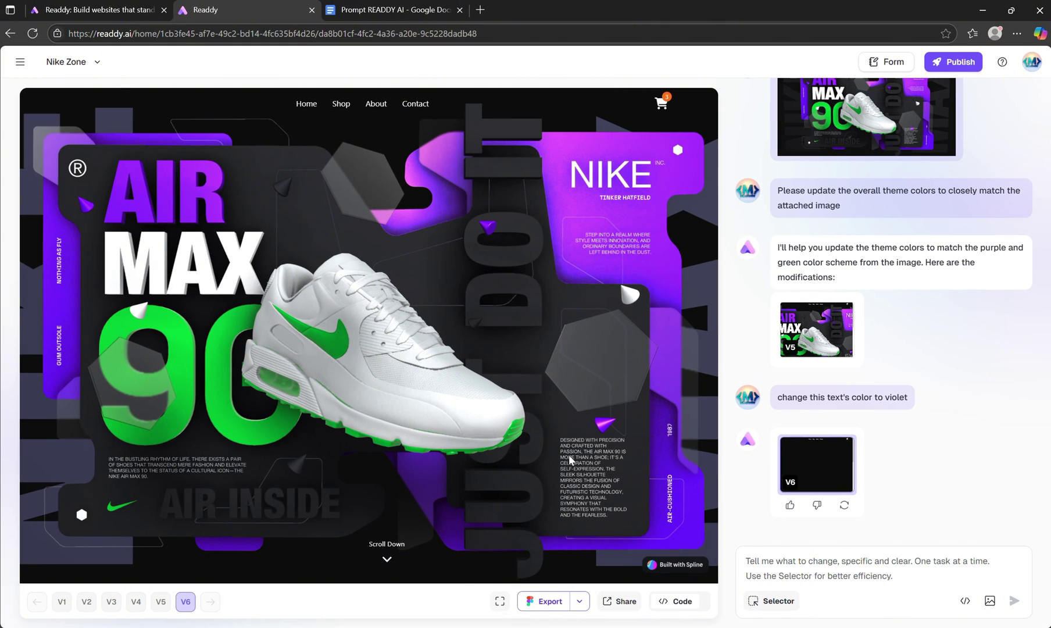
Share the Nike Zone site and scroll its public version showing violet 'Saying' and 'Movement' headings
scroll(568, 456, down, 8)
scroll(555, 477, down, 10)
scroll(555, 477, down, 3)
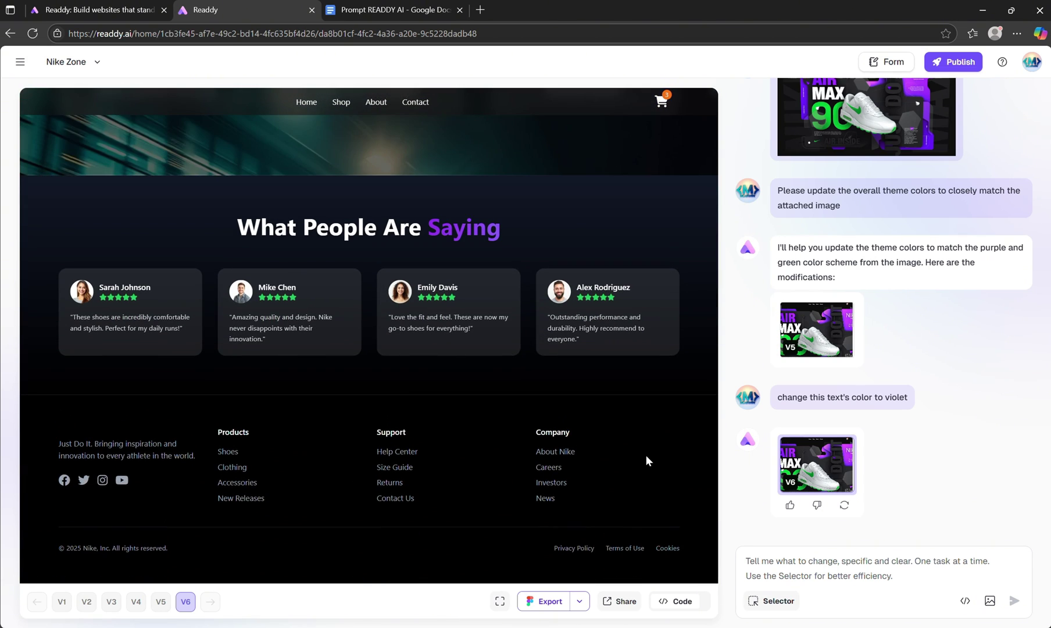
scroll(646, 456, up, 10)
scroll(647, 467, up, 5)
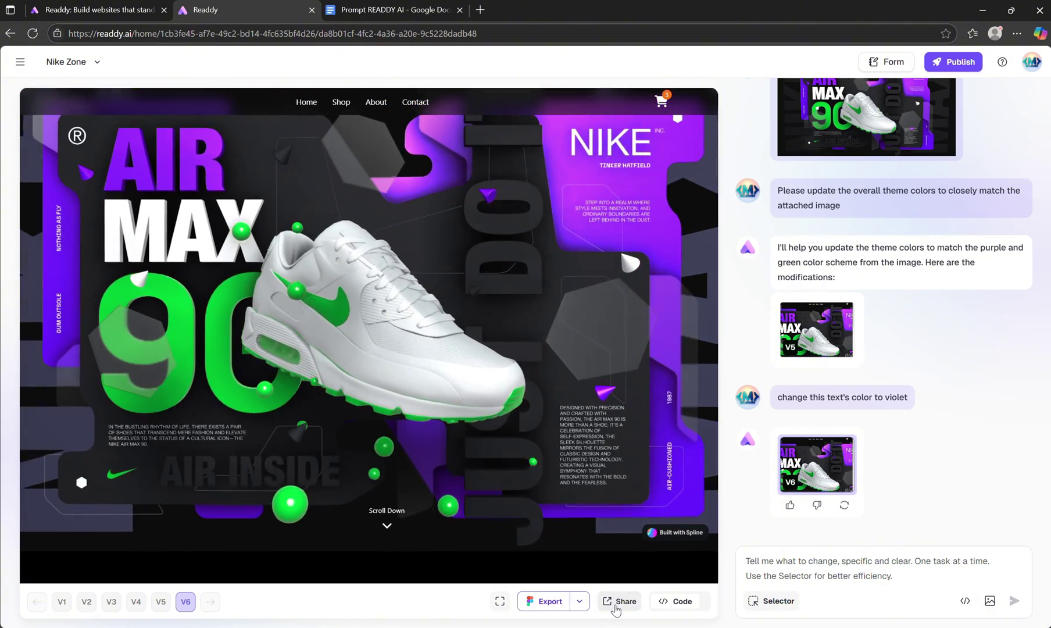
click(618, 601)
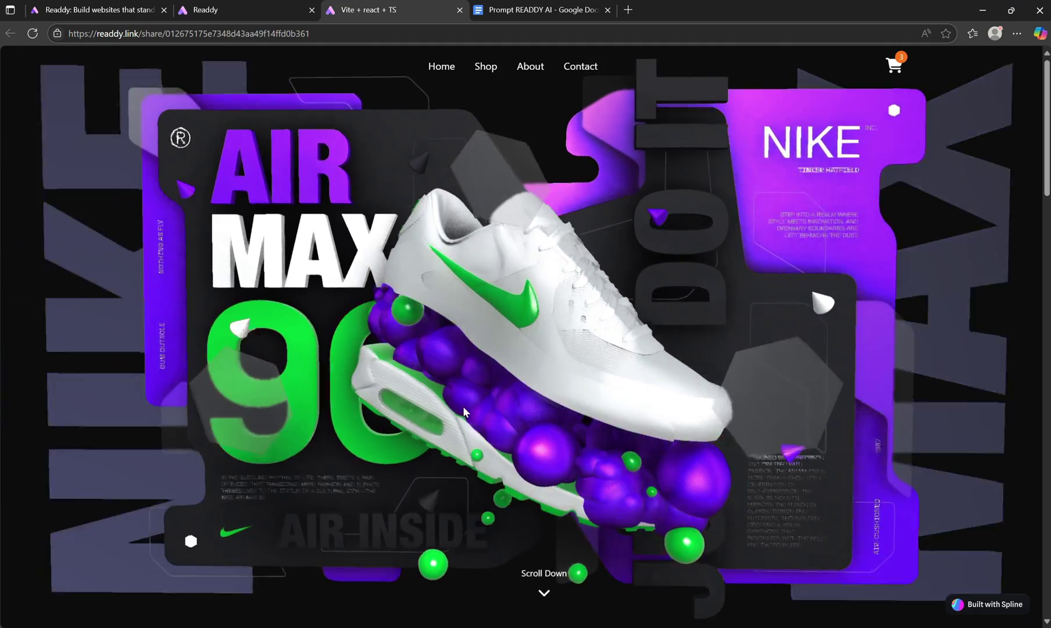
scroll(535, 404, down, 5)
scroll(863, 363, down, 10)
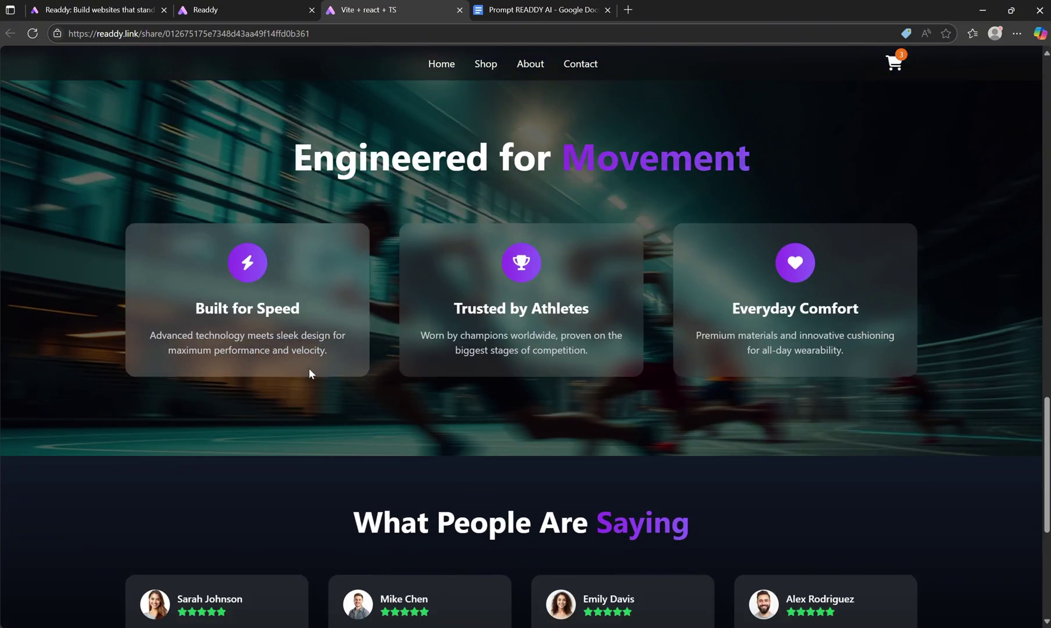
scroll(310, 368, down, 6)
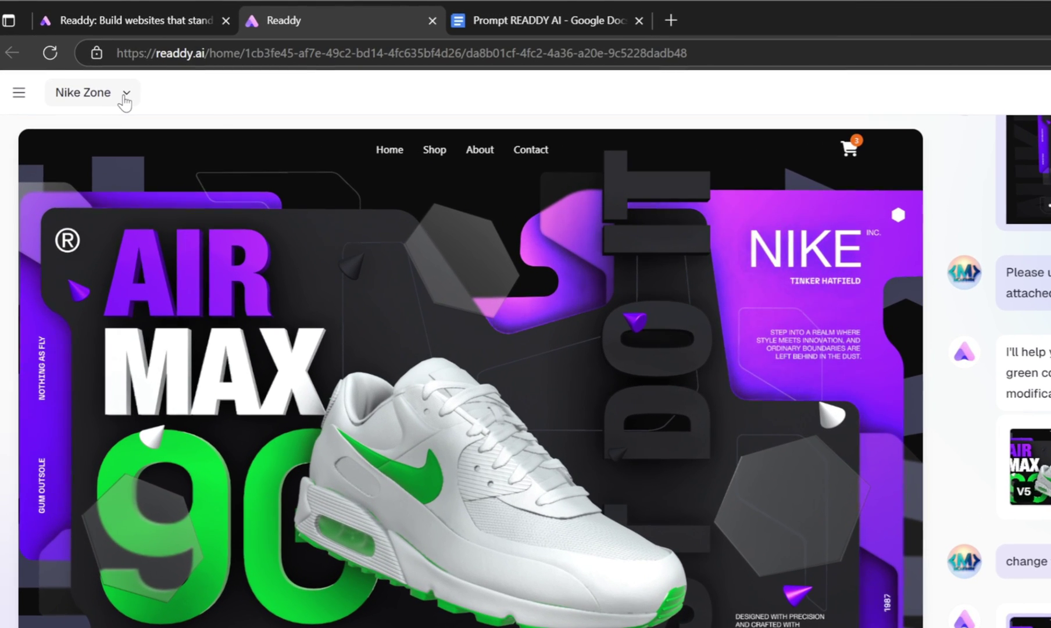
Create a new Mobile project named Nike Zone using the React framework
click(125, 99)
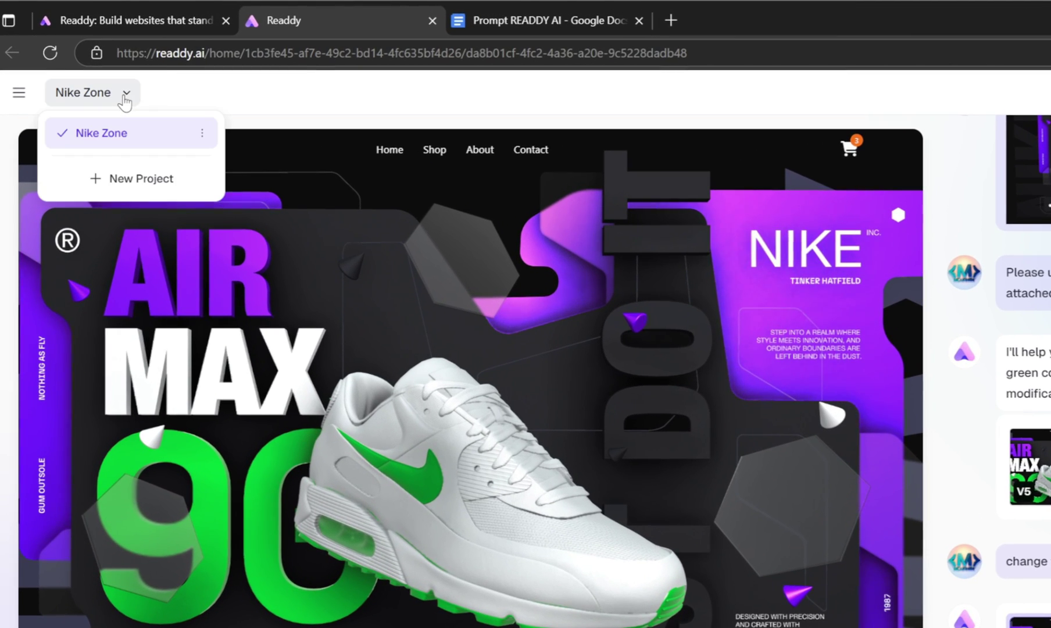
click(144, 184)
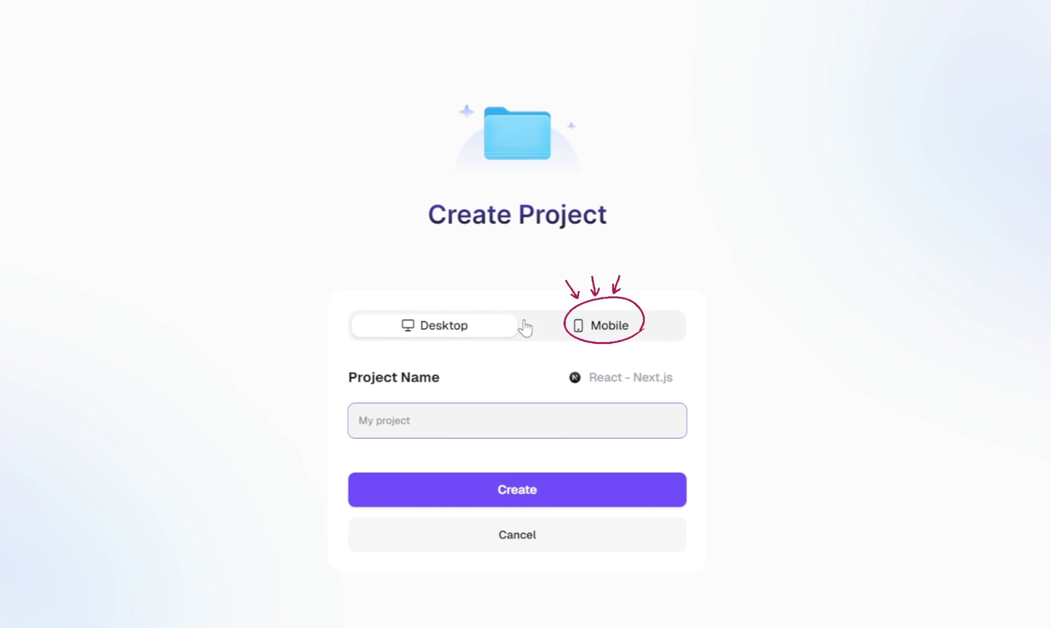
click(618, 327)
click(610, 384)
click(801, 569)
click(540, 413)
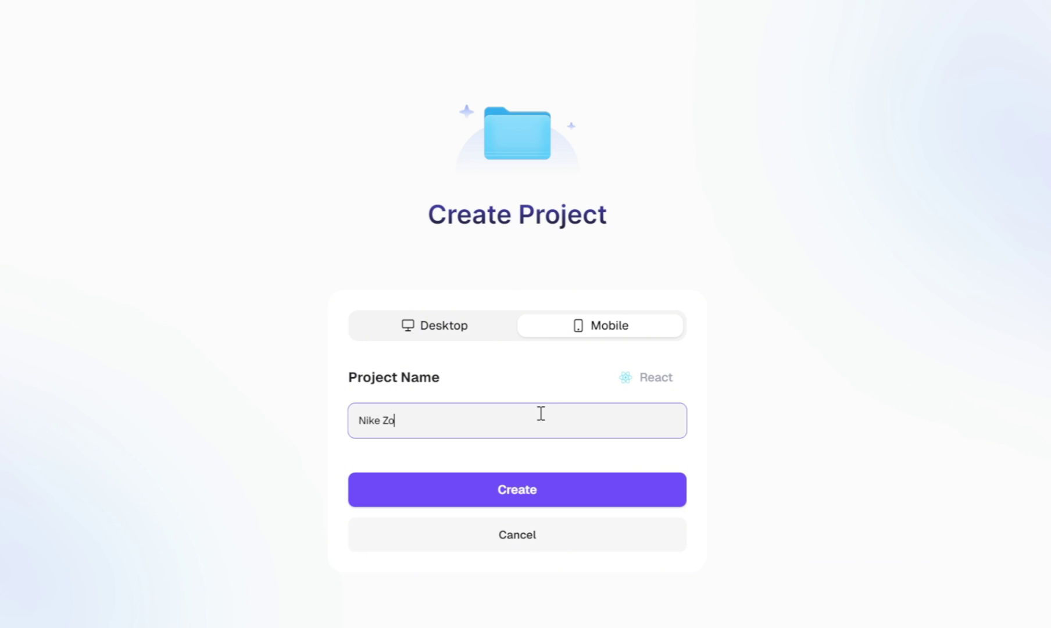
click(589, 489)
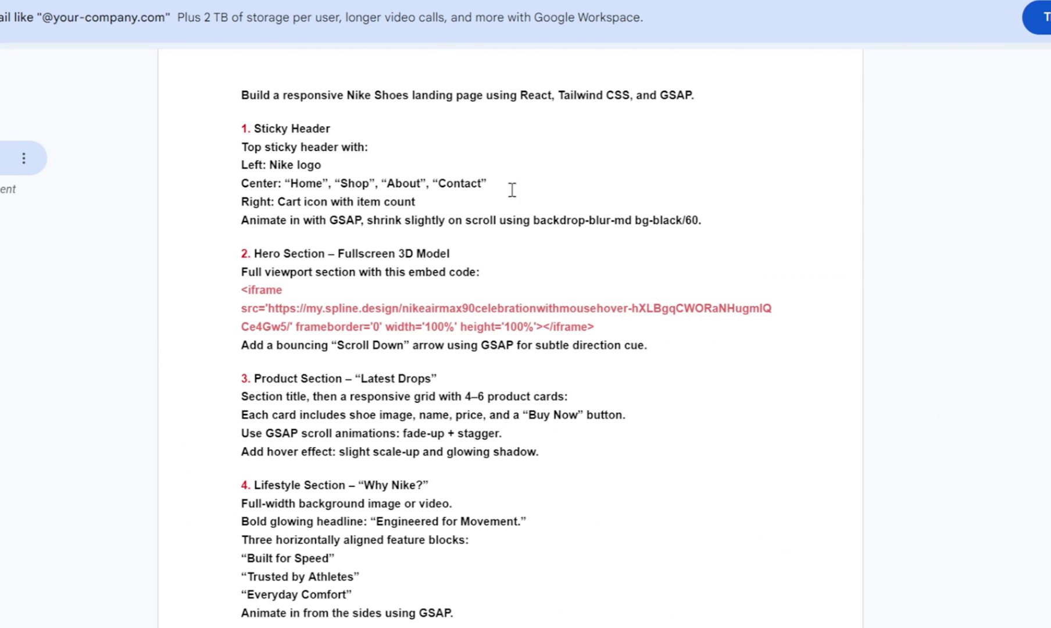
Copy the entire Nike Shoes prompt from Google Docs into the mobile project's prompt box
drag(524, 261, 306, 207)
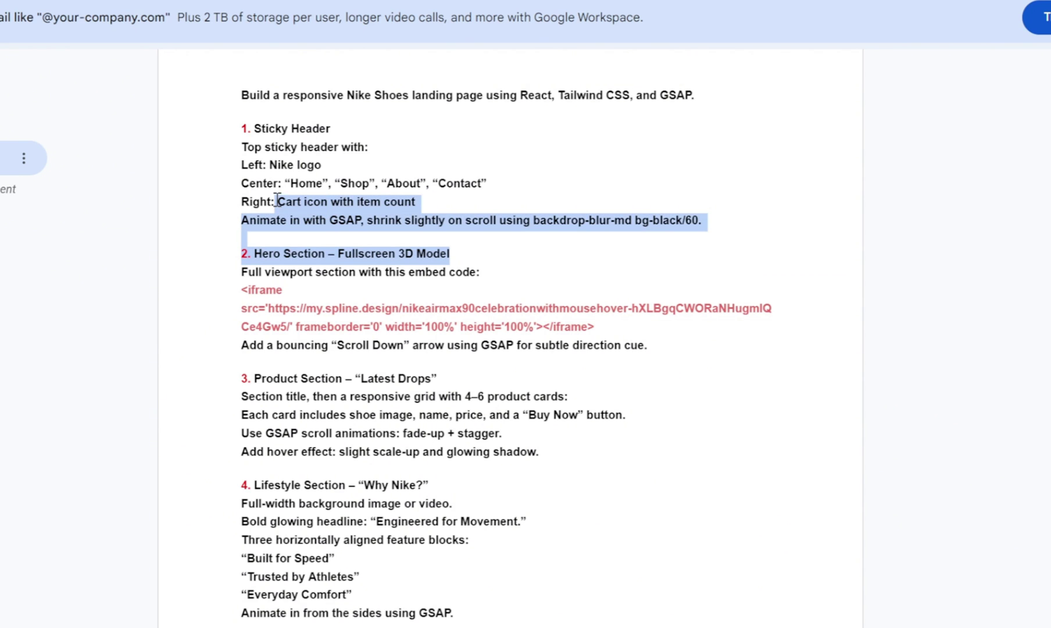
key(ctrl+a)
key(ctrl+c)
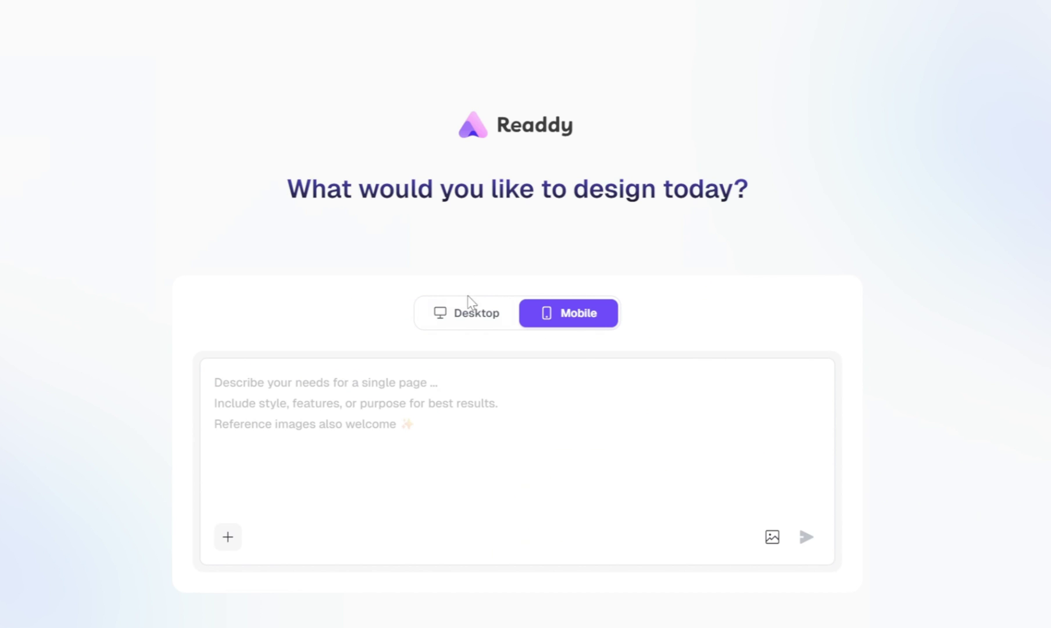
click(474, 394)
Paste the Nike prompt, attach the Air Max 90 screenshot as a colour reference, and submit it
key(ctrl+v)
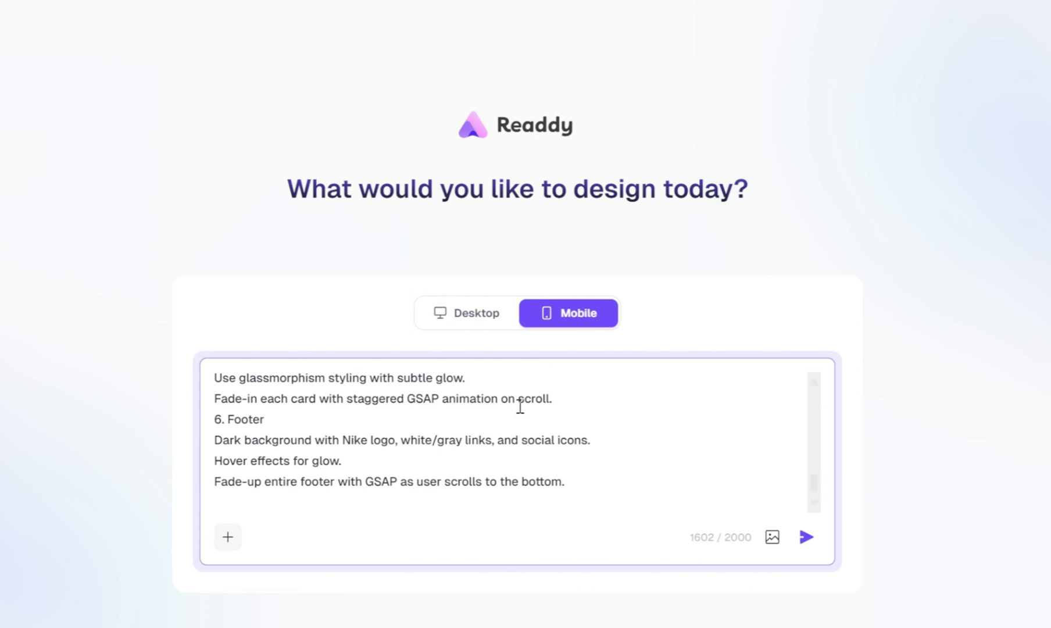
scroll(541, 415, up, 10)
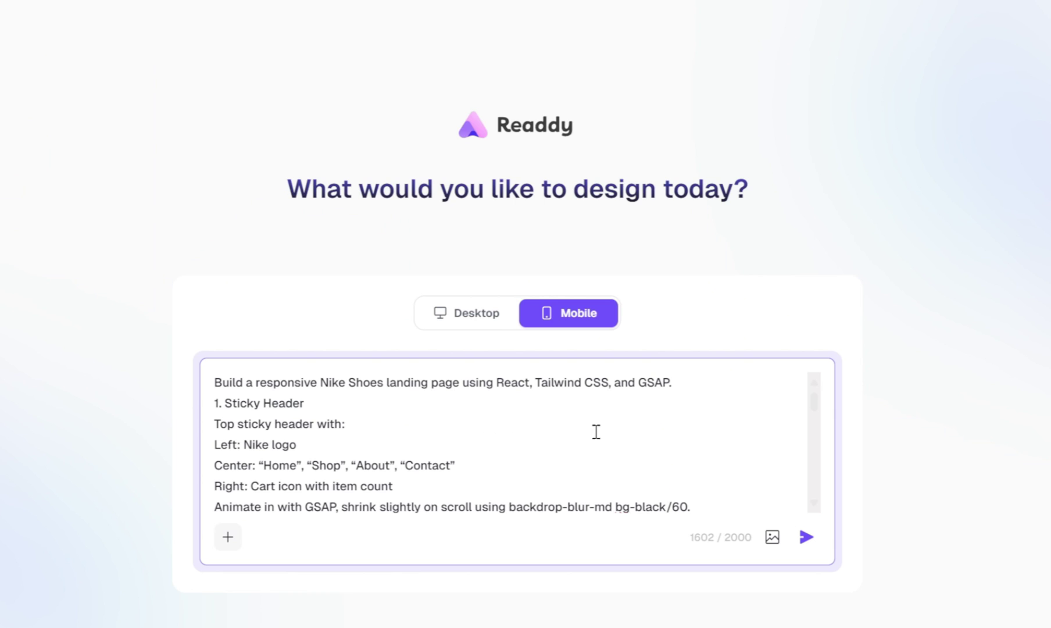
click(772, 539)
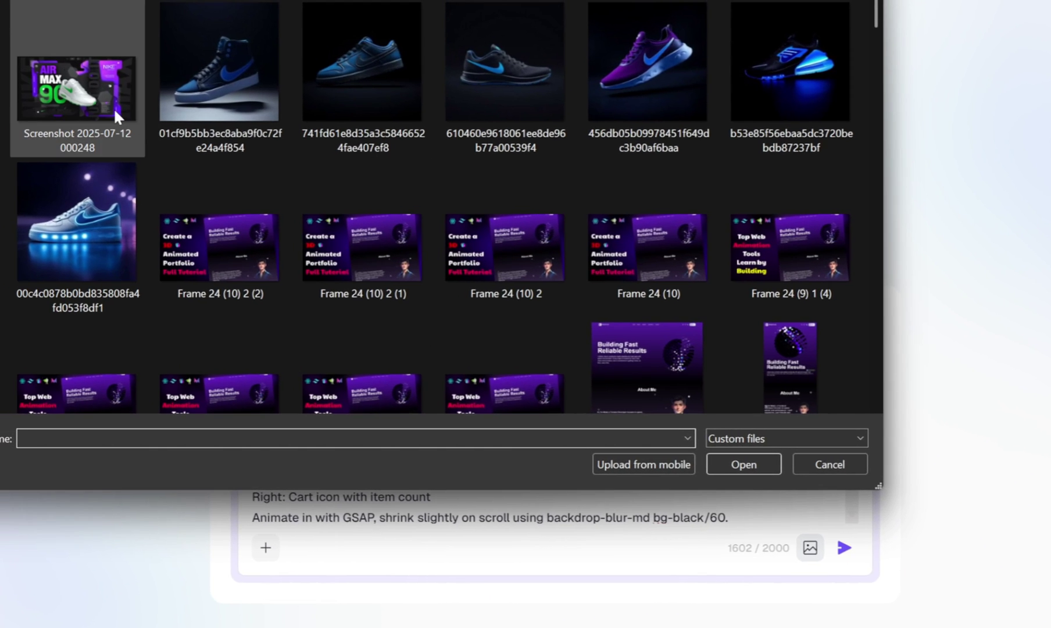
double_click(113, 108)
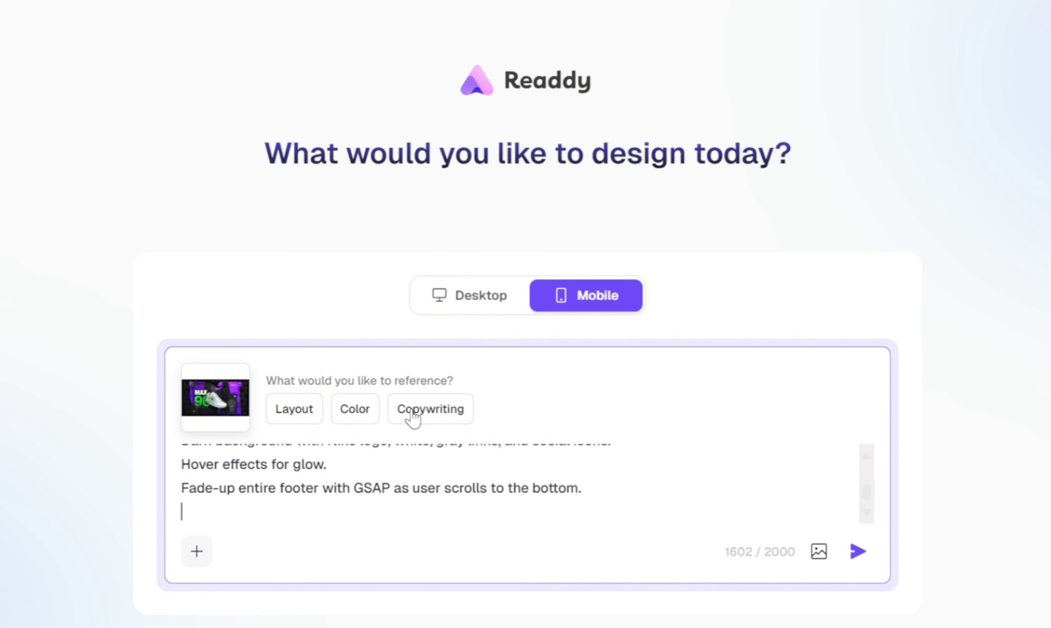
click(366, 425)
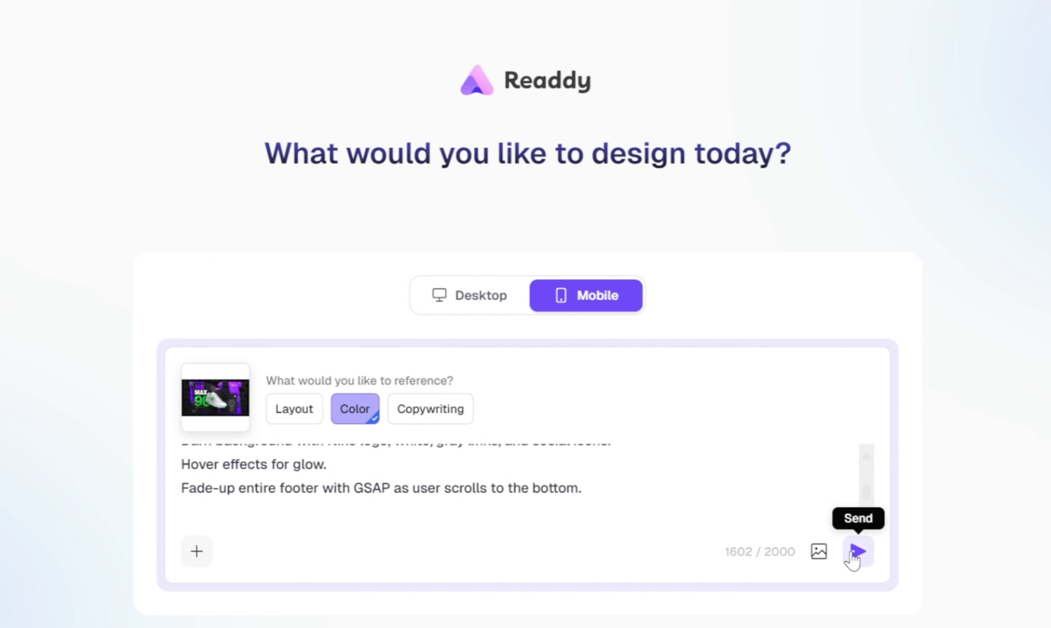
click(856, 552)
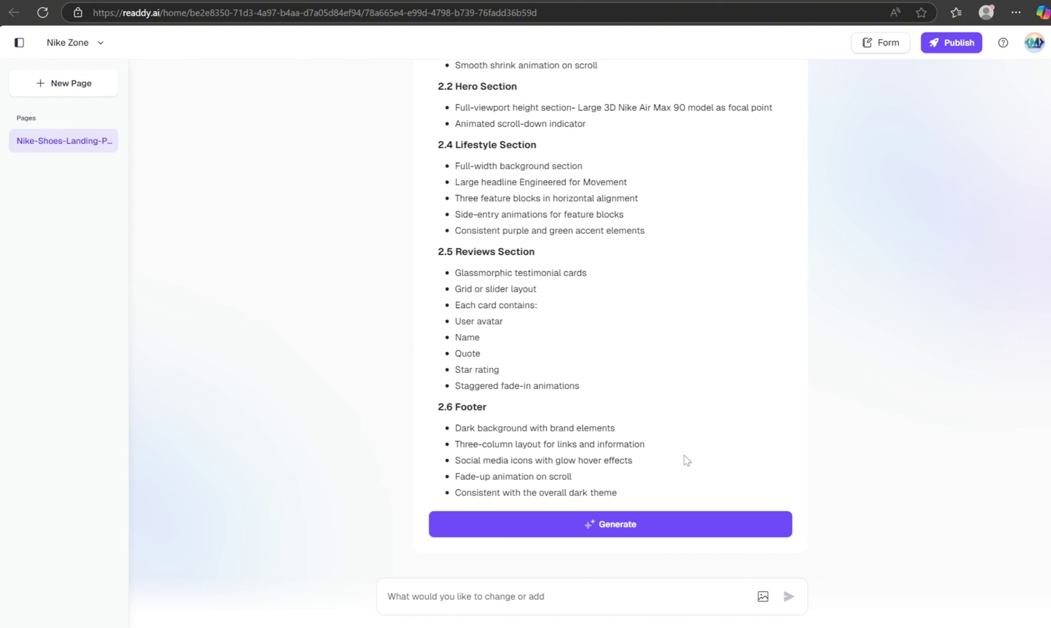
Generate V1 of the mobile Nike Zone page from the proposed colour-and-structure plan
click(678, 526)
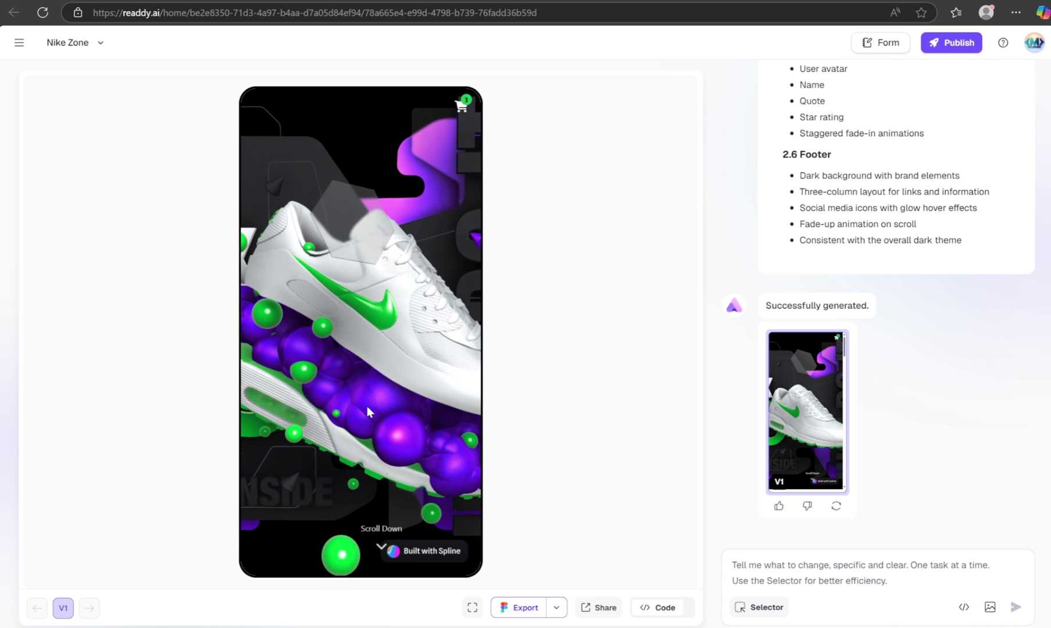
scroll(367, 405, down, 5)
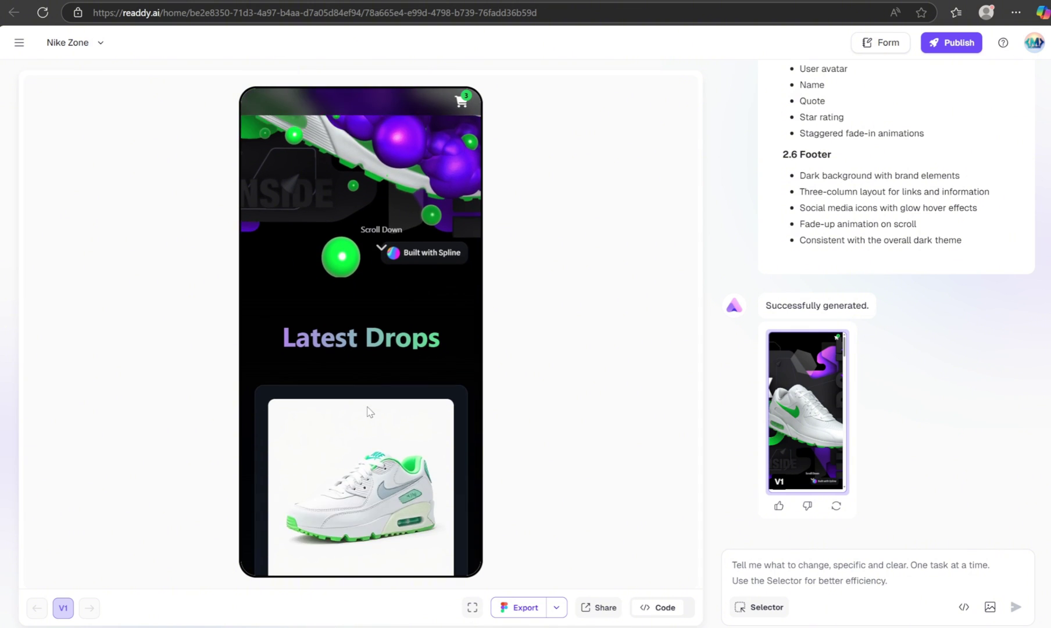
scroll(372, 441, down, 2)
scroll(384, 419, down, 7)
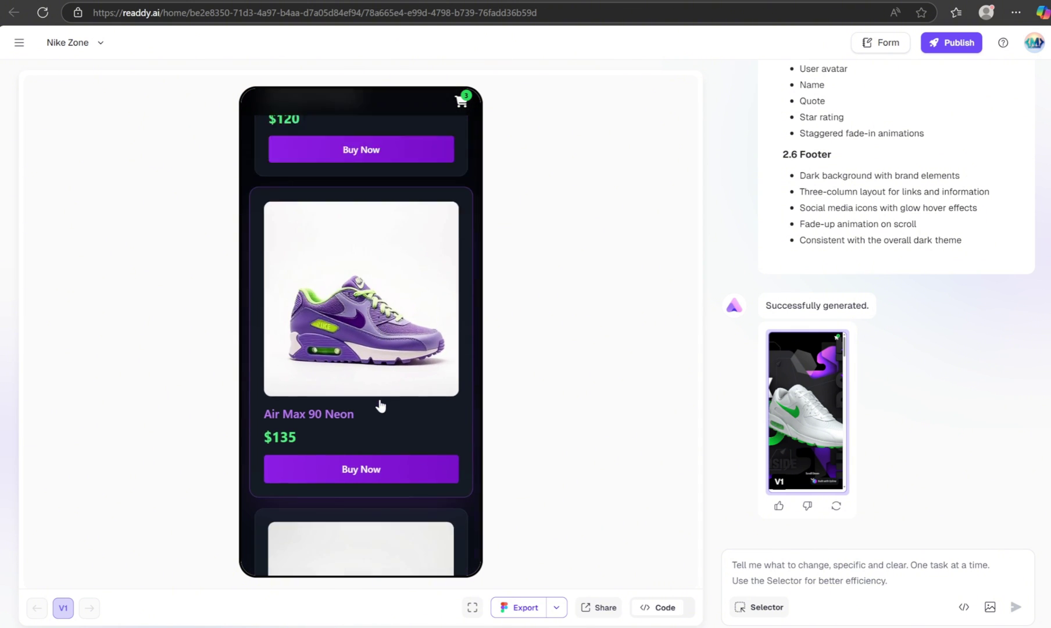
scroll(381, 405, down, 9)
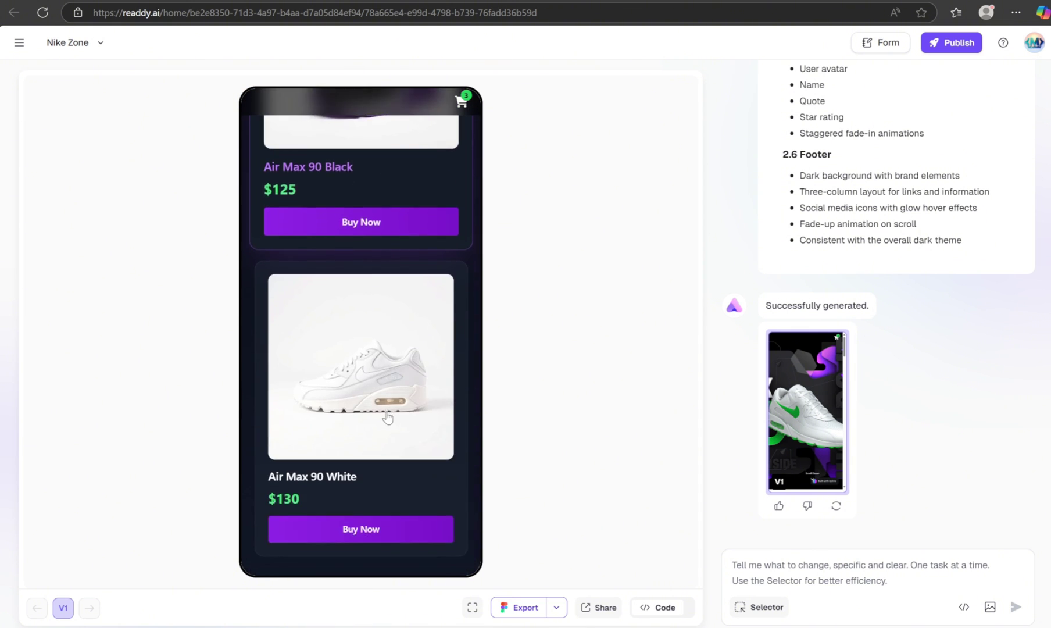
scroll(386, 373, down, 10)
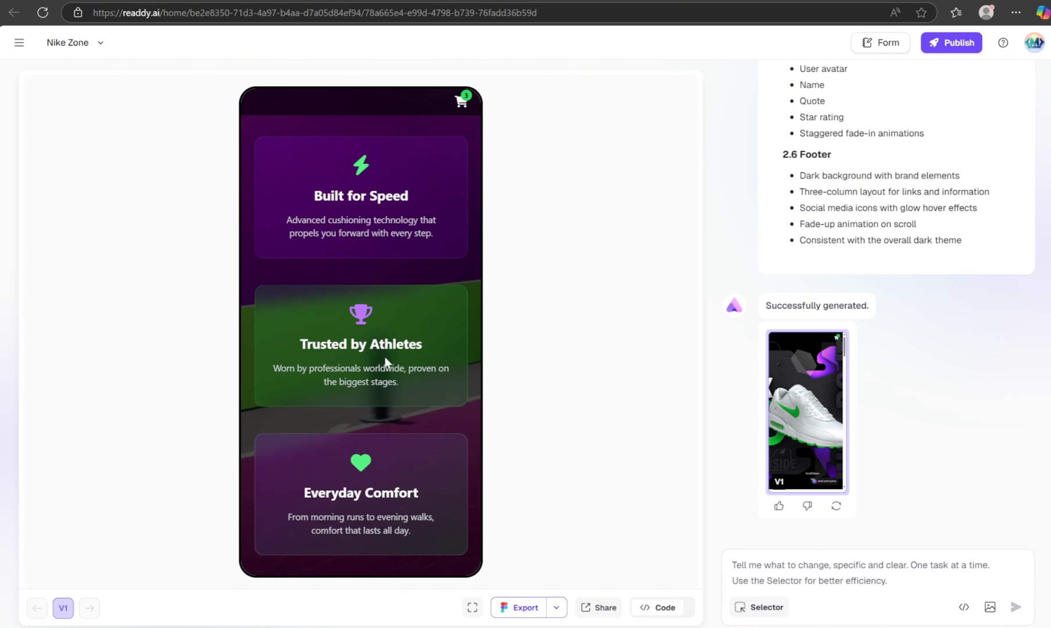
scroll(386, 348, down, 10)
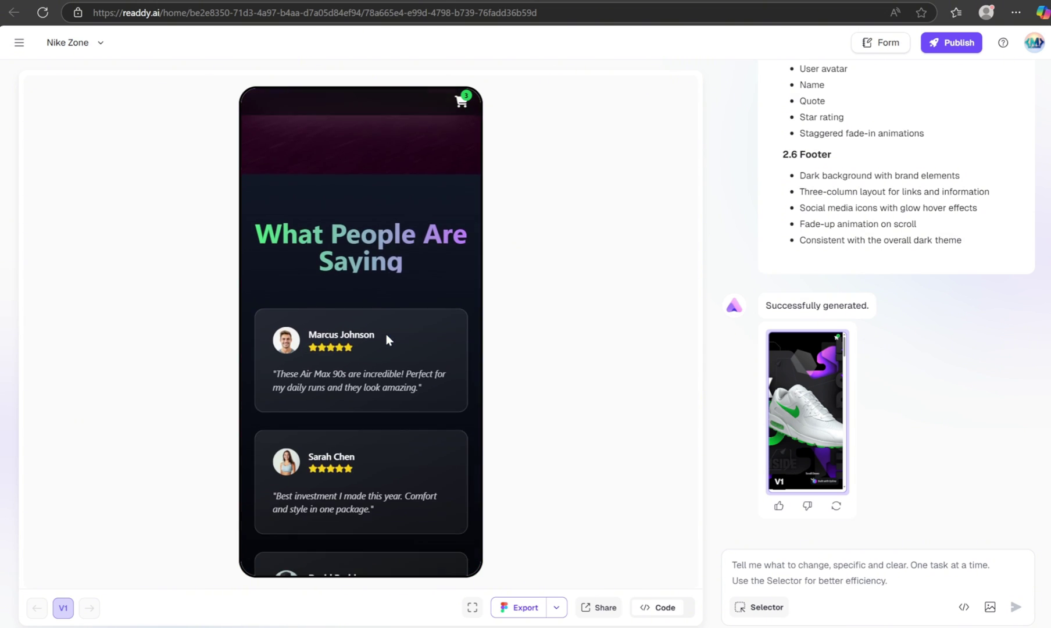
scroll(388, 356, down, 10)
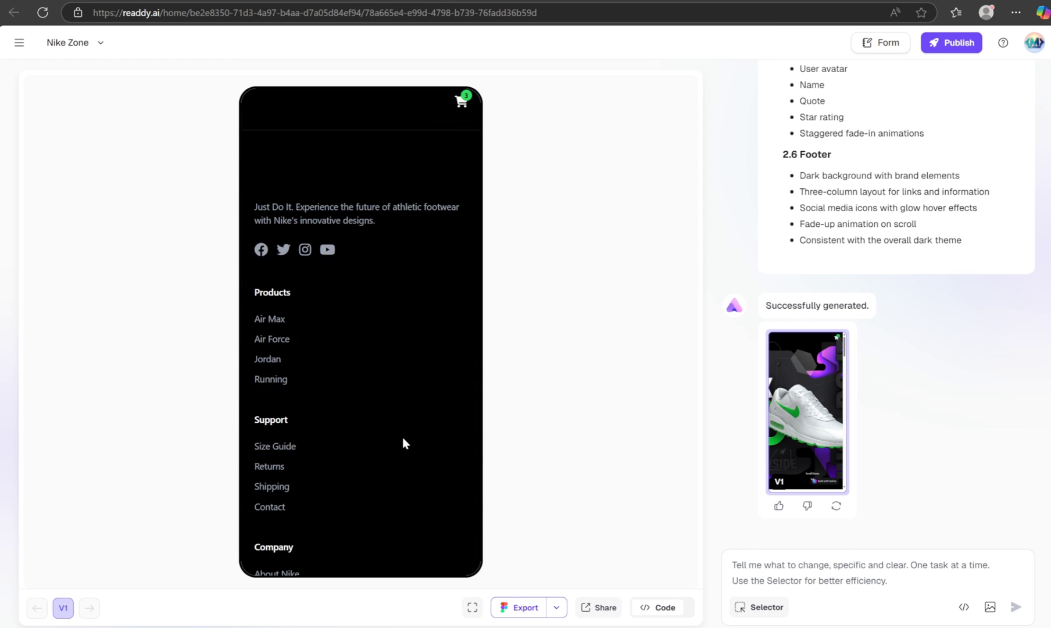
scroll(404, 439, down, 3)
scroll(404, 439, up, 15)
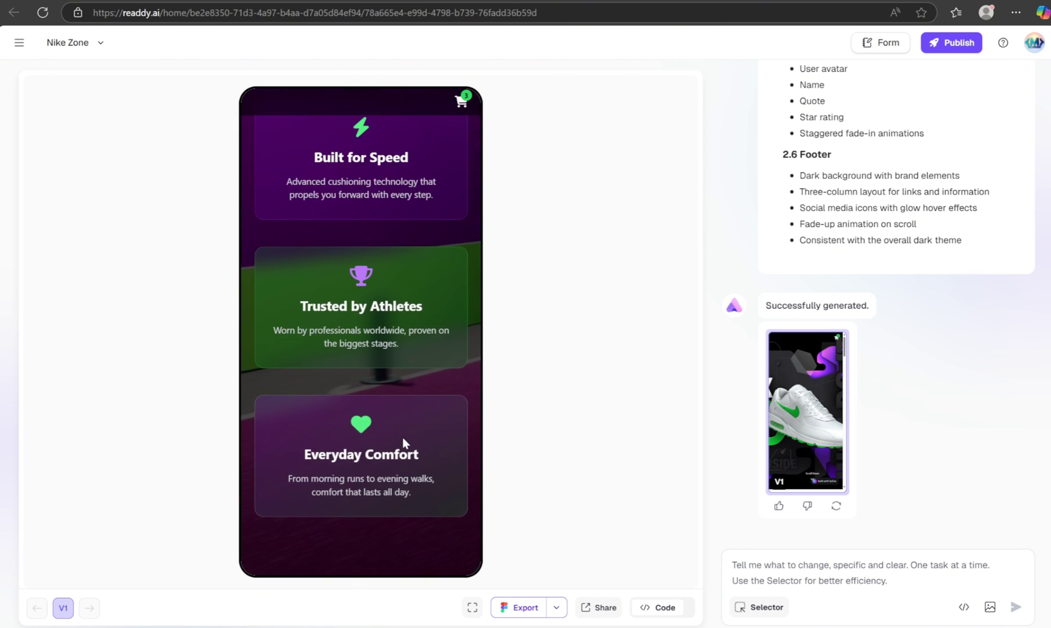
scroll(402, 437, up, 5)
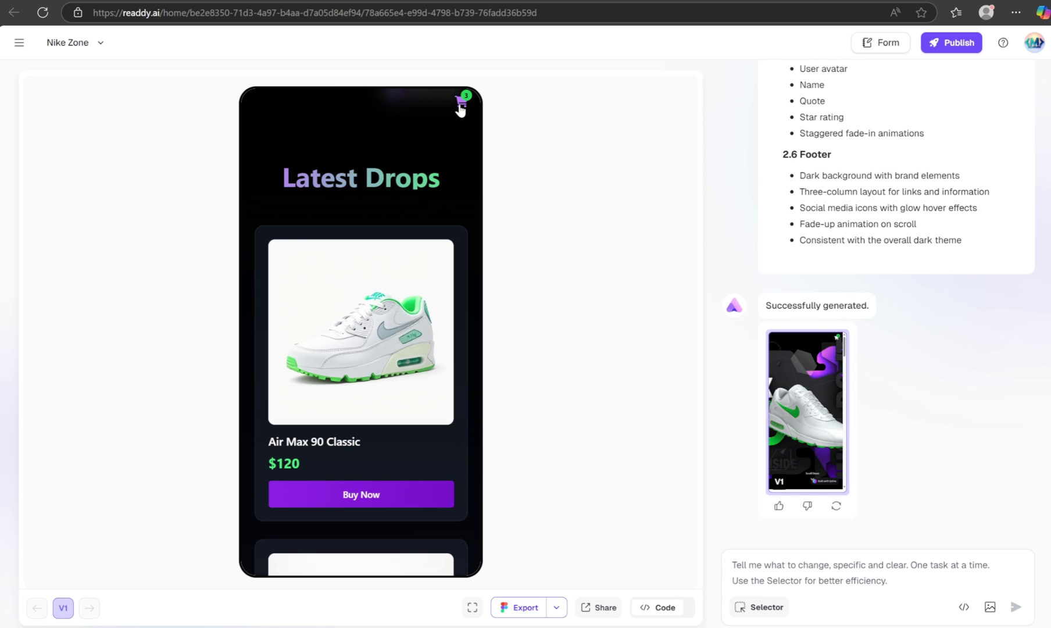
click(463, 105)
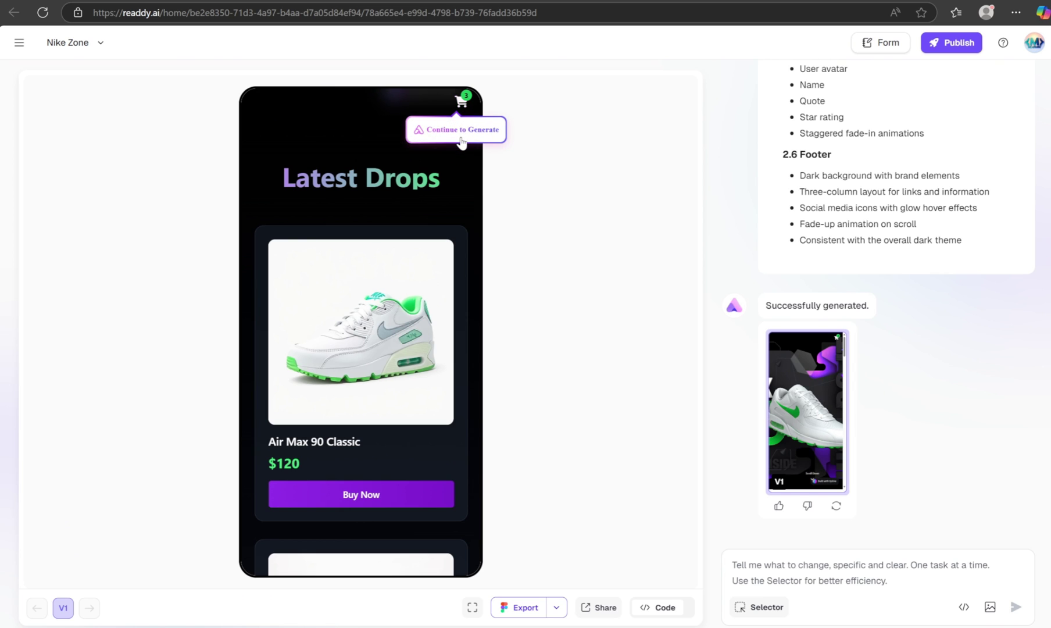
click(391, 503)
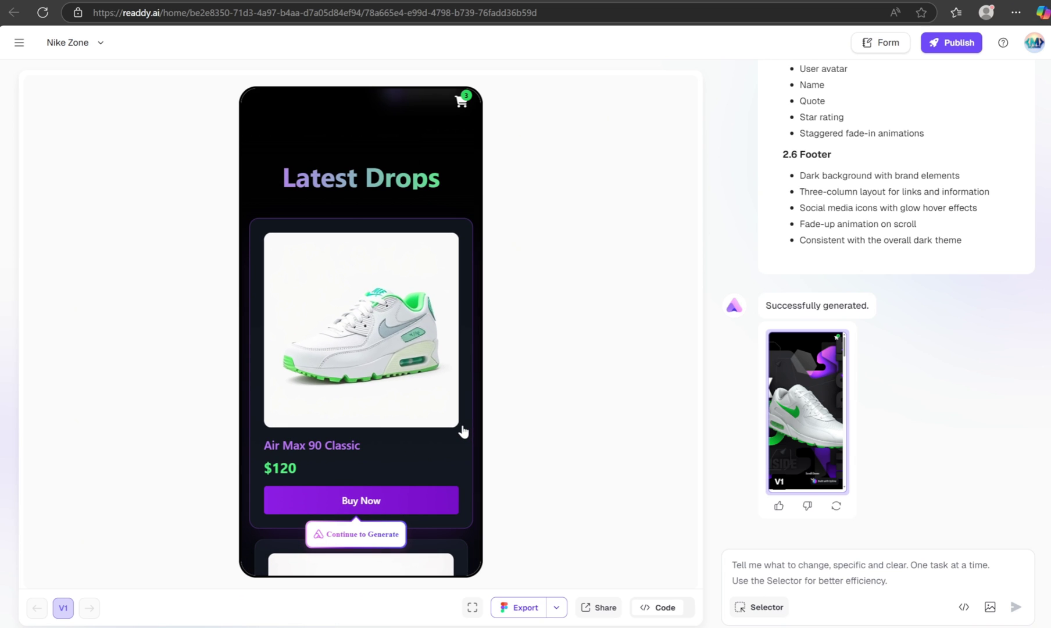
scroll(462, 431, down, 5)
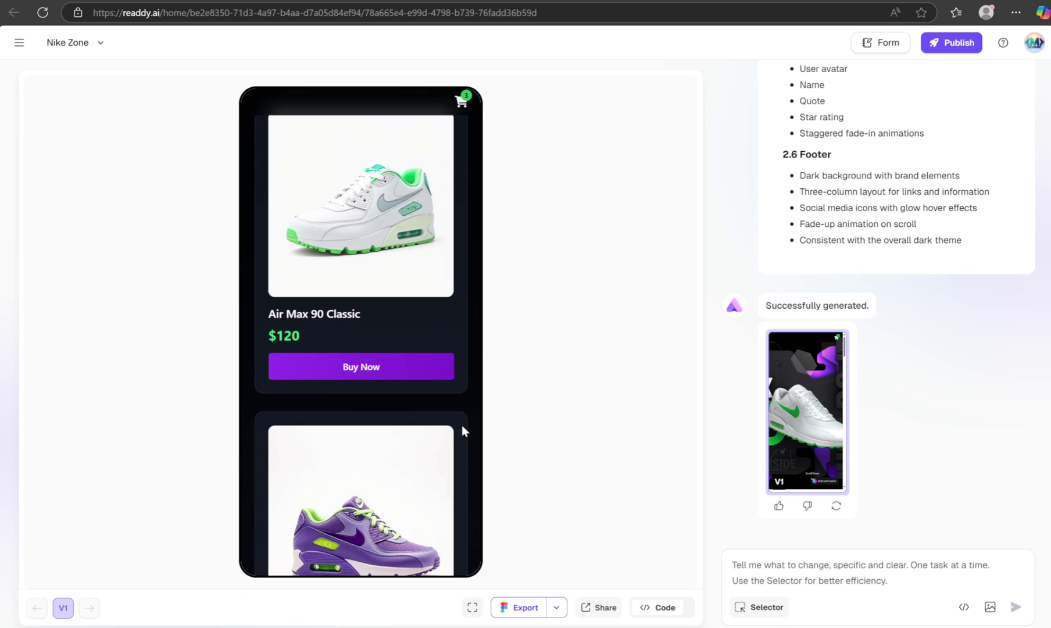
scroll(463, 431, down, 1)
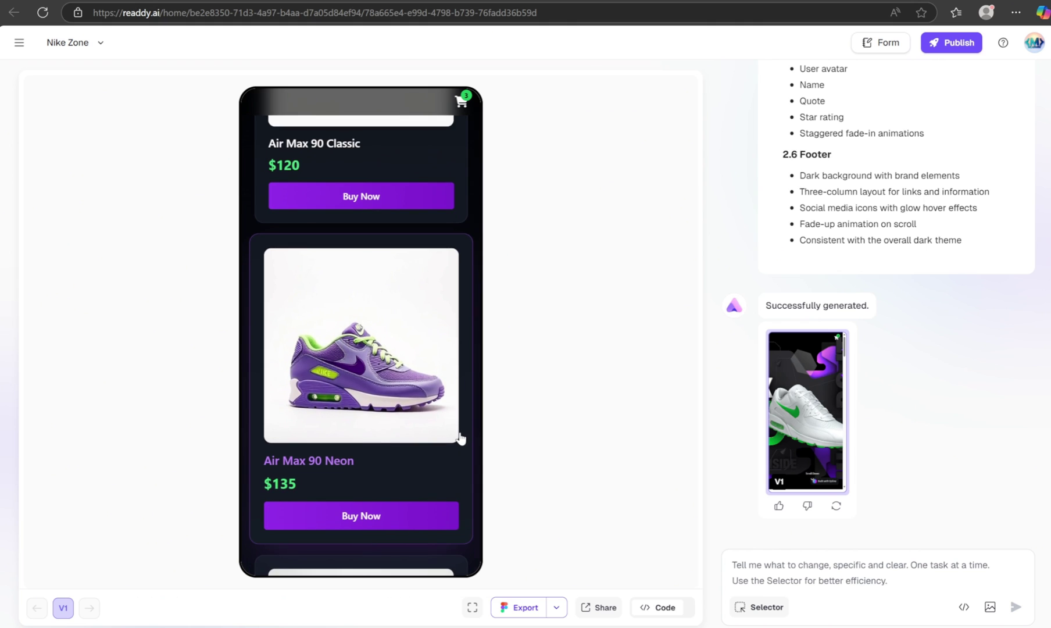